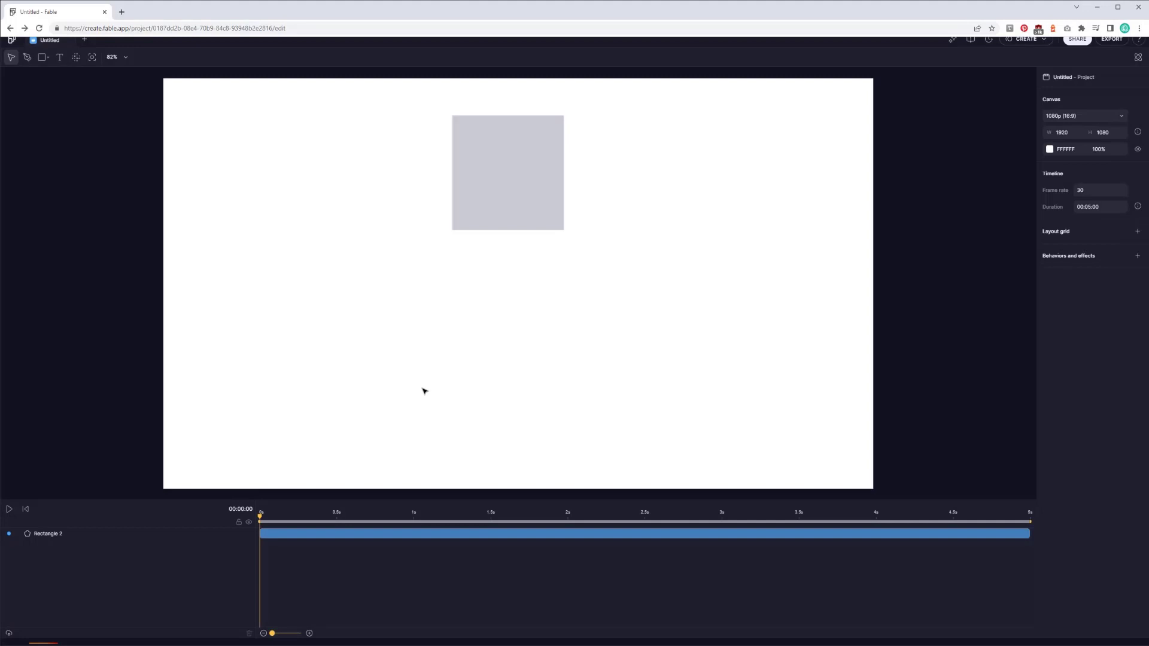
Nudge the grey square up and right, then add a COUCOU text layer below it
left_click_drag(508, 187, 526, 179)
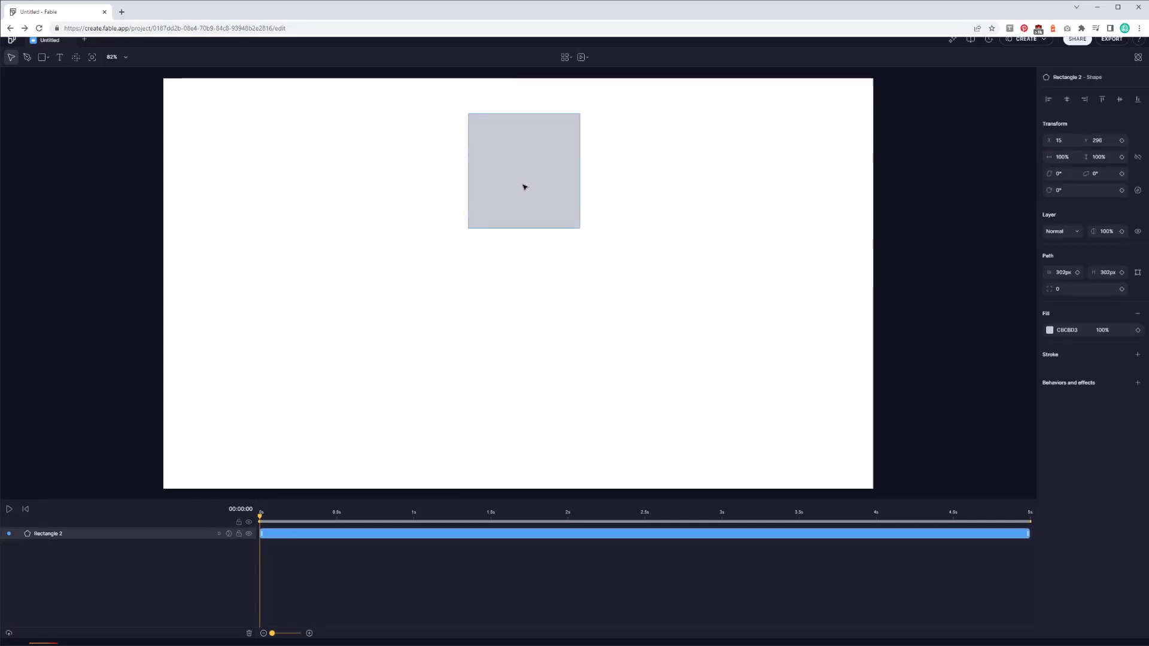
left_click(60, 58)
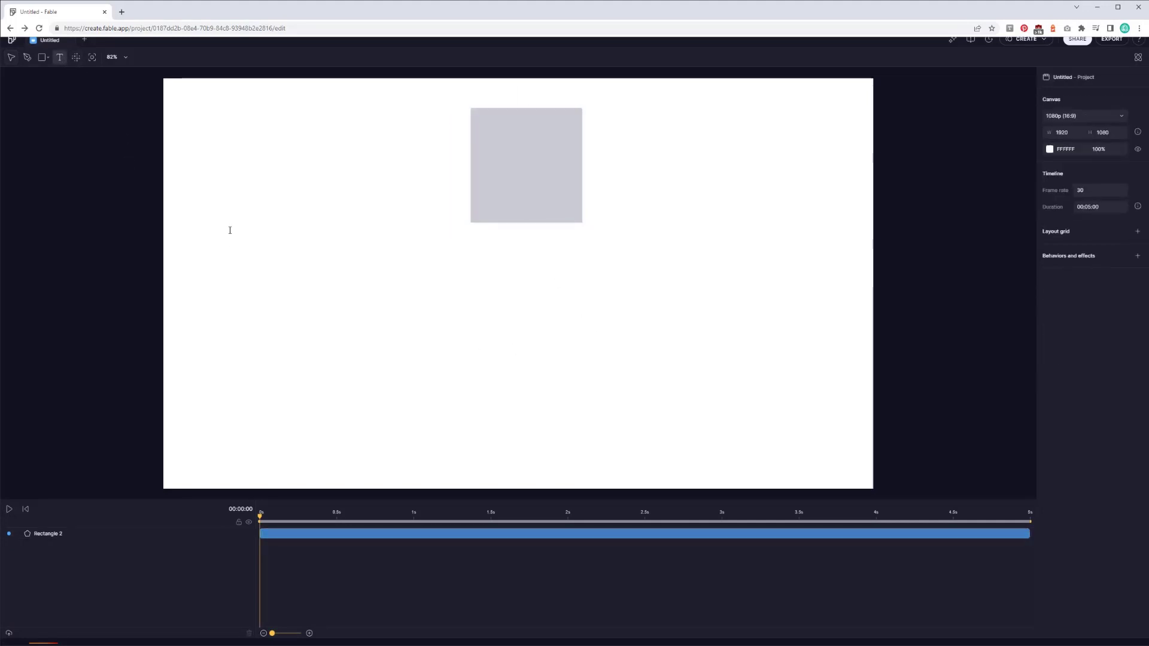
left_click(409, 355)
type("COUCOU")
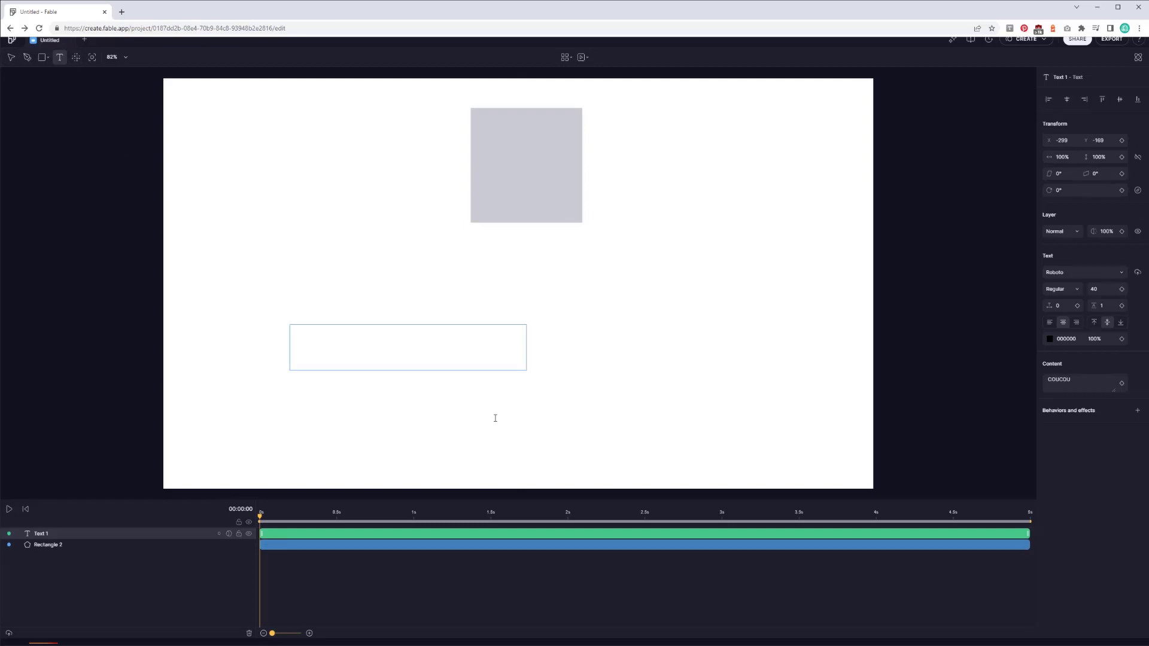
left_click(468, 352)
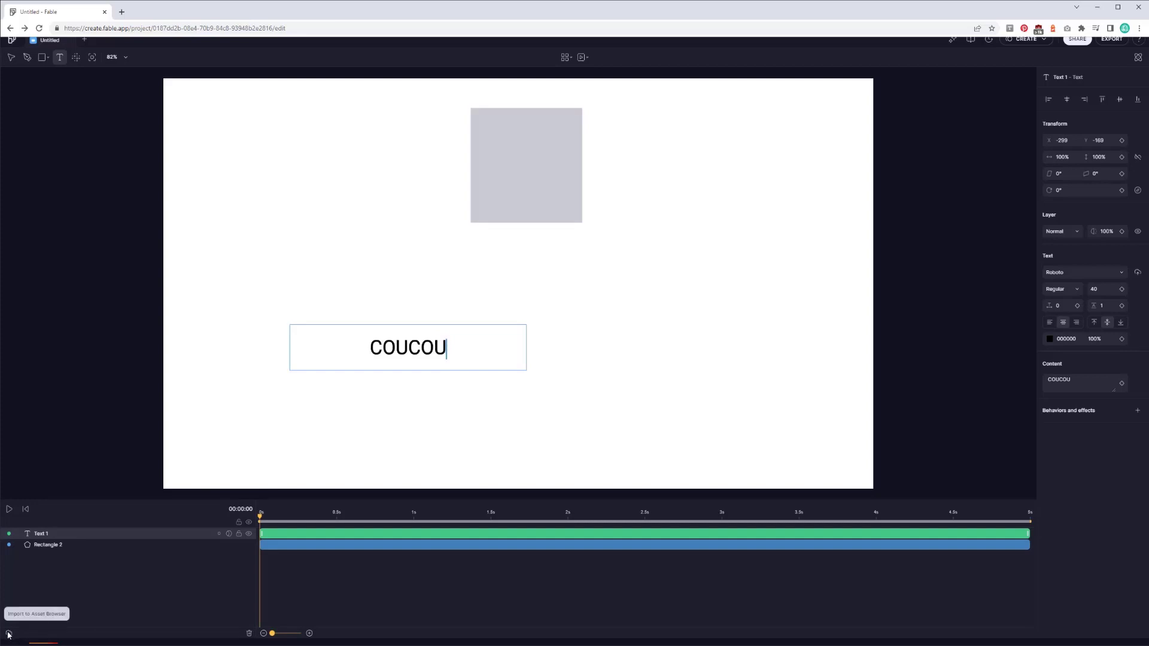
key("Escape")
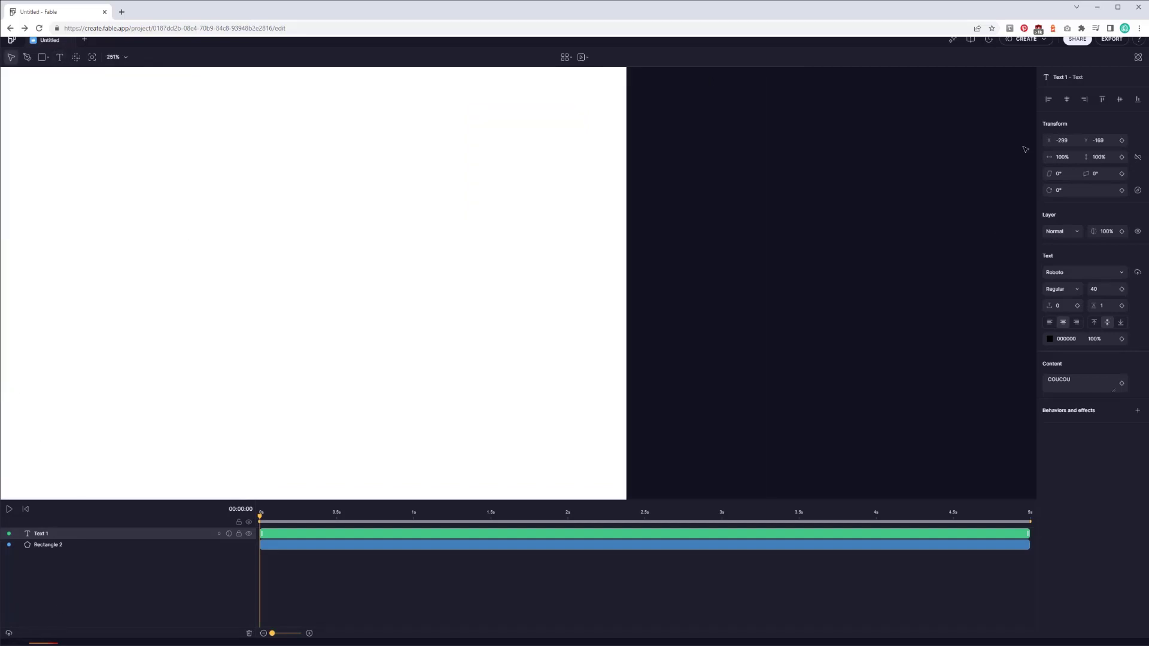
Zoom back out, play and stop the timeline preview, and pan to recentre the canvas
scroll(852, 215, "up", 5)
scroll(410, 245, "down", 5)
key("Escape")
key("space")
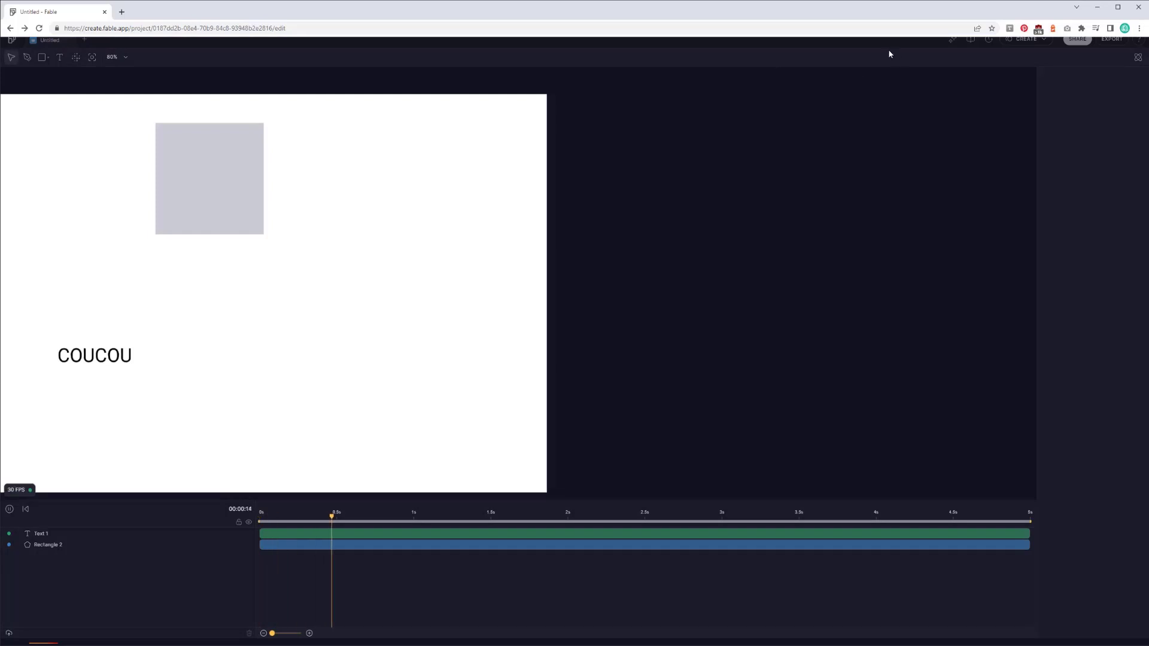
key("space")
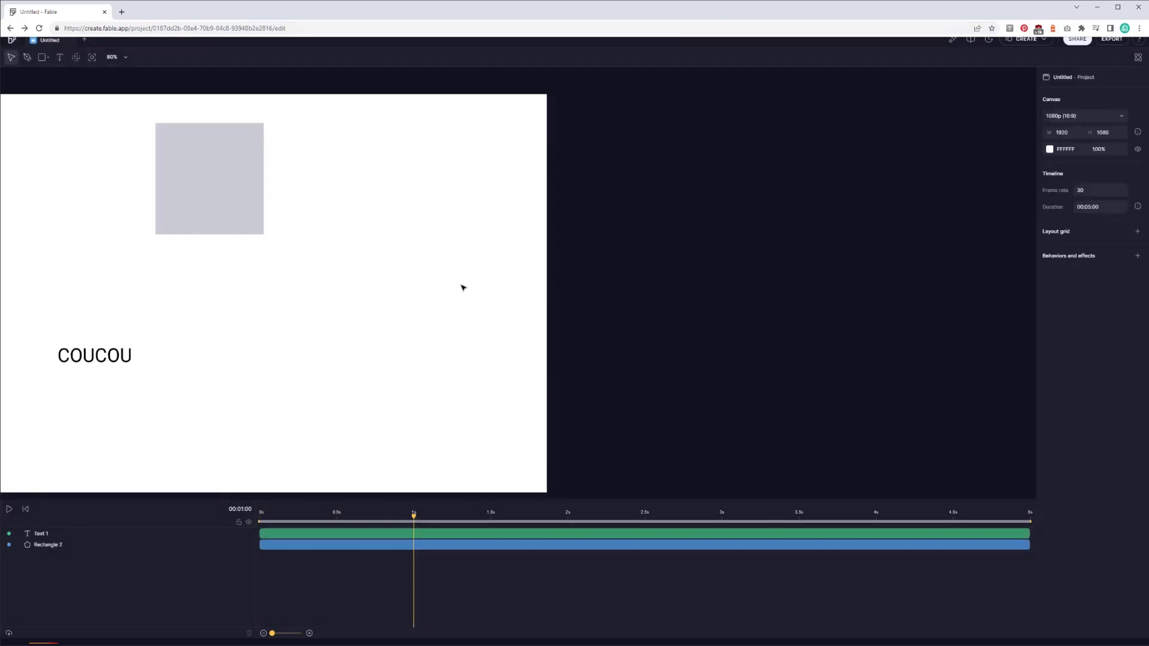
left_click_drag(596, 295, 779, 325)
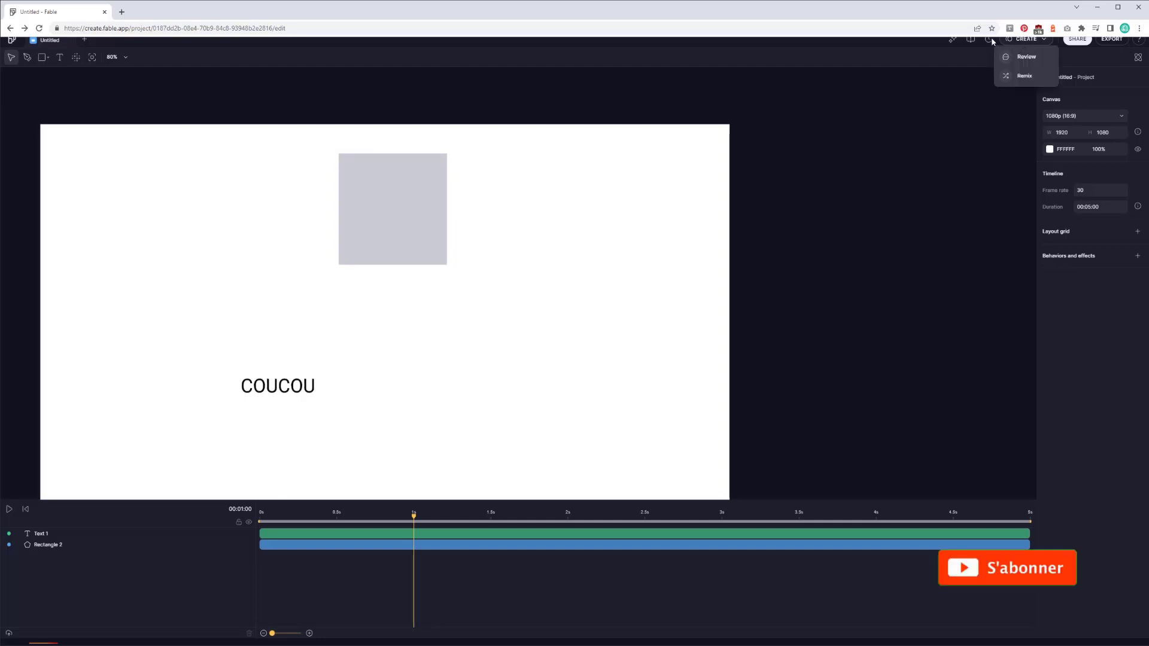
Drop the lever-du-soleil.mp4 forest video from the Assets panel onto the canvas
left_click(972, 39)
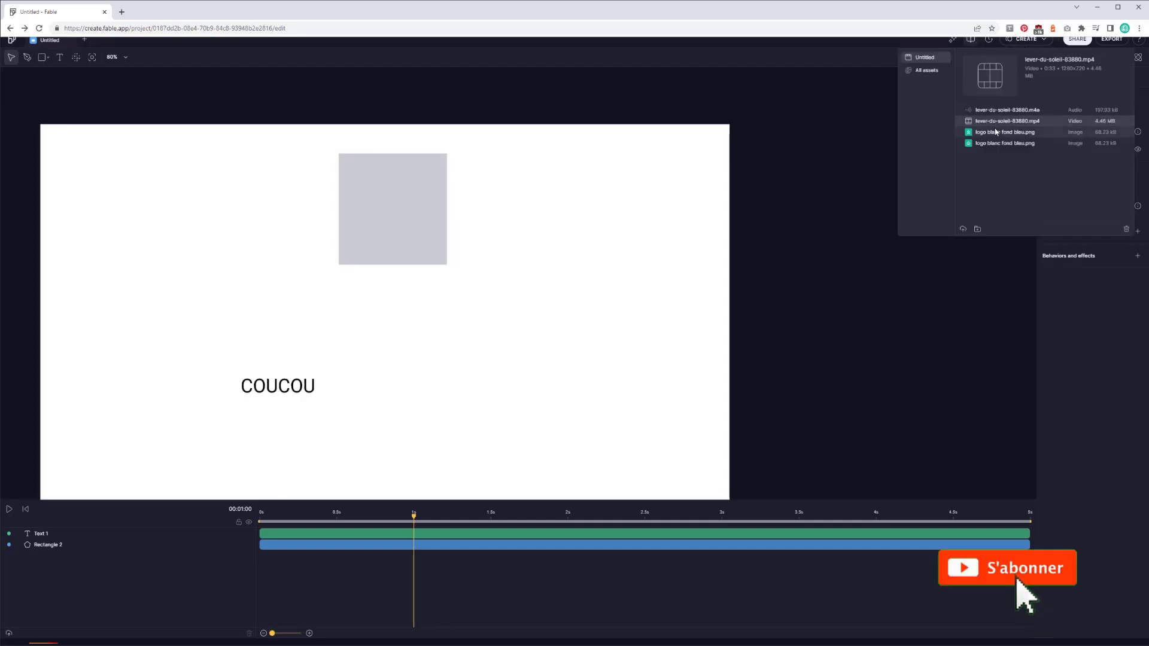
mouse_move(1007, 120)
left_mouse_down()
mouse_move(343, 295)
mouse_move(198, 290)
mouse_move(407, 389)
mouse_move(459, 381)
mouse_move(420, 398)
left_mouse_up()
scroll(459, 382, "down", 2)
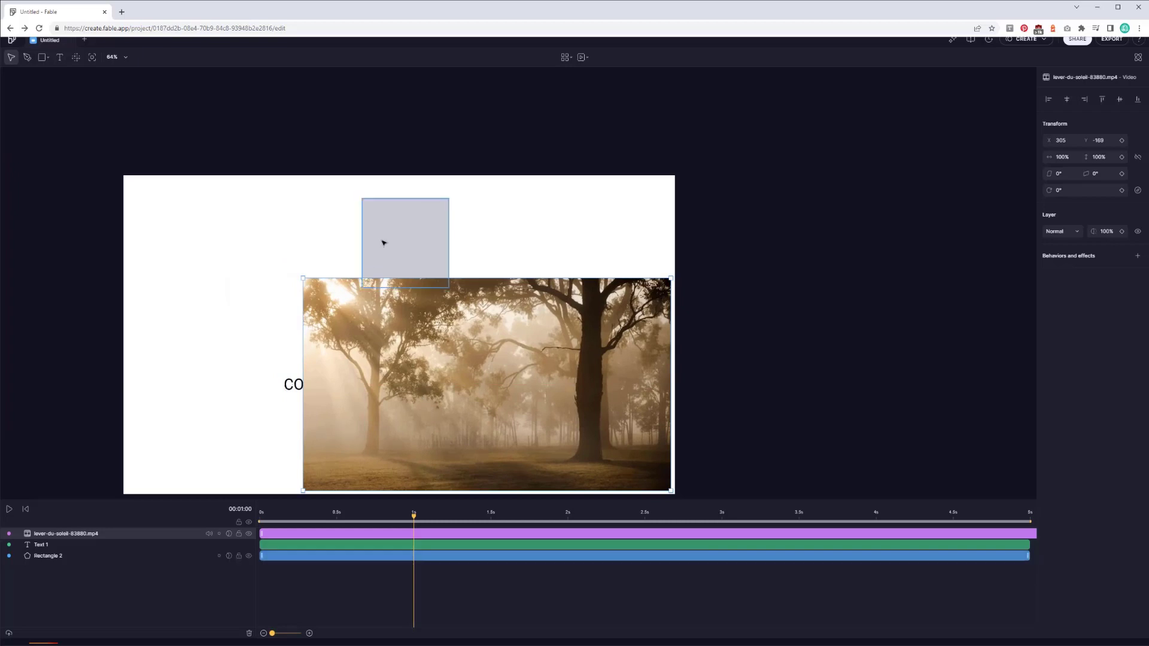
Move the grey square and COUCOU text left, then select the forest video layer
left_click_drag(382, 244, 210, 254)
left_click_drag(294, 386, 205, 382)
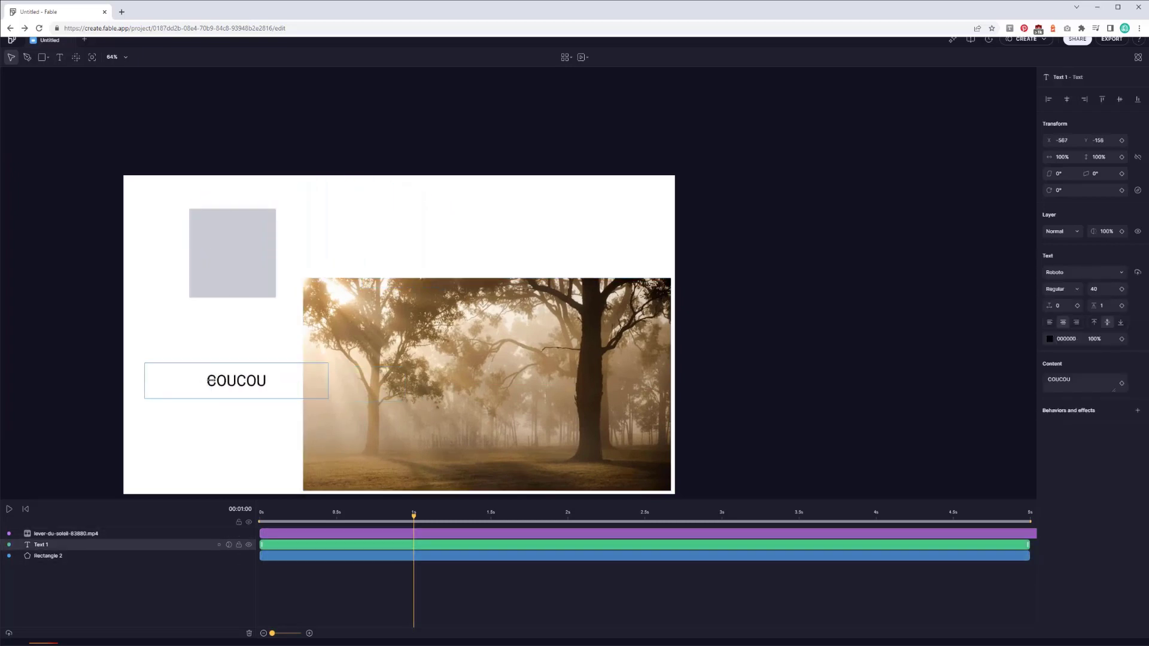
left_click(445, 363)
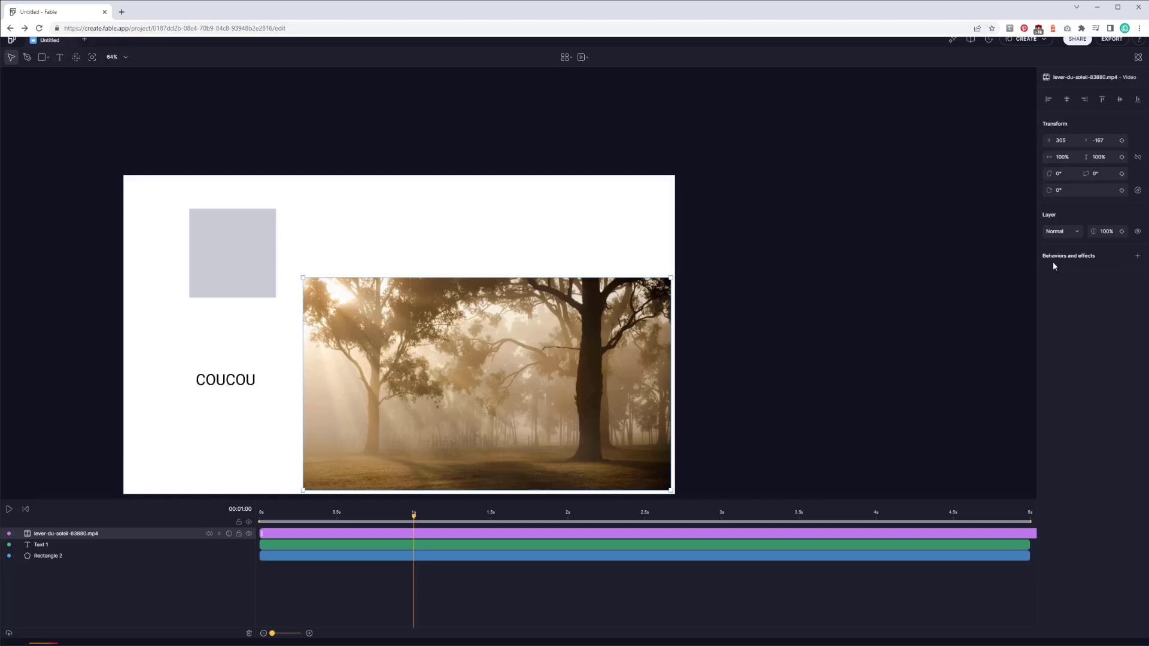
Browse the behaviors and effects list and try dropping EKT Blue onto the video
left_click(1137, 257)
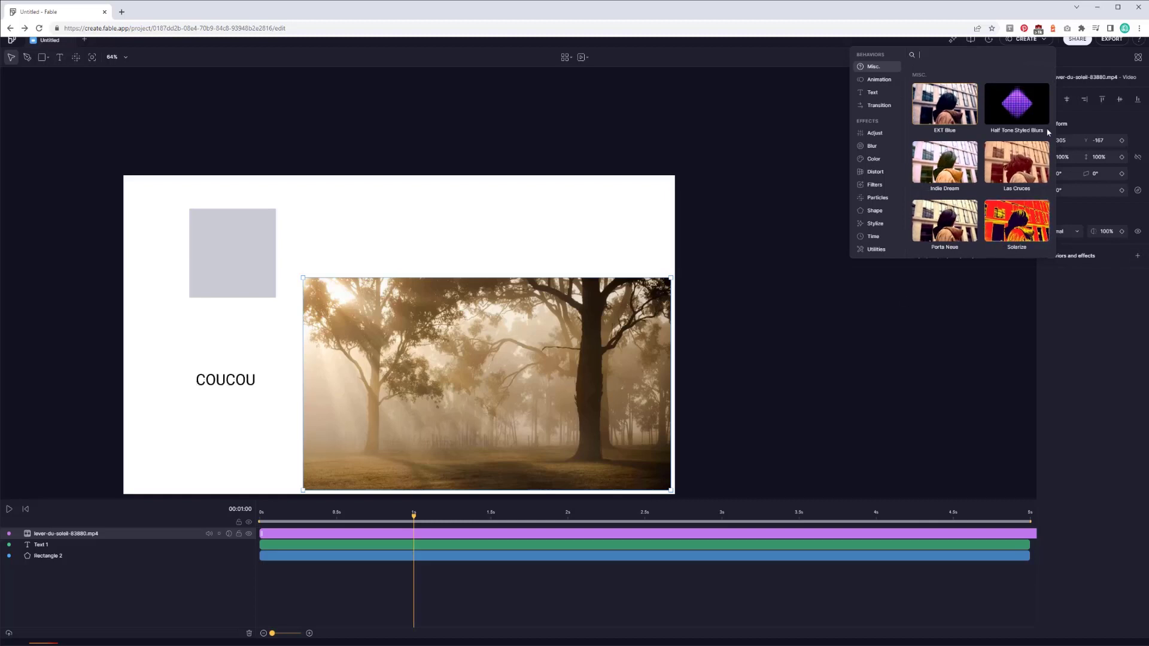
left_click(1044, 40)
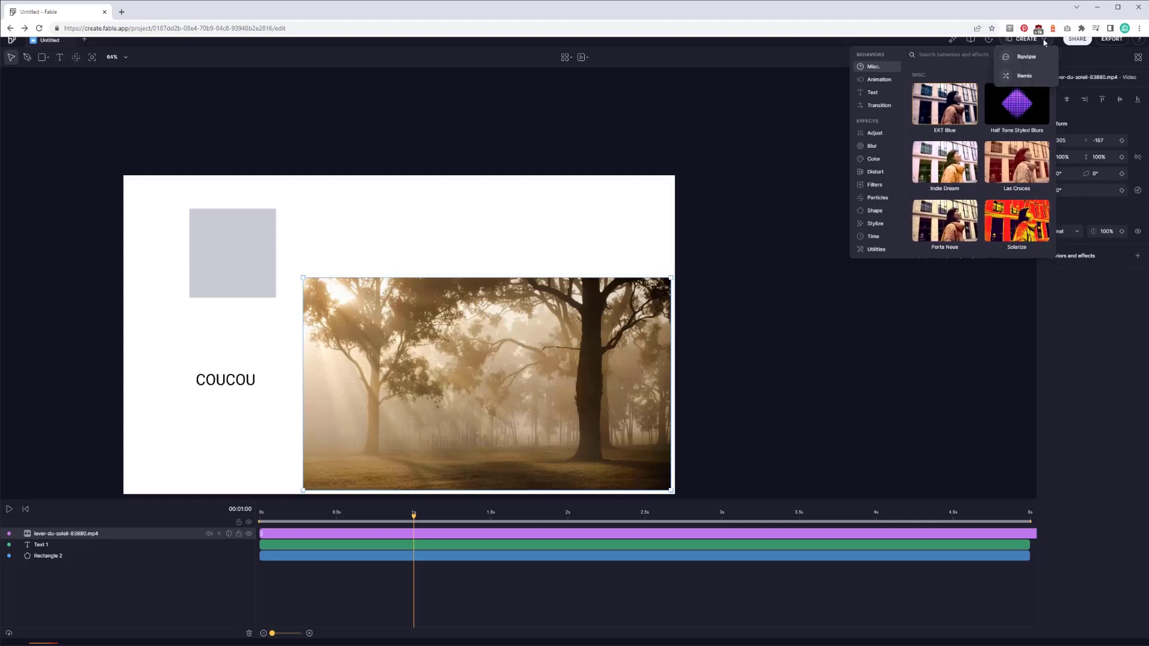
left_click(1045, 40)
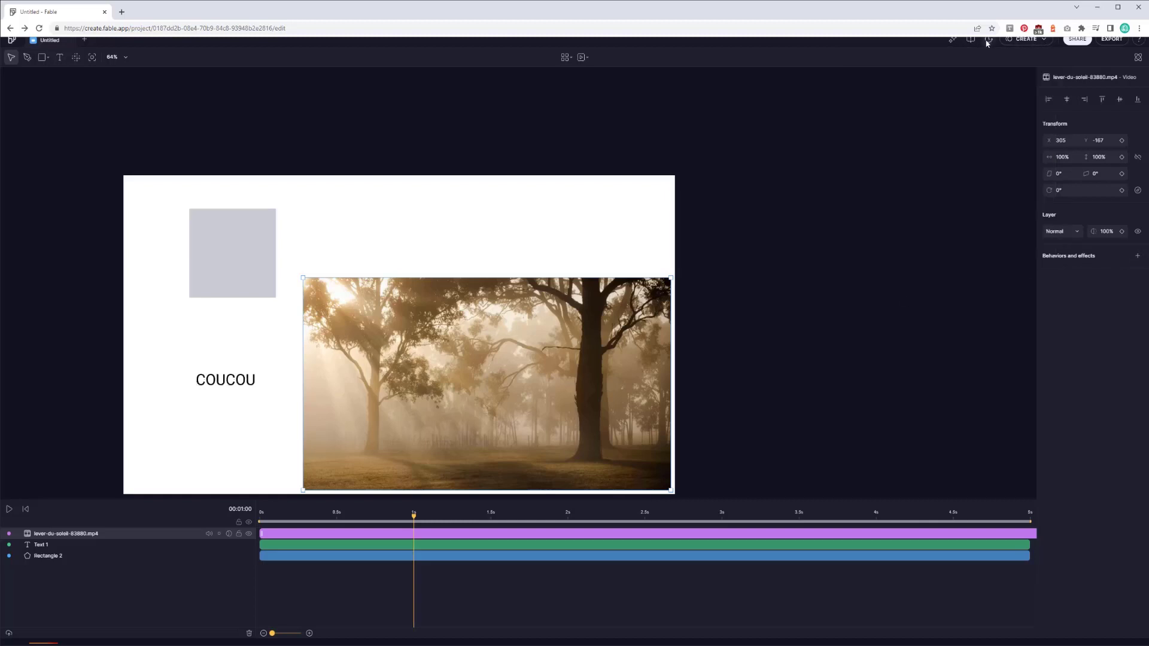
left_click(953, 42)
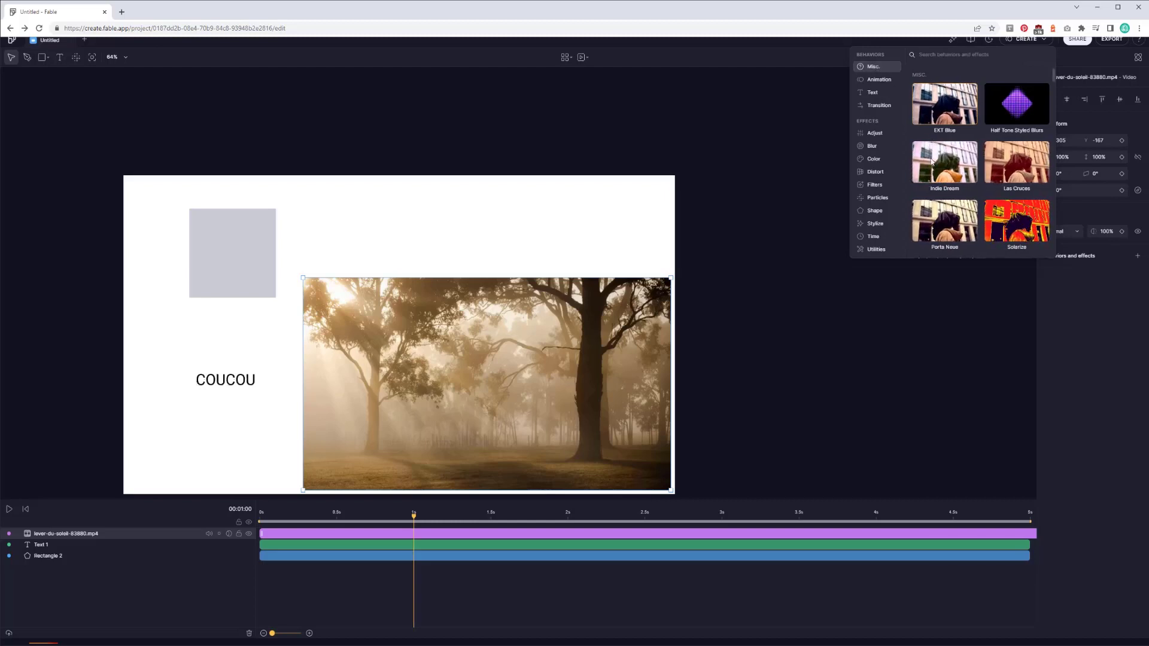
left_click_drag(936, 125, 1007, 162)
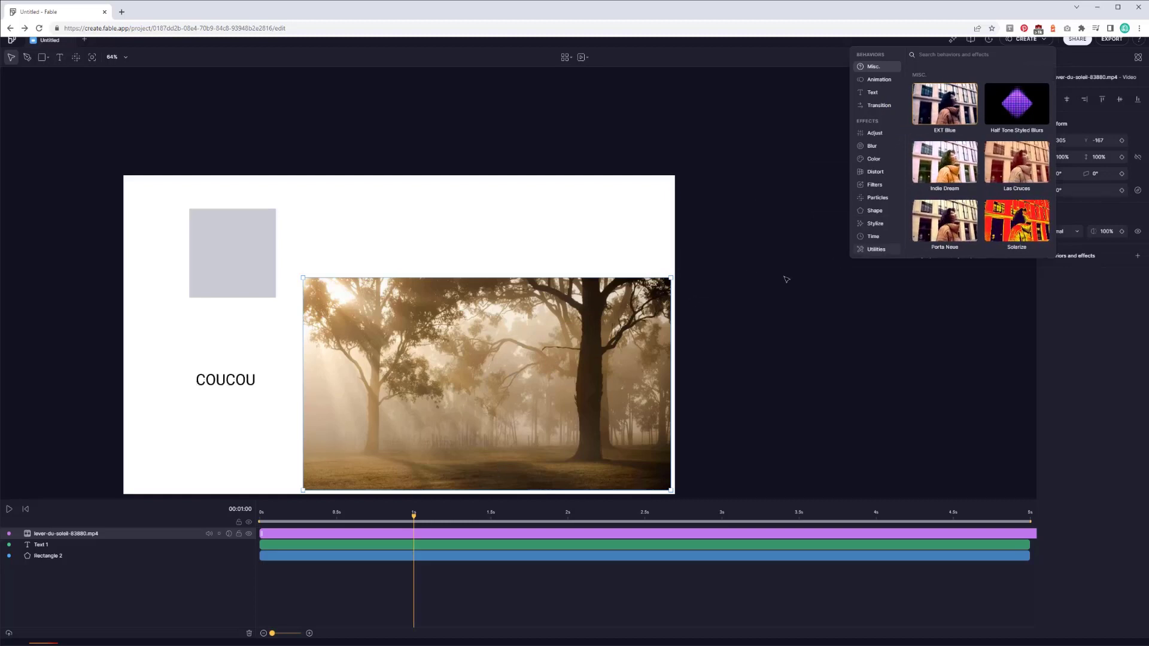
left_click(581, 412)
Move the forest video up and apply Solarize at 74% opacity
left_click_drag(496, 396, 483, 340)
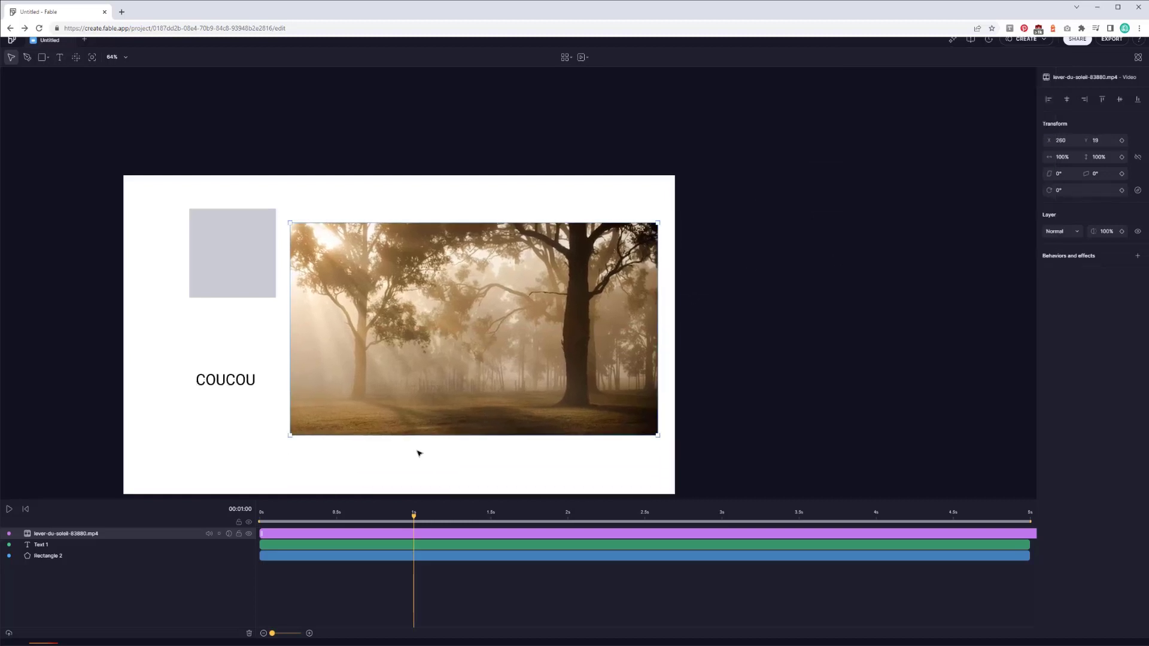
mouse_move(414, 516)
left_mouse_down()
mouse_move(306, 519)
mouse_move(614, 520)
left_mouse_up()
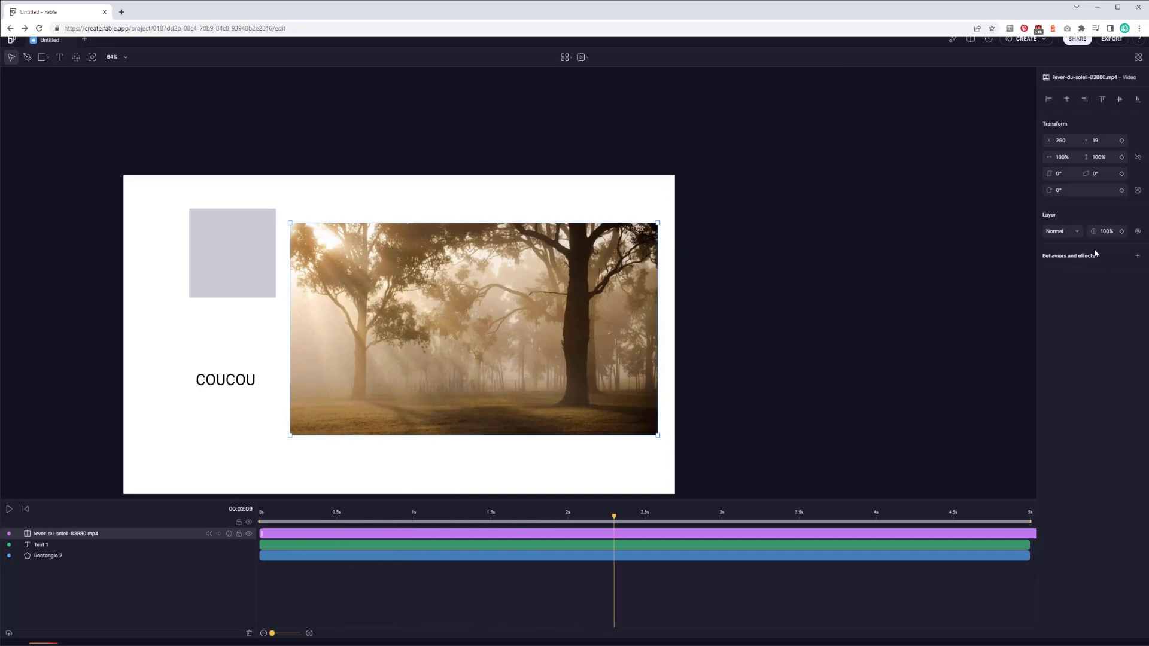
left_click(1138, 256)
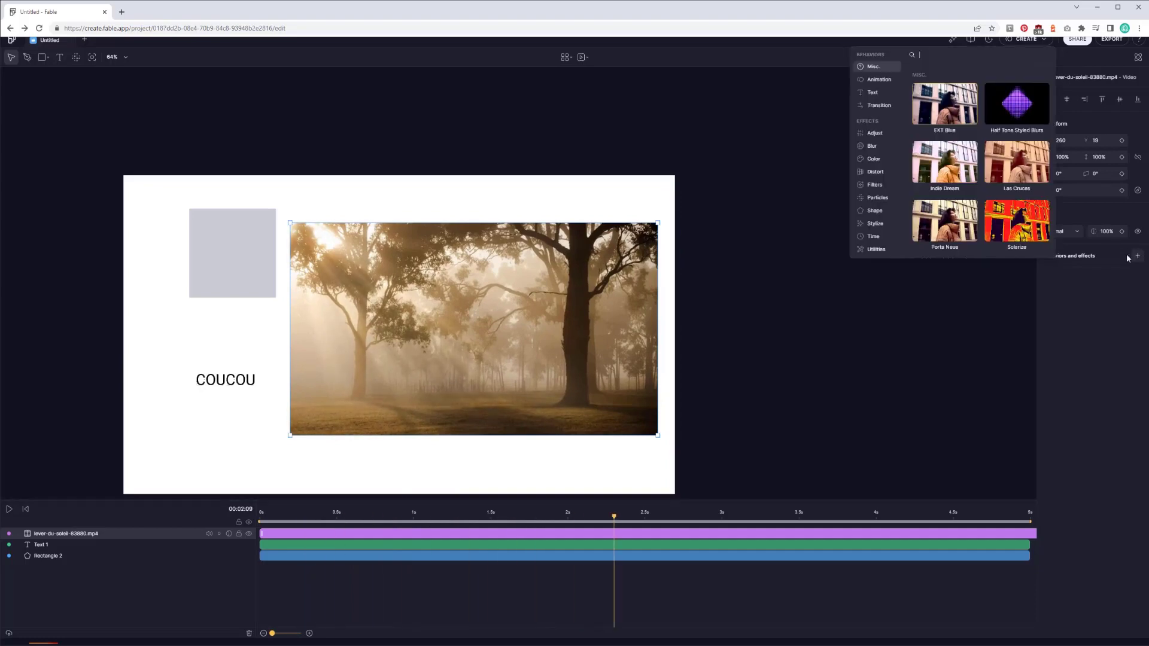
left_click(1016, 228)
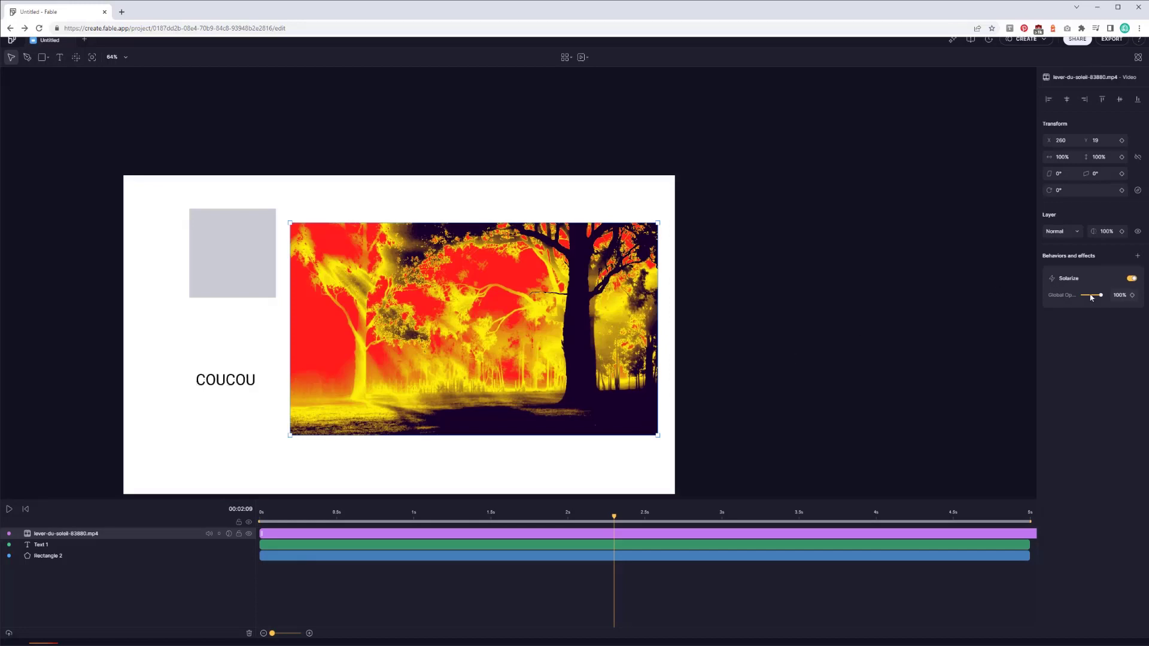
left_click_drag(1092, 298, 1100, 296)
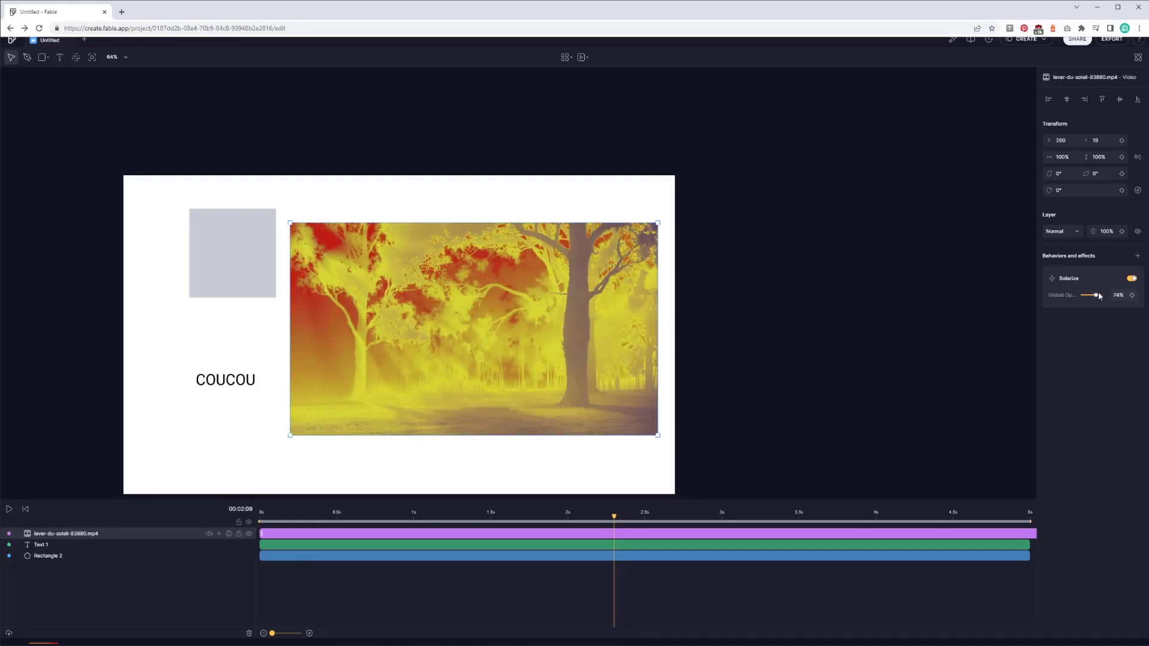
Turn Solarize off, browse the effects library without adding anything, then select grey Rectangle 2
left_click(1132, 278)
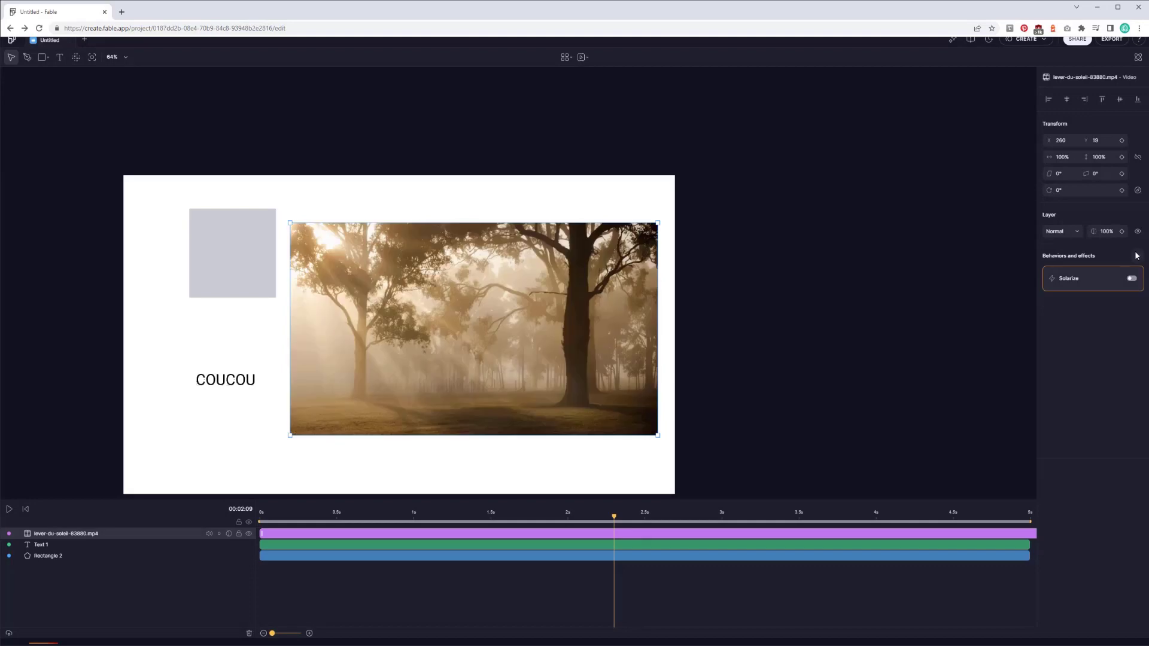
left_click(1136, 255)
scroll(974, 162, "down", 2)
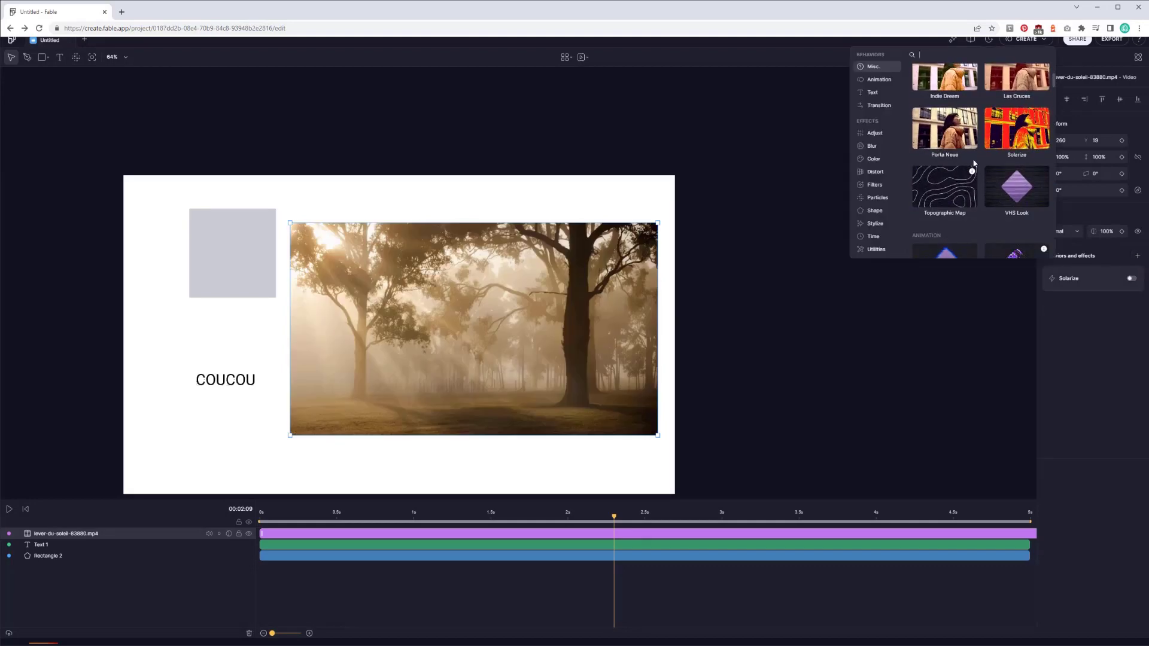
scroll(974, 162, "down", 1)
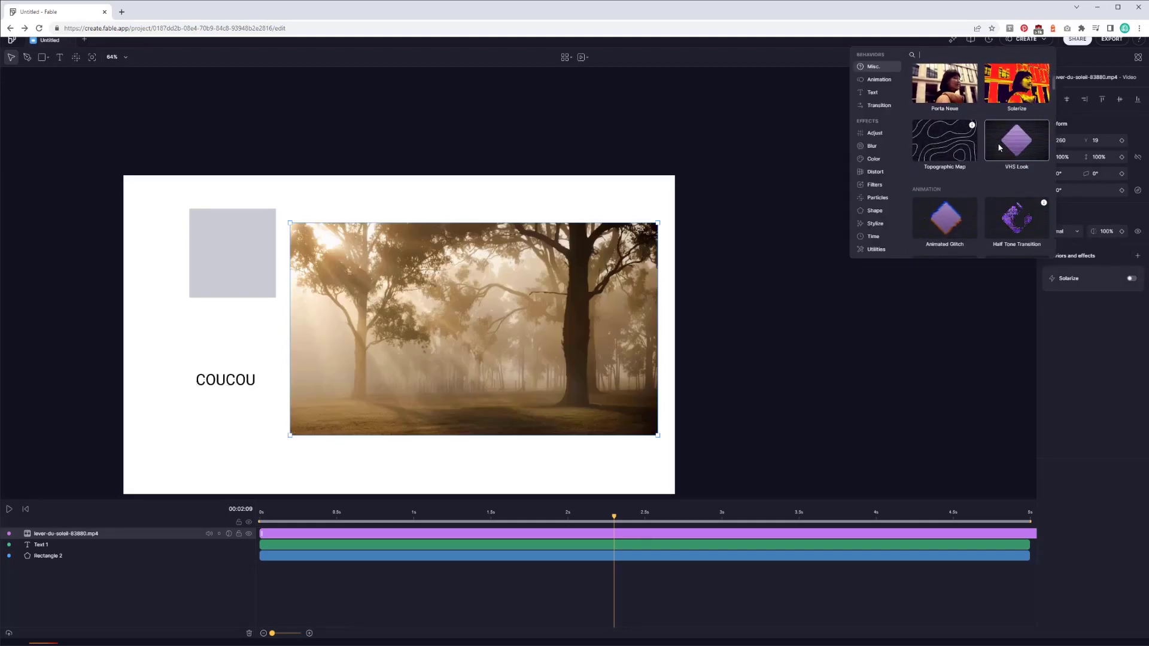
scroll(1000, 149, "down", 2)
scroll(994, 179, "up", 3)
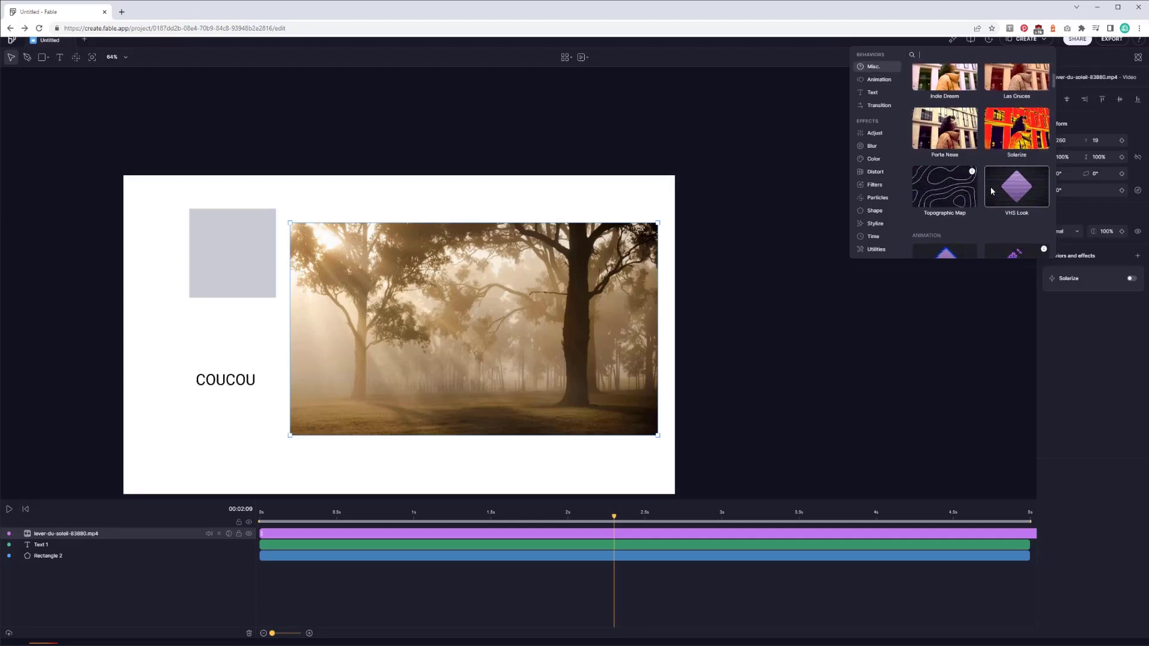
scroll(988, 186, "up", 2)
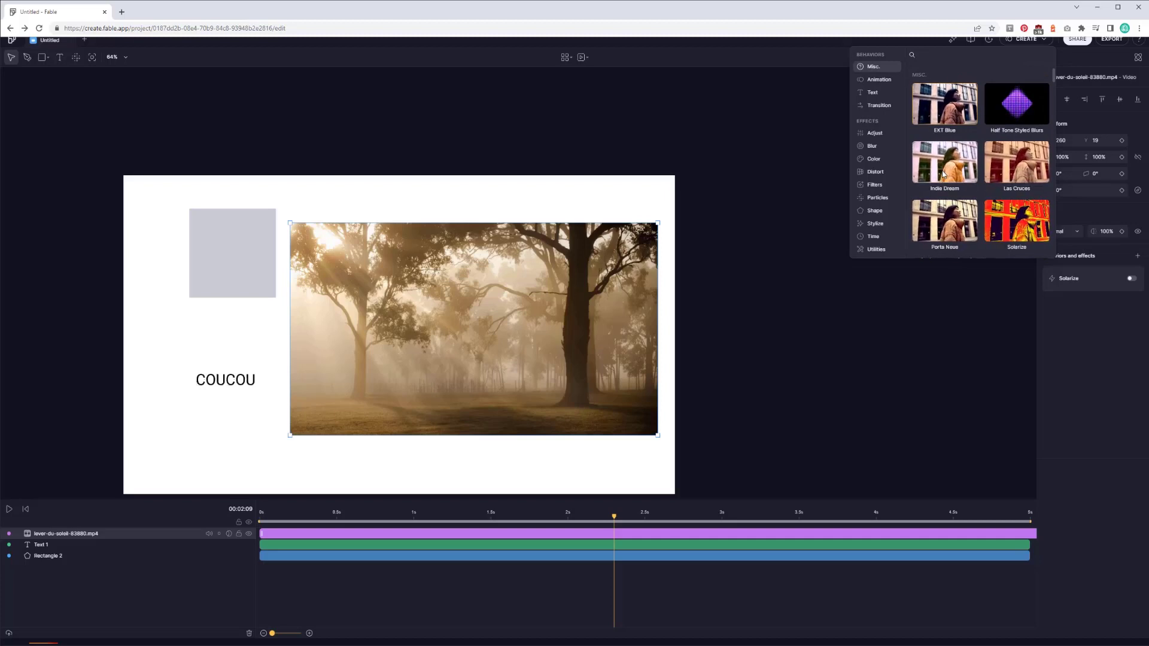
scroll(944, 174, "down", 3)
scroll(997, 154, "down", 3)
scroll(1001, 160, "down", 2)
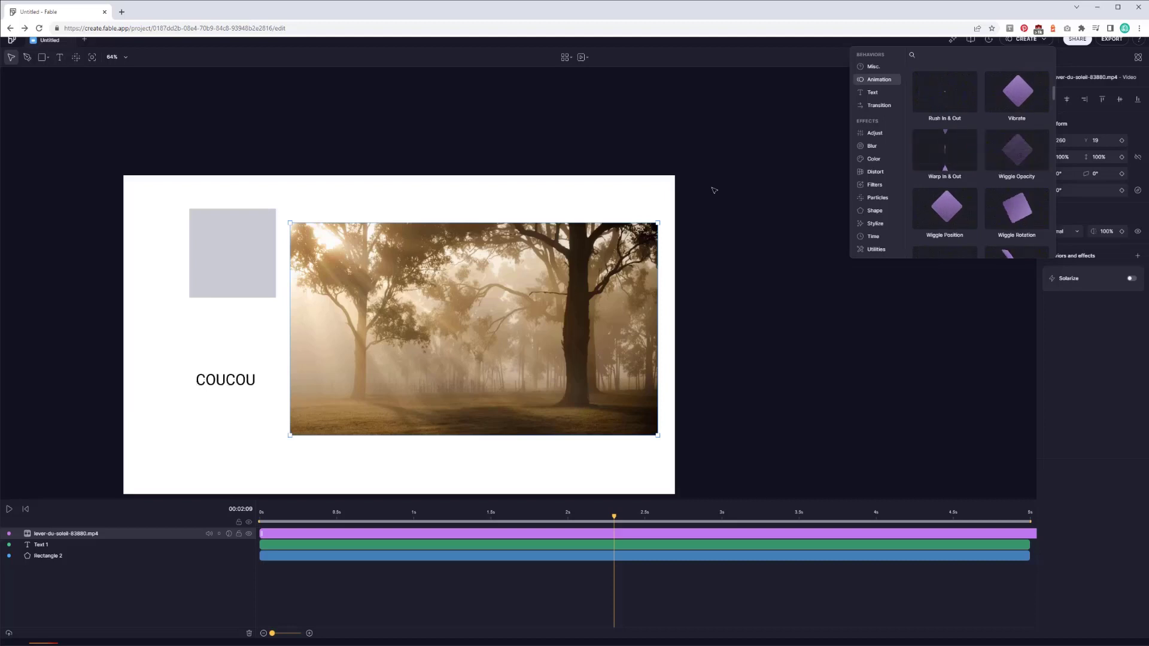
left_click(267, 273)
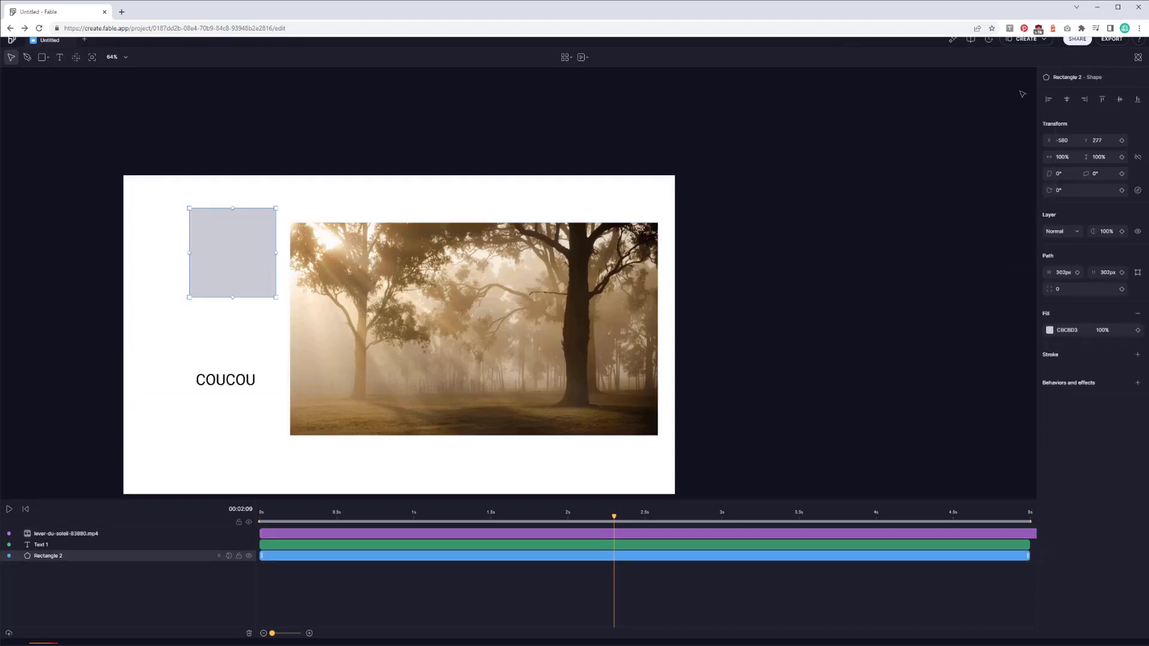
Add Animated Glitch to the grey rectangle and play a preview of it
left_click(953, 38)
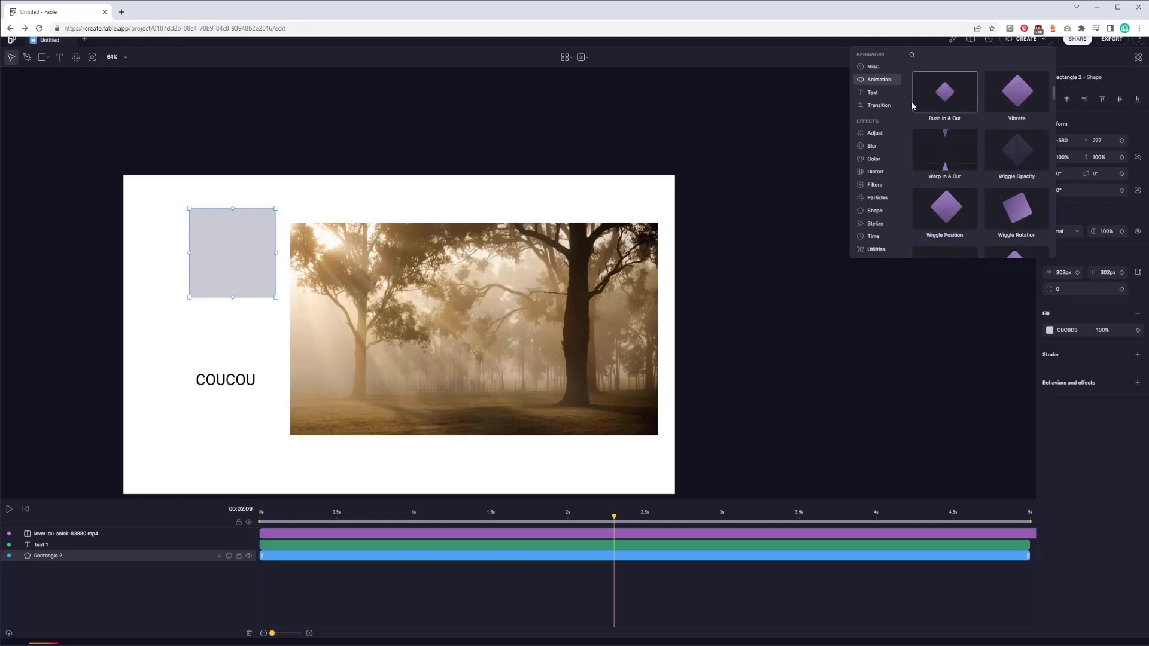
scroll(946, 150, "up", 3)
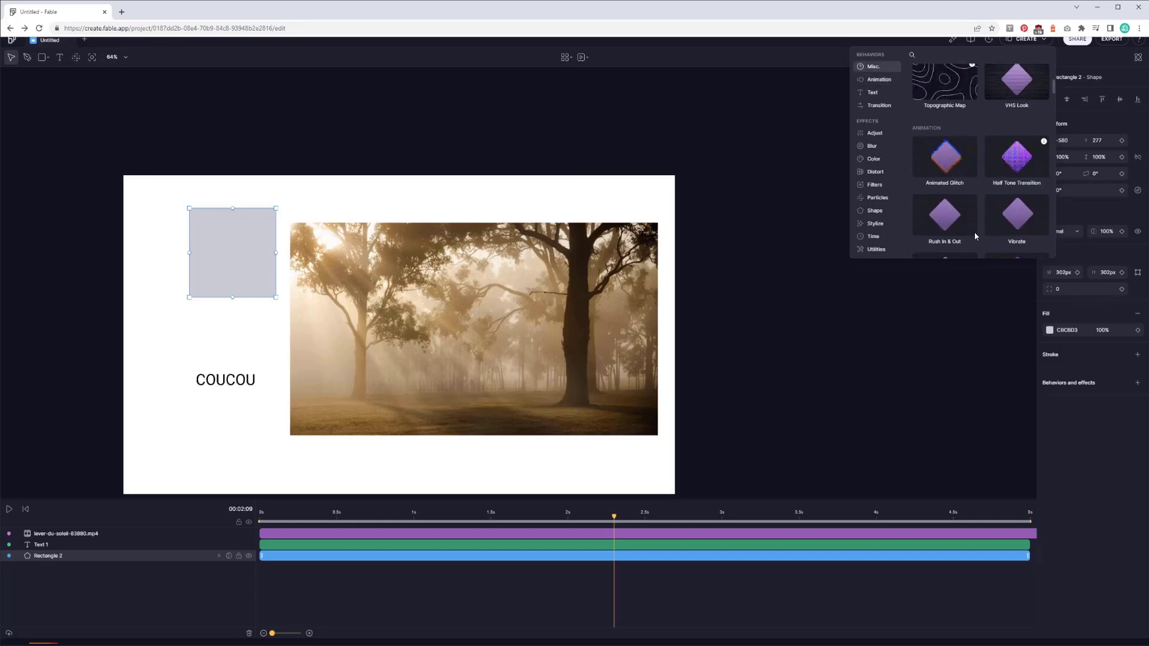
left_click(952, 179)
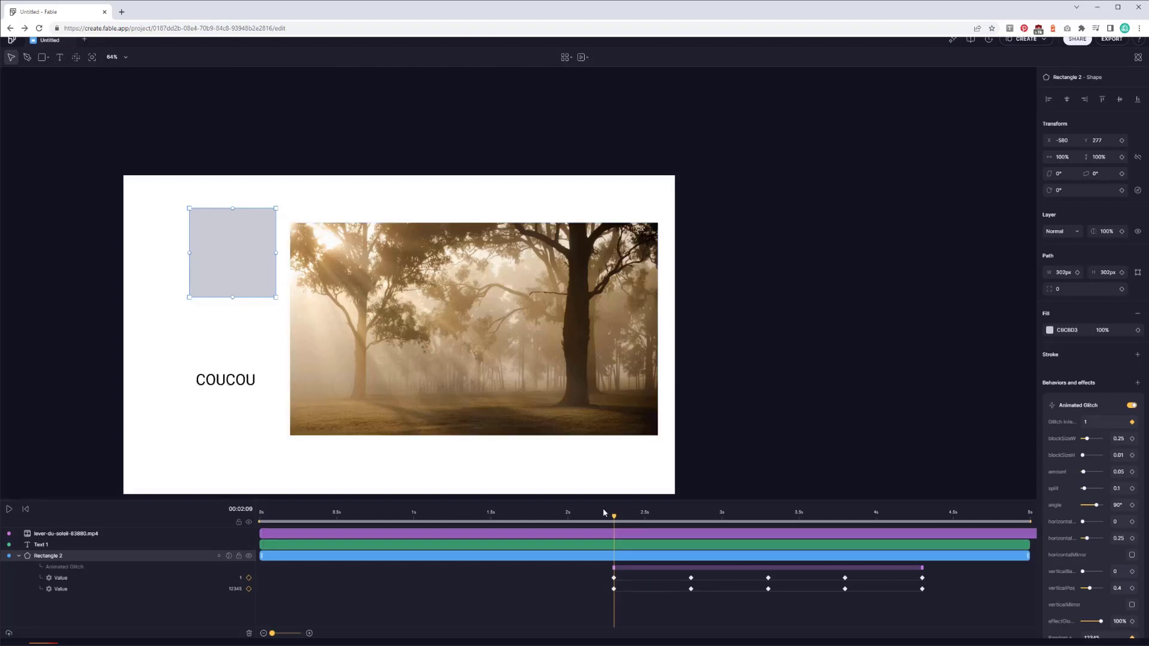
left_click_drag(681, 520, 634, 520)
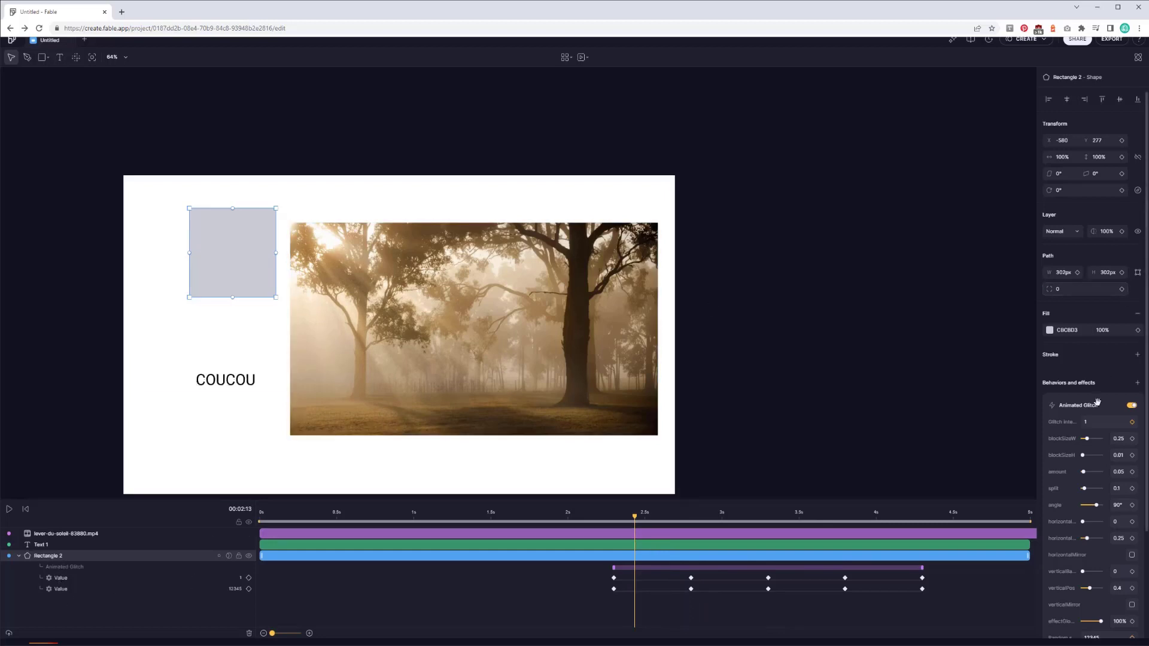
scroll(1088, 487, "down", 3)
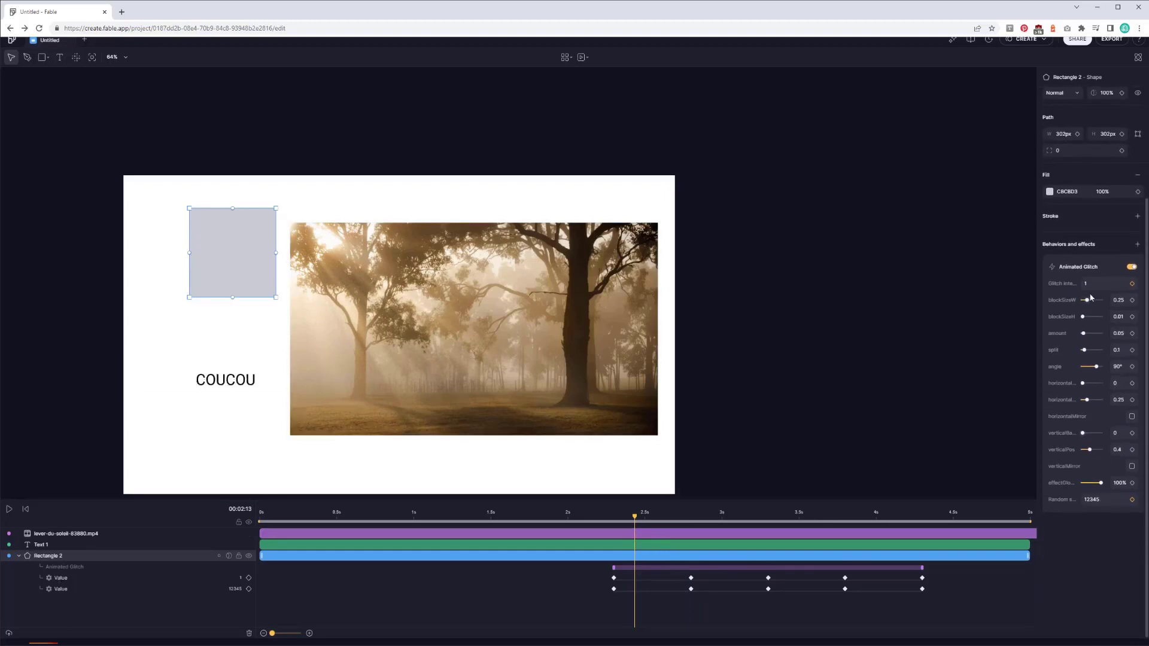
key("space")
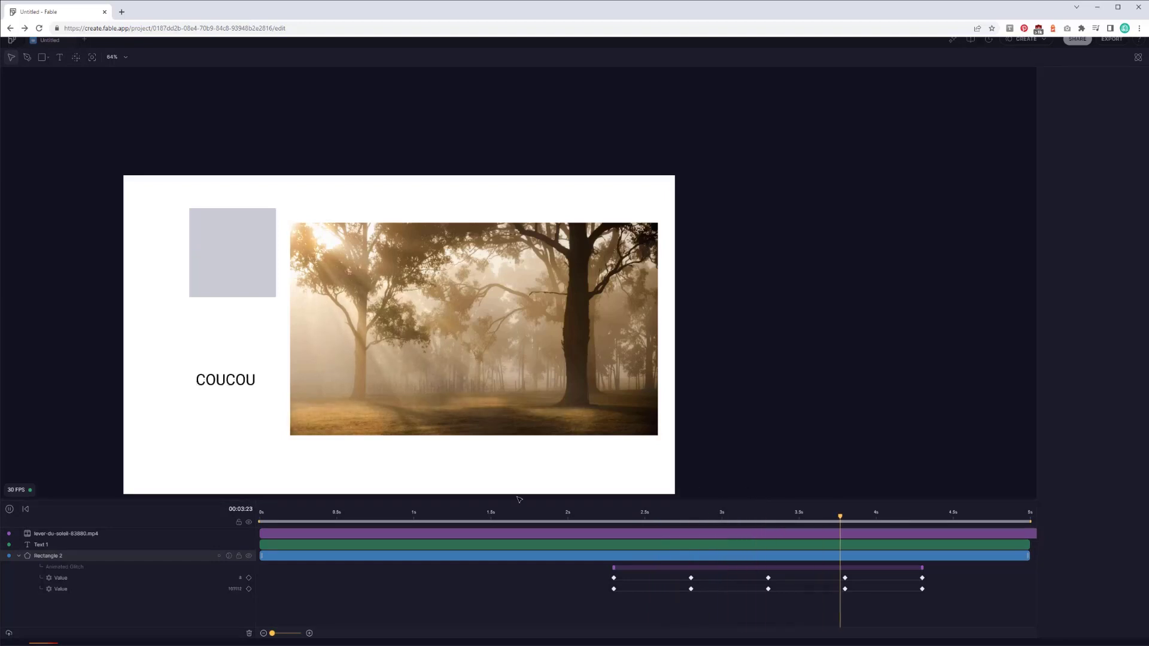
key("space")
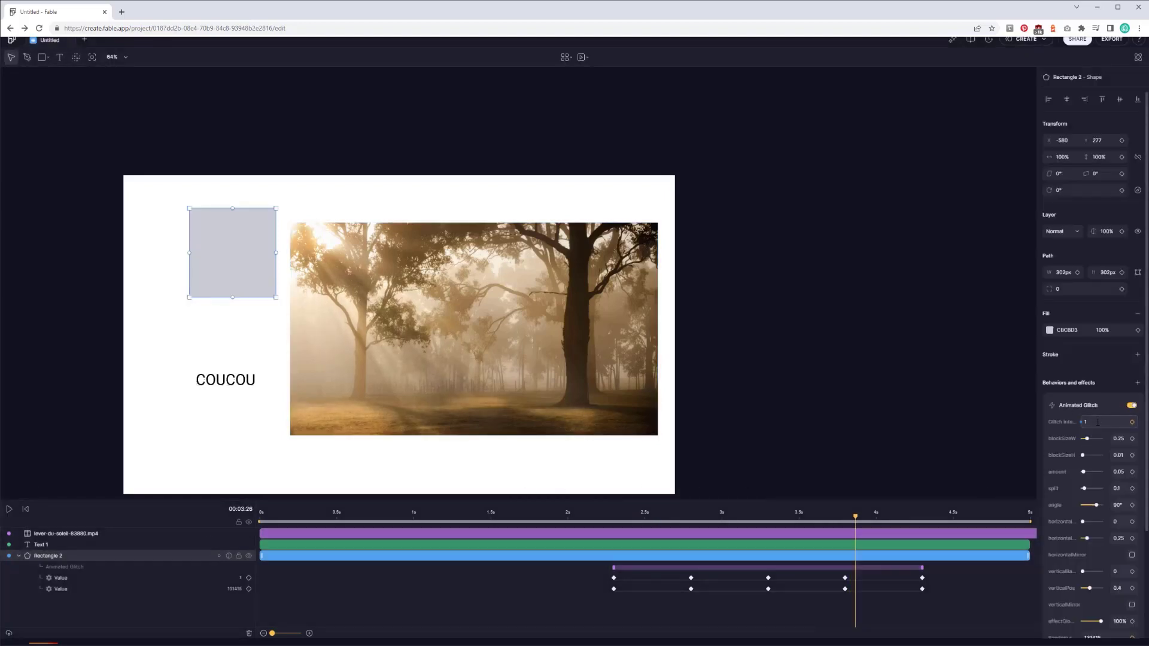
Tune the glitch: blockSizeW 0.39, blockSizeH 0.88, and a higher amount
left_click(1097, 422)
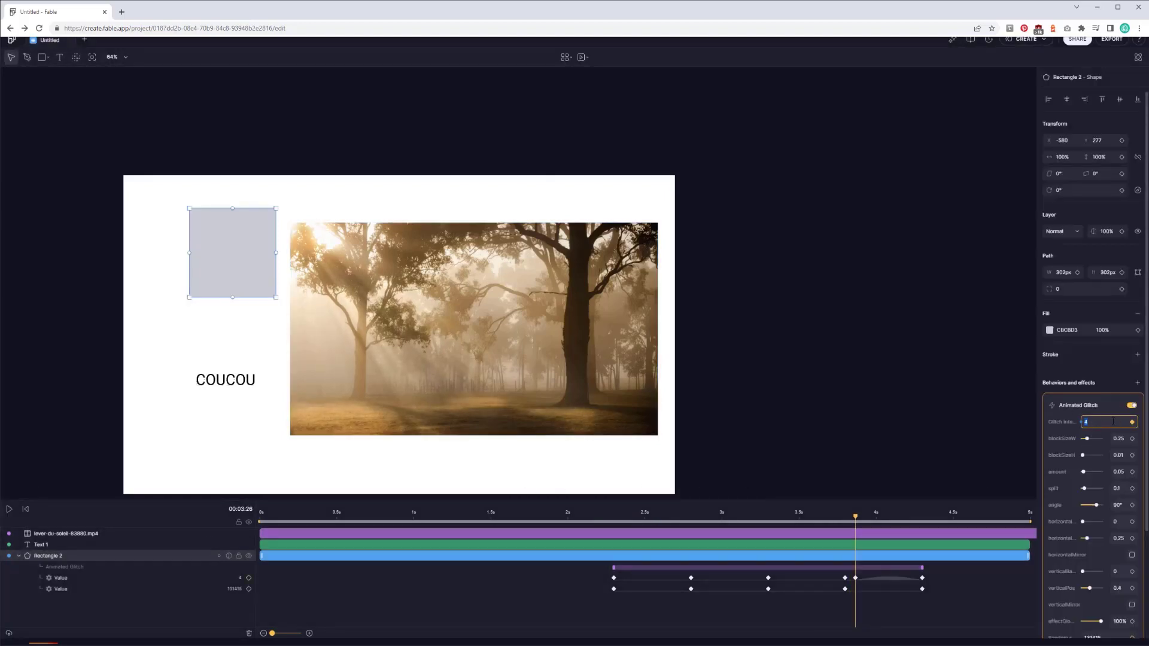
type("5")
left_click_drag(1086, 440, 1090, 440)
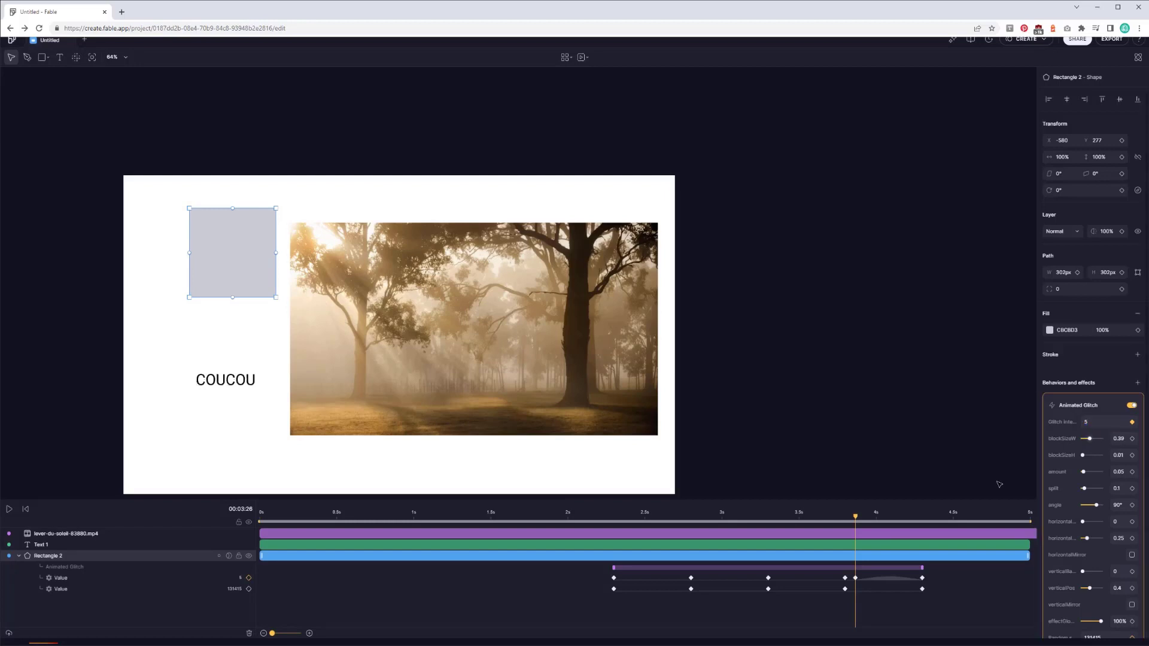
left_click_drag(855, 516, 641, 518)
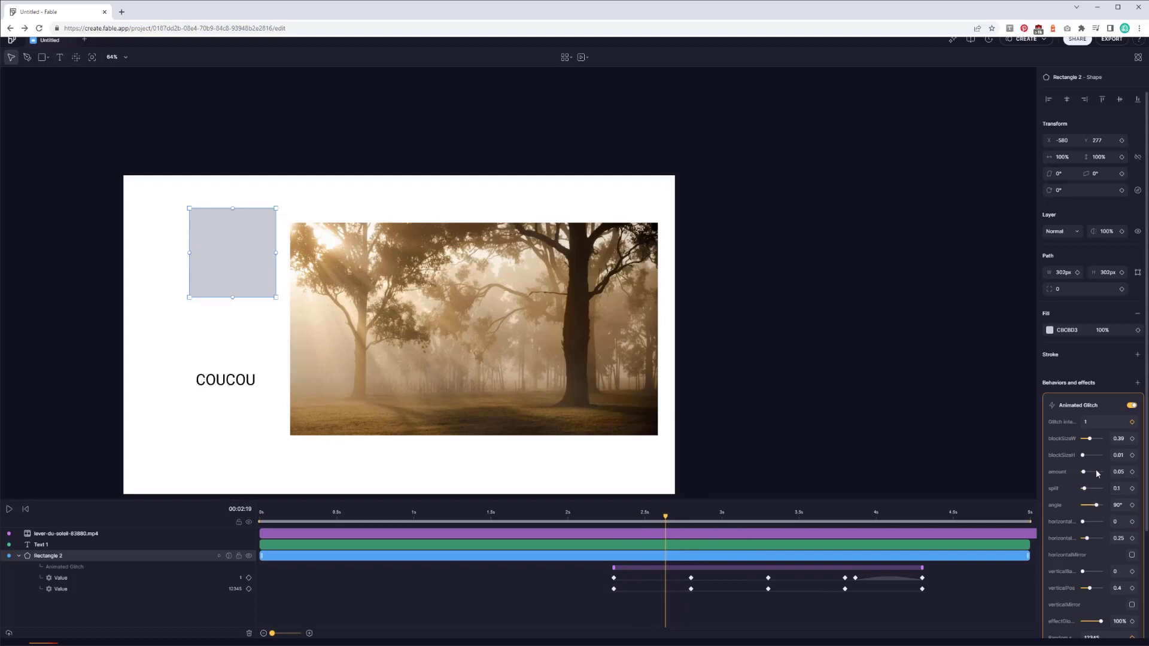
mouse_move(1083, 455)
left_mouse_down()
mouse_move(1099, 455)
mouse_move(1095, 472)
left_mouse_up()
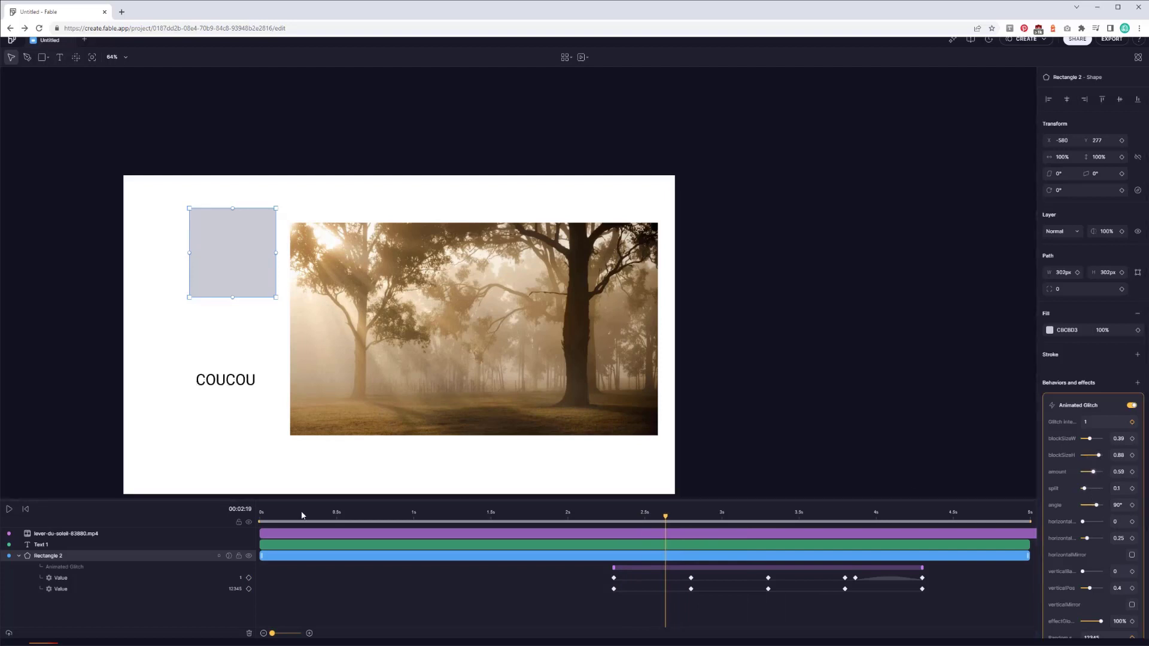
Hide the video and COUCOU layers and move the rectangle to X -134, Y 58
left_click(249, 534)
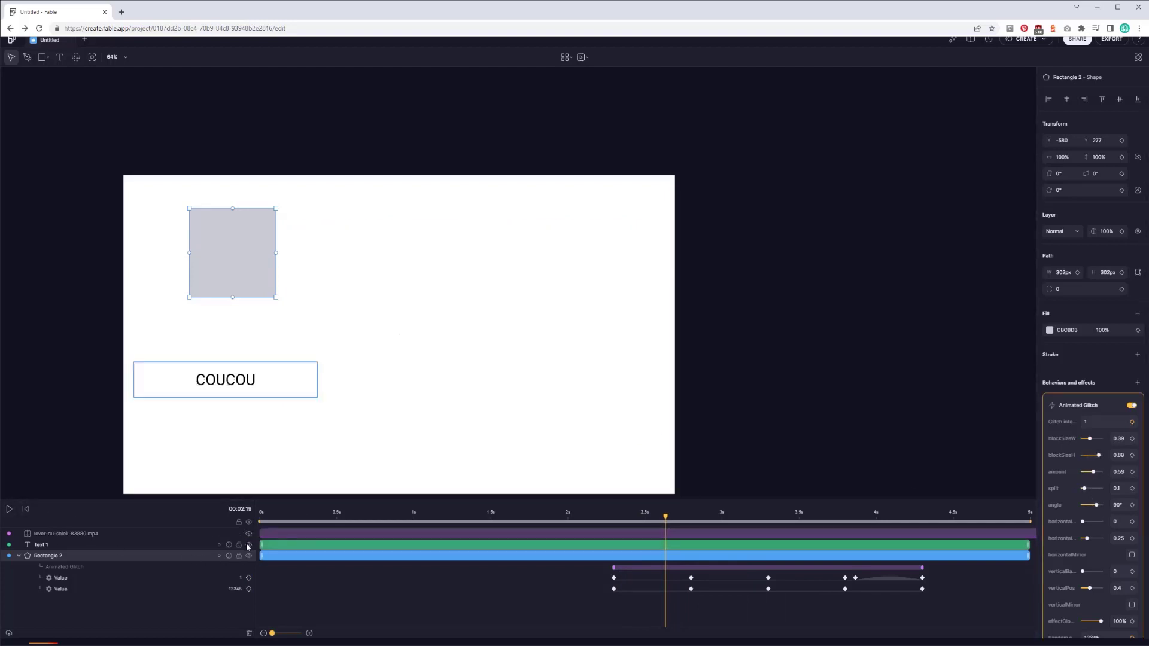
left_click(249, 545)
left_click_drag(229, 295, 357, 359)
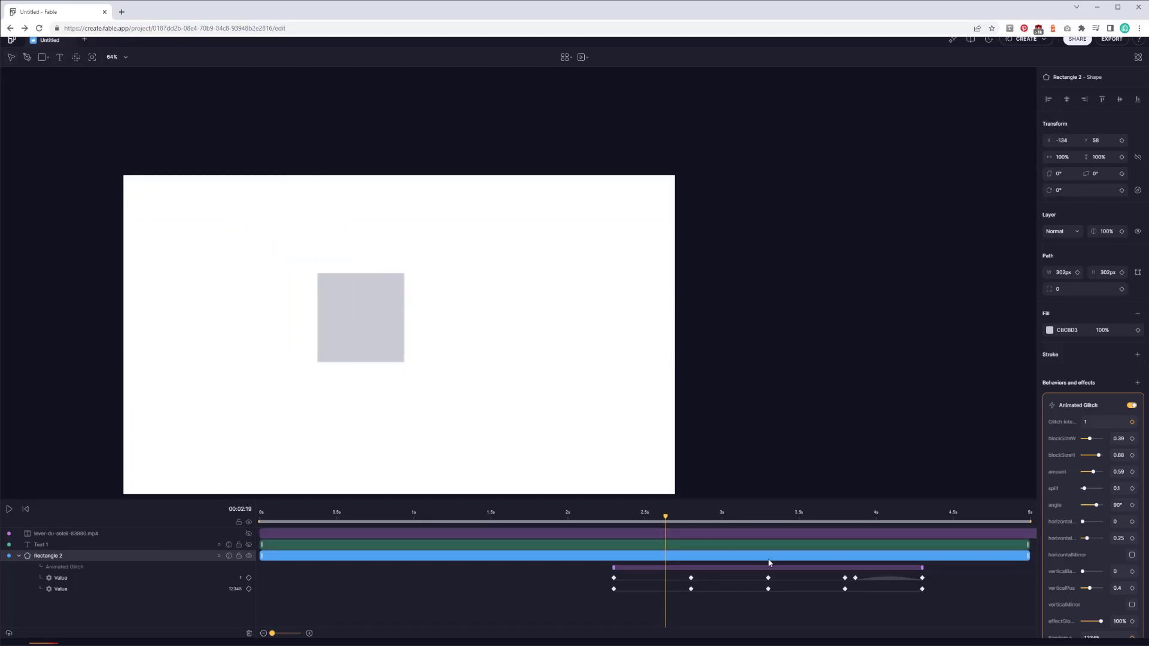
key("space")
left_click_drag(682, 518, 696, 518)
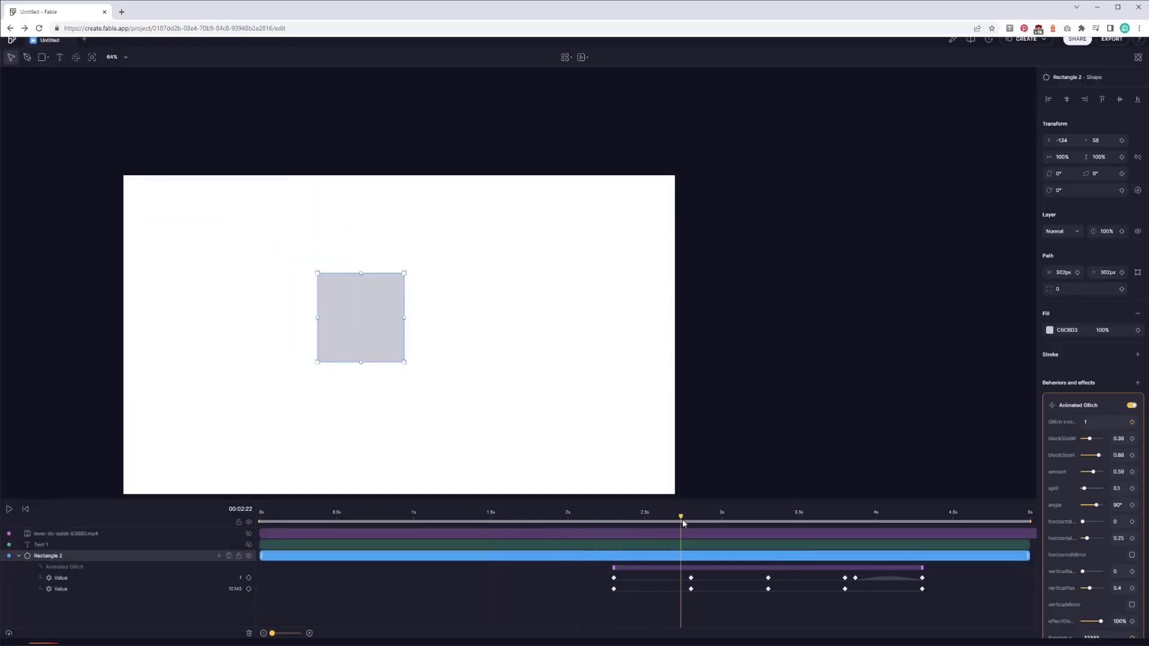
Shift the Animated Glitch keyframe span, then switch Animated Glitch off on Rectangle 2
left_click(614, 578)
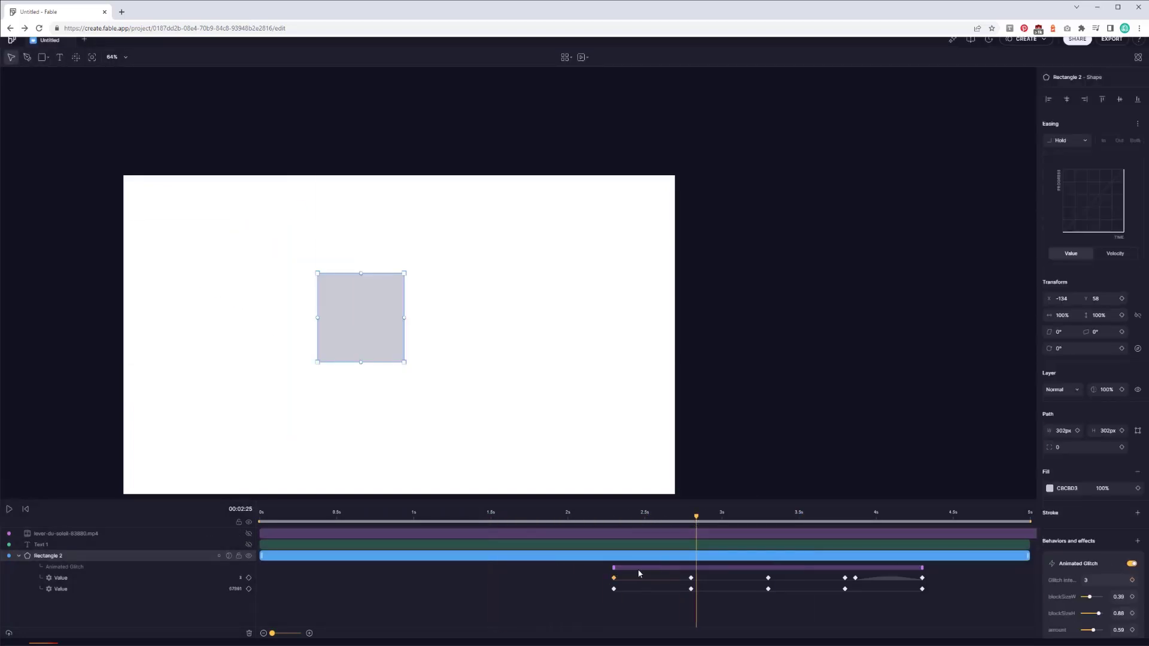
left_click_drag(634, 566, 687, 569)
left_click(688, 562)
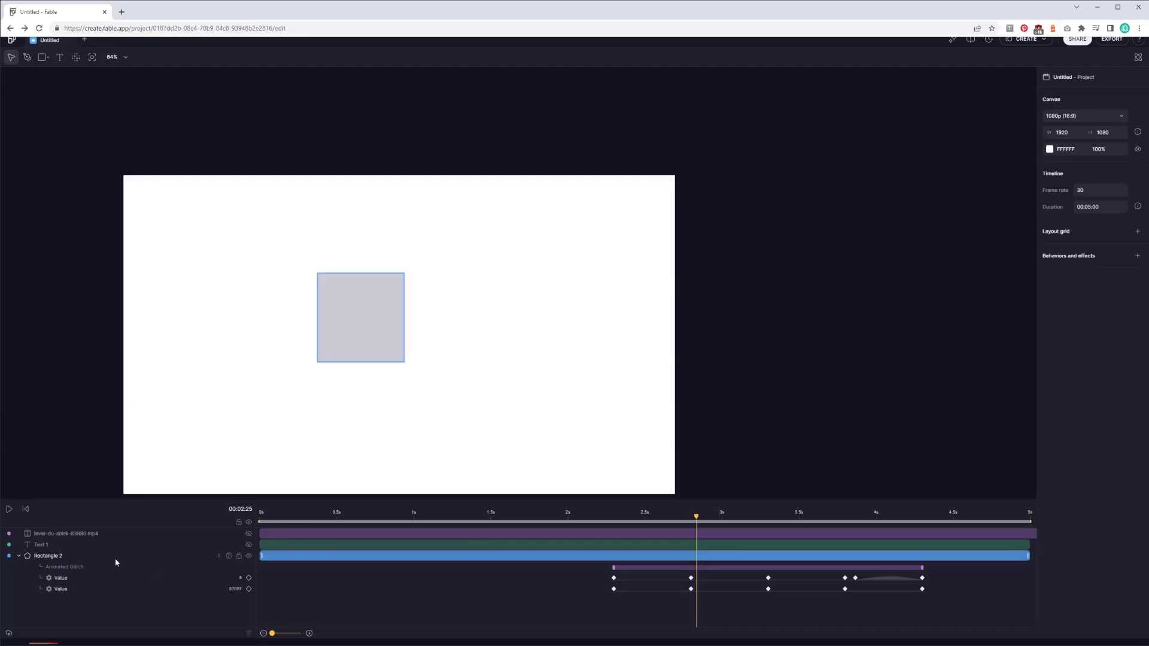
left_click(67, 556)
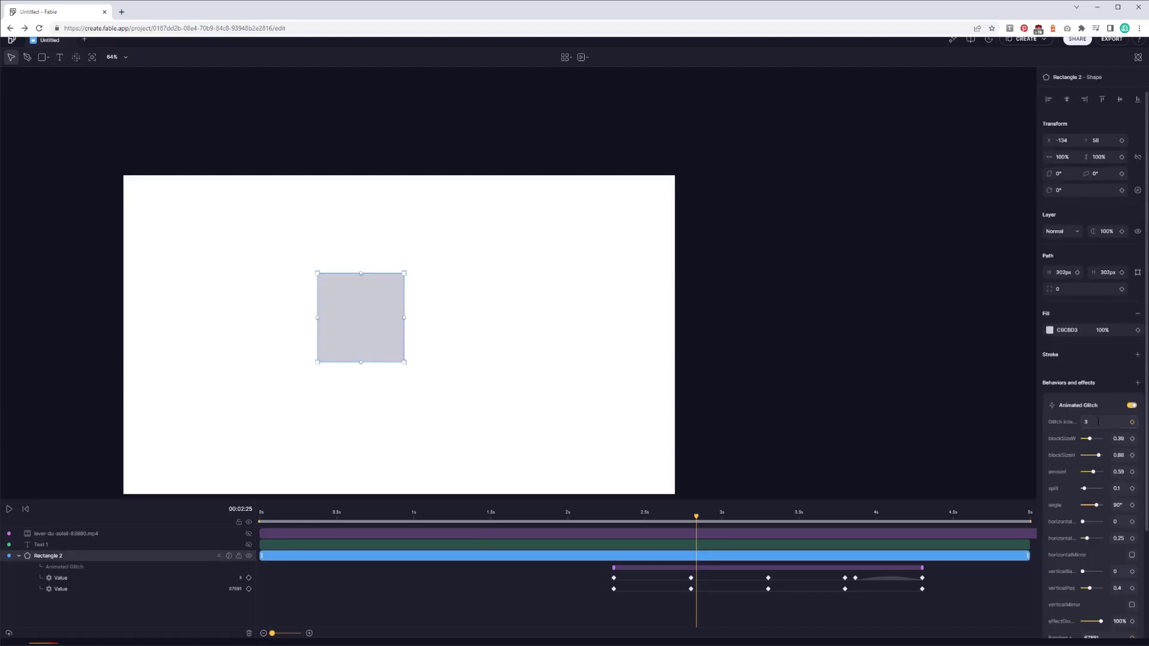
left_click(1133, 407)
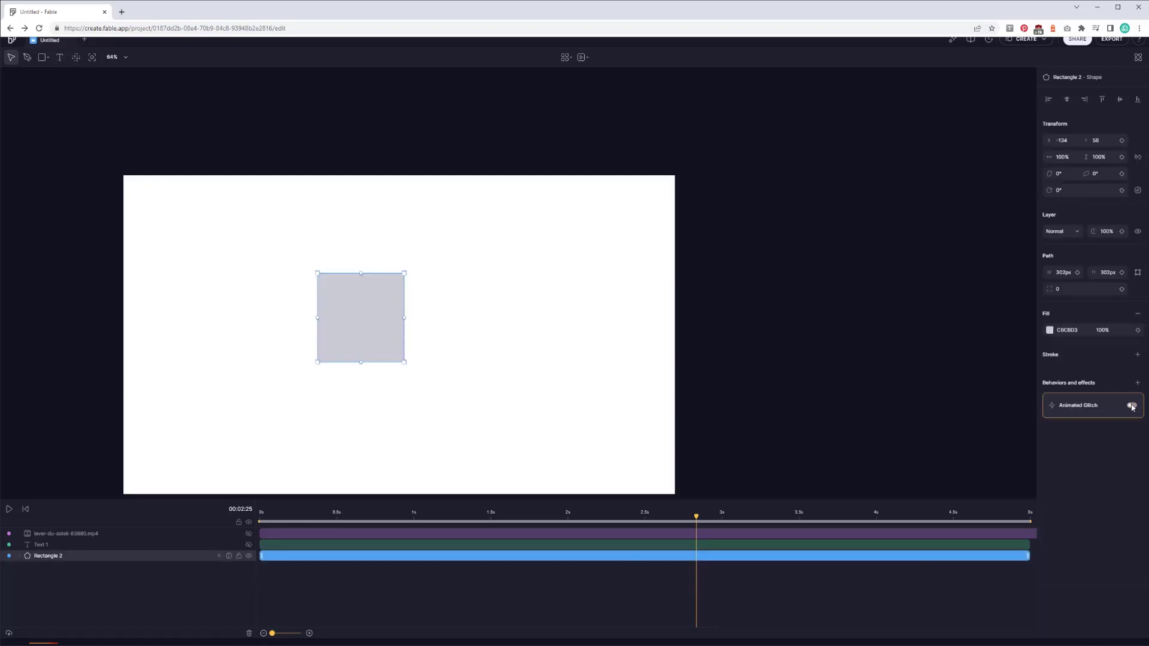
Add the Vibrate behavior to Rectangle 2 and scrub the timeline to preview it
left_click(953, 42)
scroll(938, 124, "up", 2)
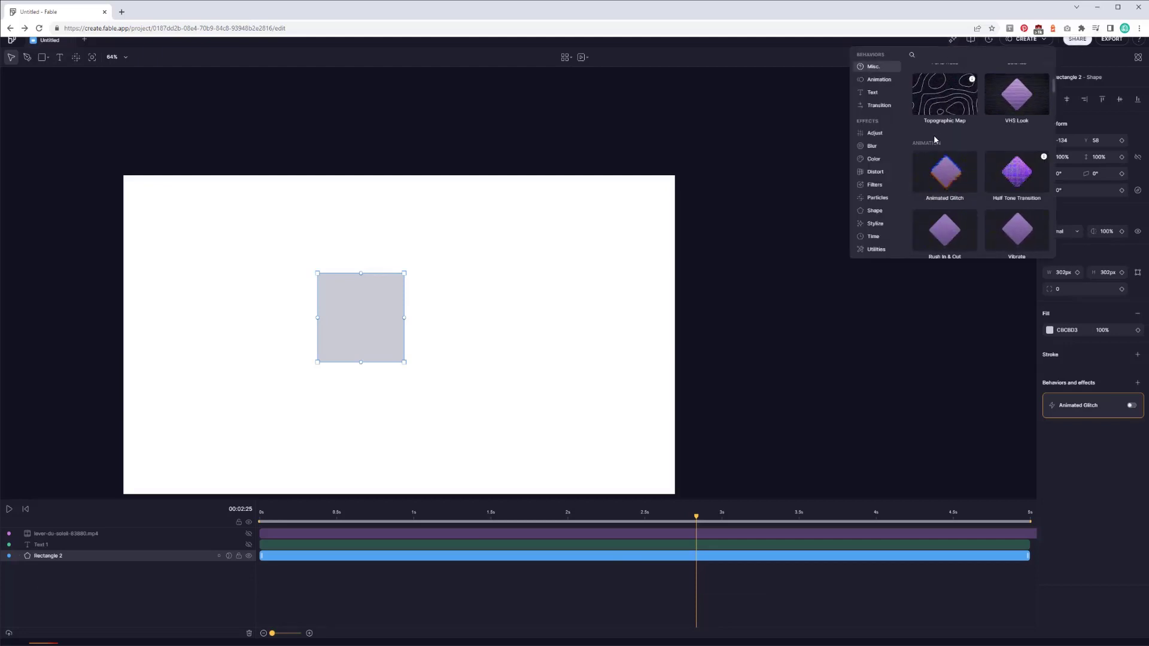
scroll(976, 178, "down", 1)
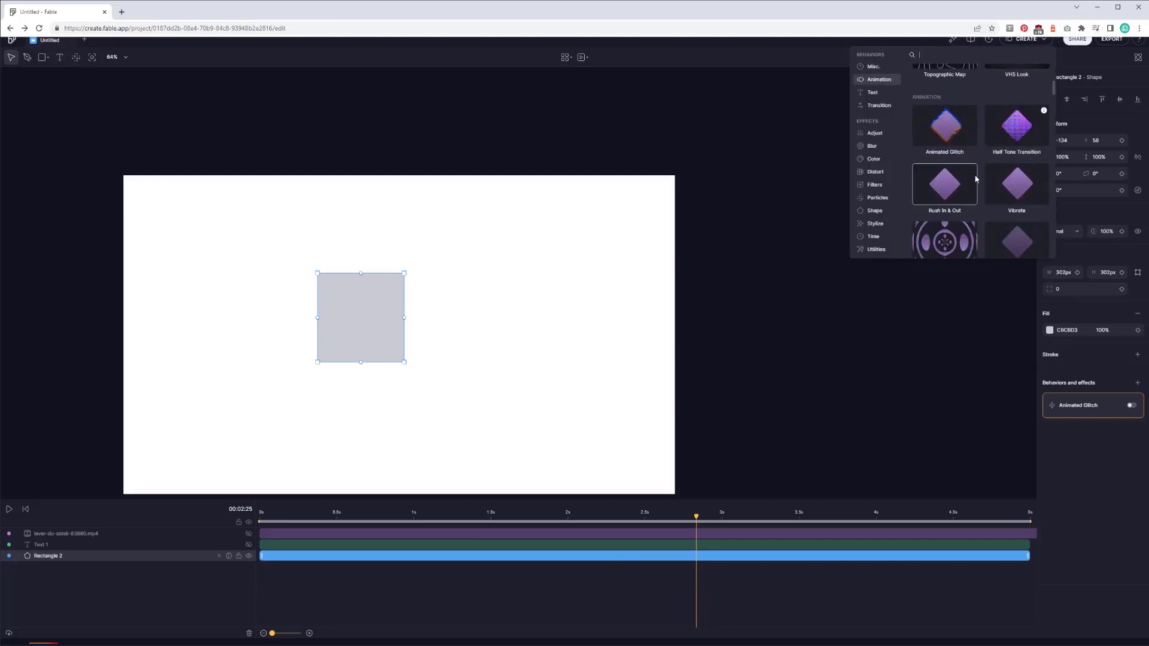
left_click(1018, 184)
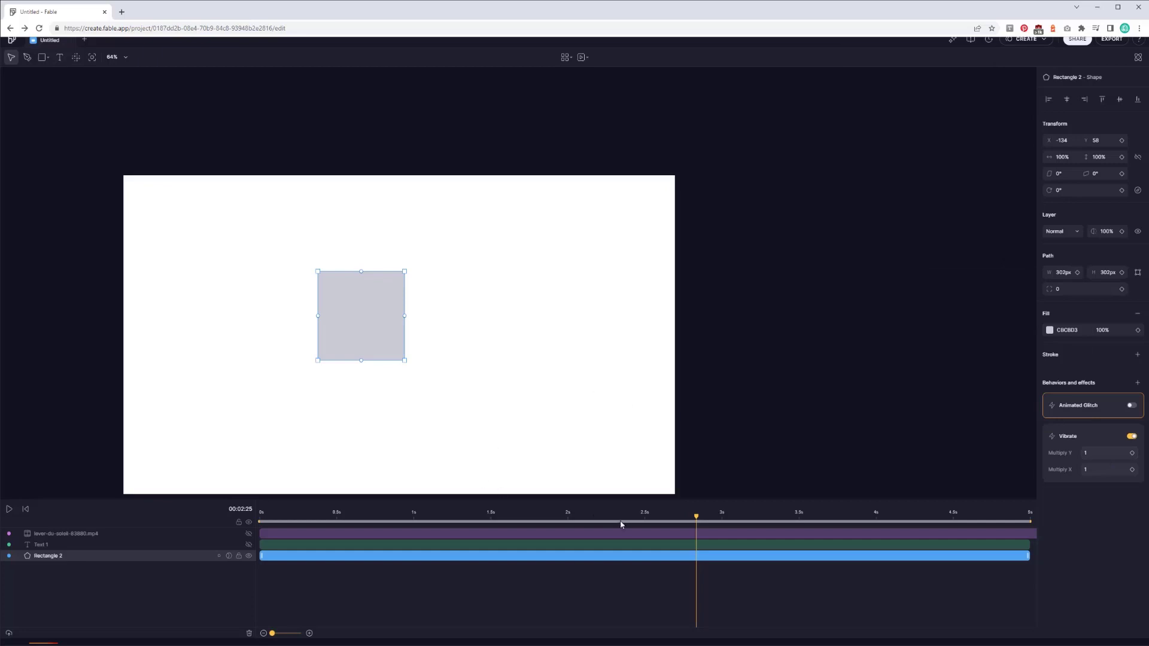
left_click_drag(621, 525, 359, 510)
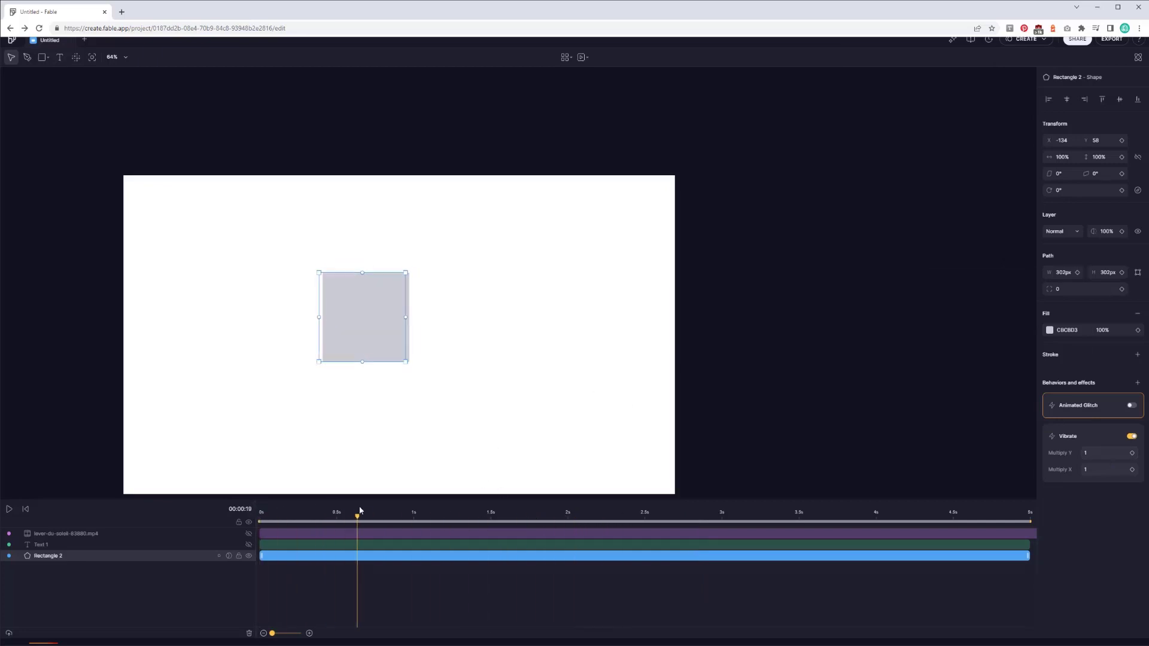
left_click_drag(360, 510, 804, 513)
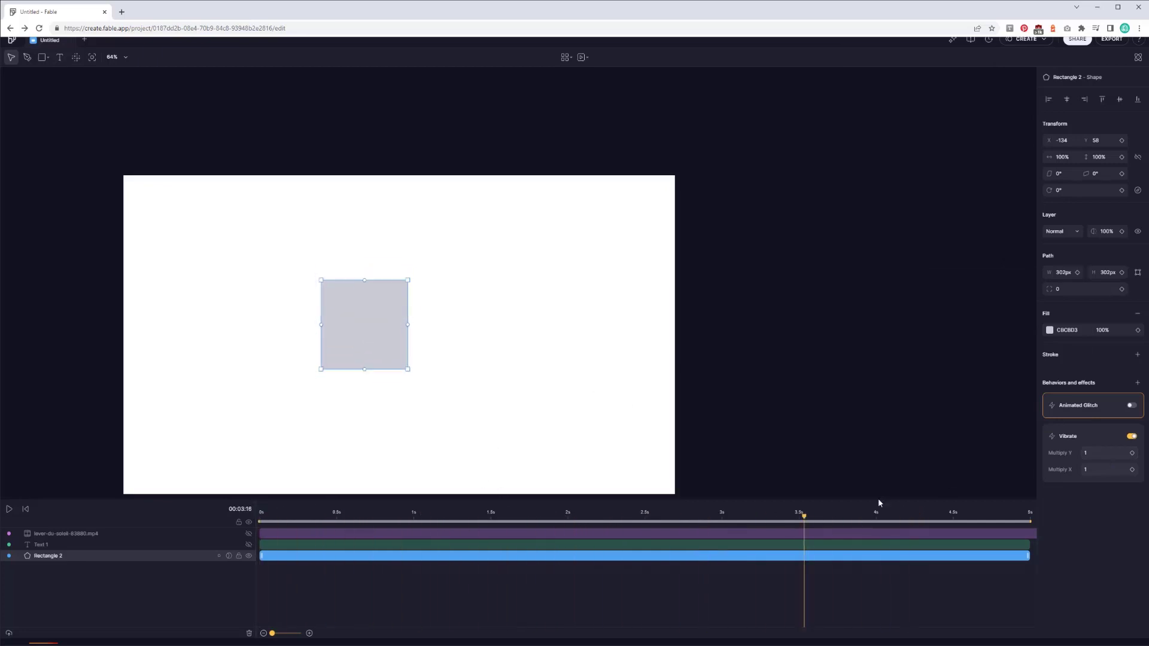
Set Vibrate Multiply Y to 13, preview around 3.6 seconds, then switch Vibrate off
left_click(1106, 456)
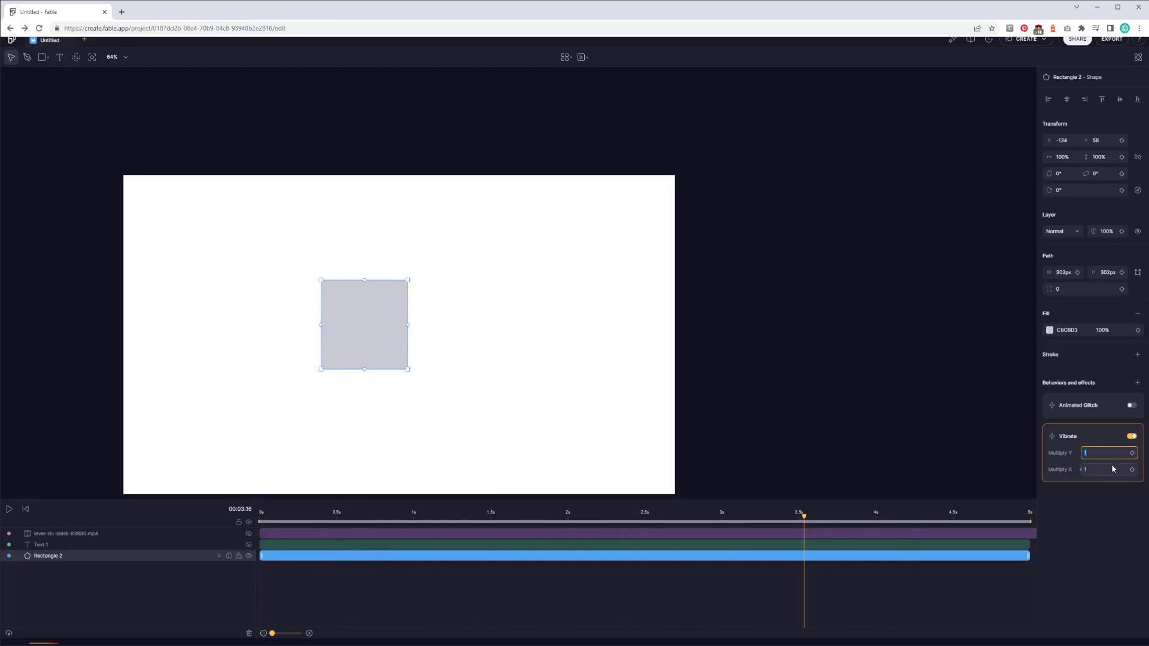
type("13")
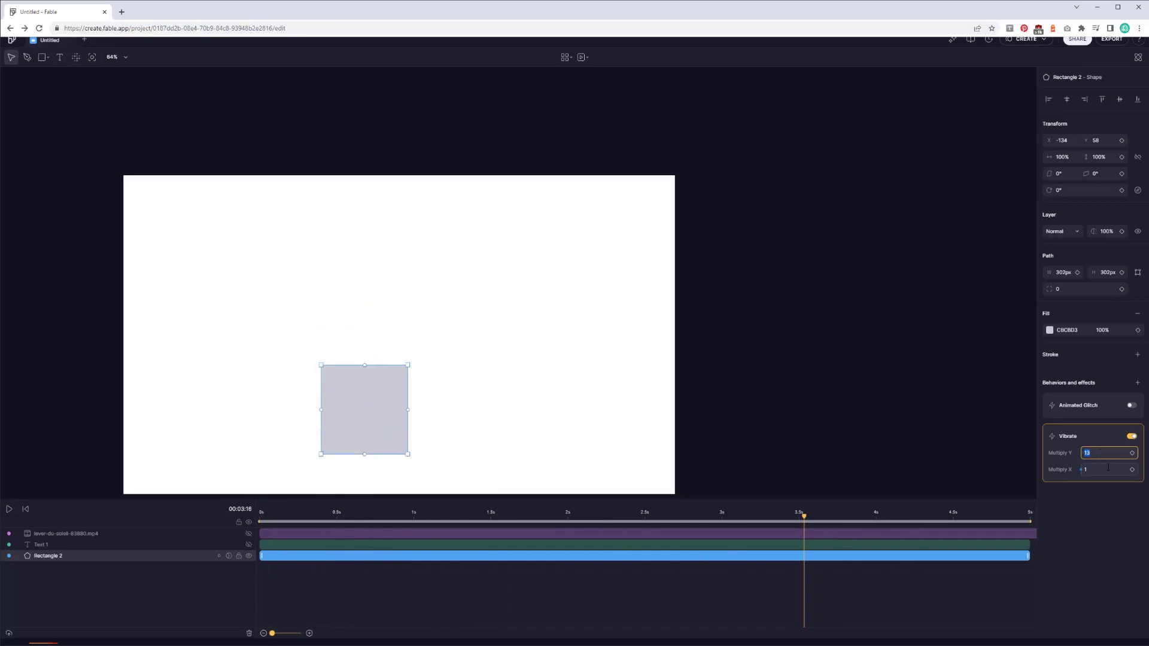
left_click_drag(790, 520, 625, 518)
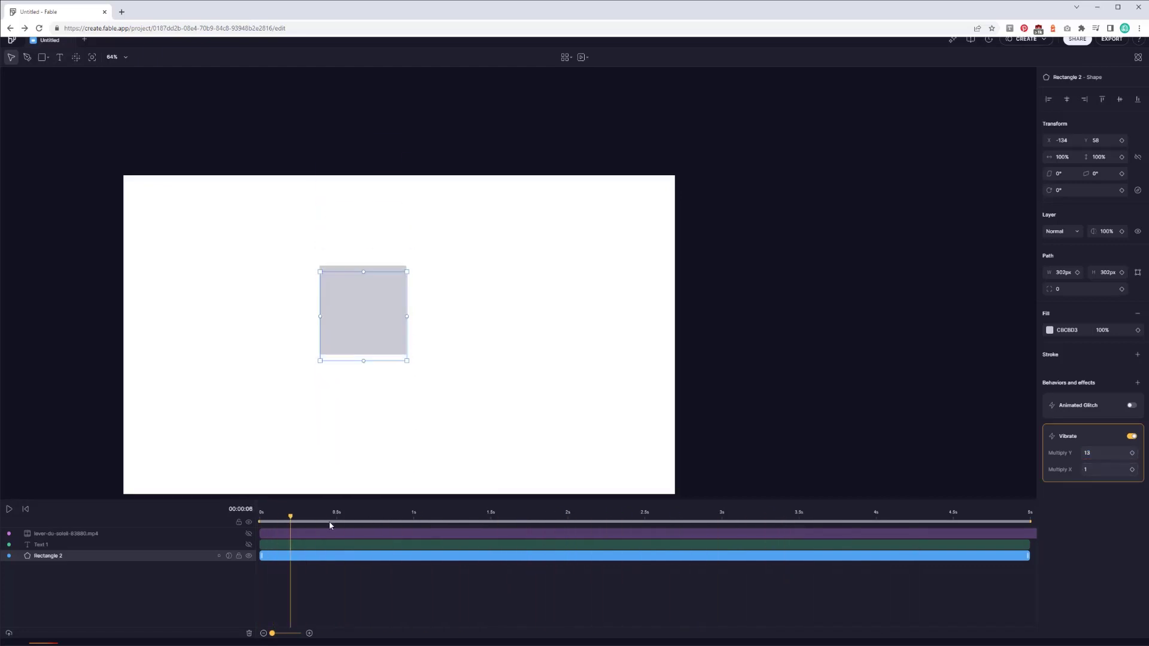
left_click_drag(844, 534, 814, 533)
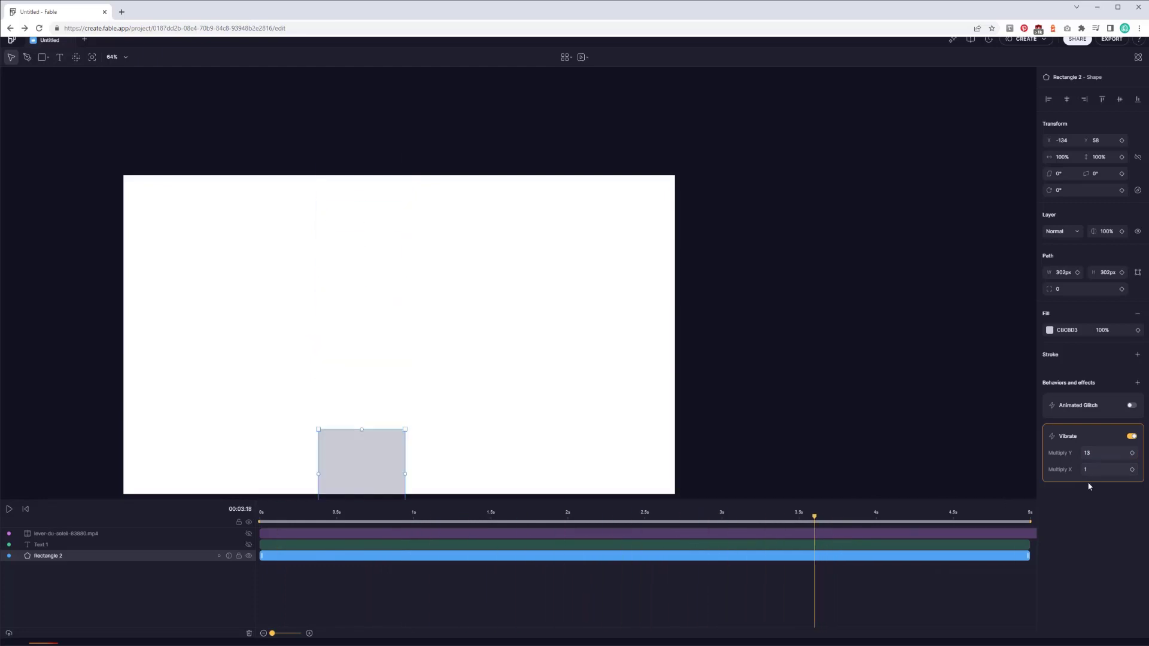
left_click(1132, 436)
Add the Warp In & Out effect to the rectangle and scrub to preview it
left_click(953, 40)
scroll(950, 160, "down", 3)
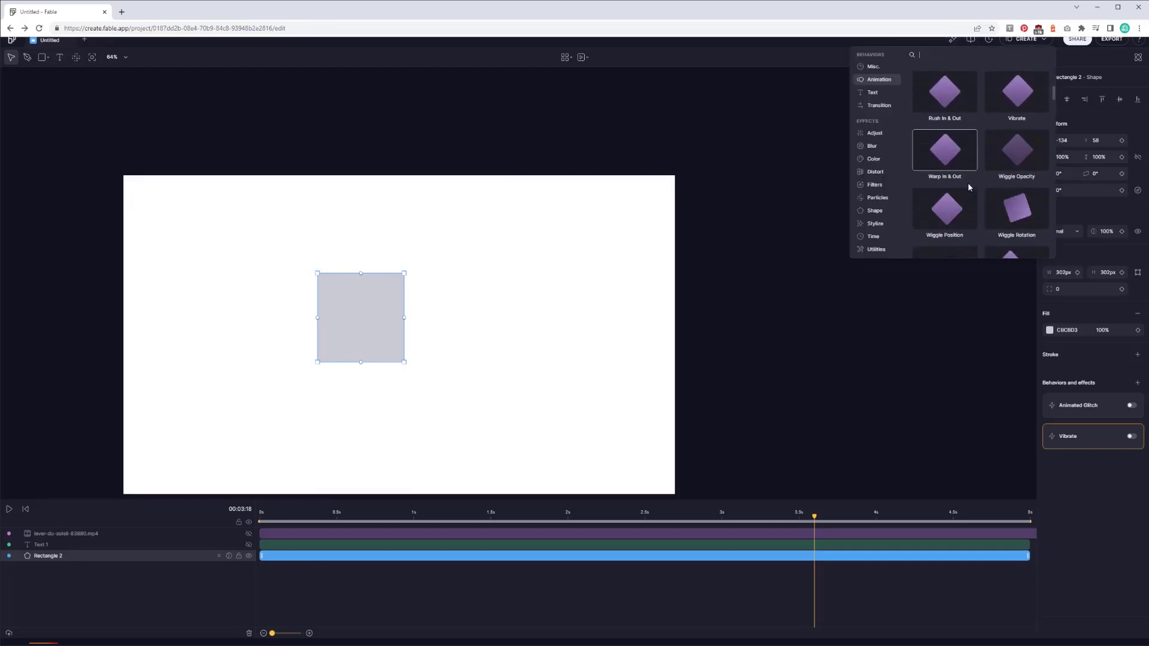
left_click(951, 160)
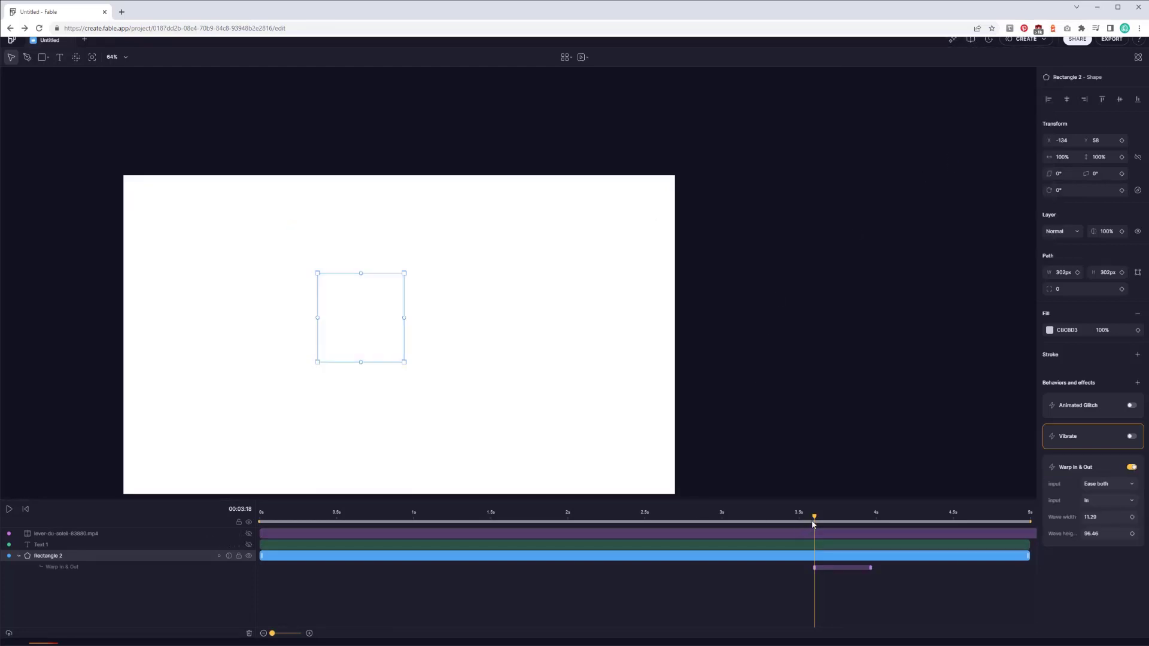
mouse_move(818, 520)
left_mouse_down()
mouse_move(889, 515)
mouse_move(830, 516)
left_mouse_up()
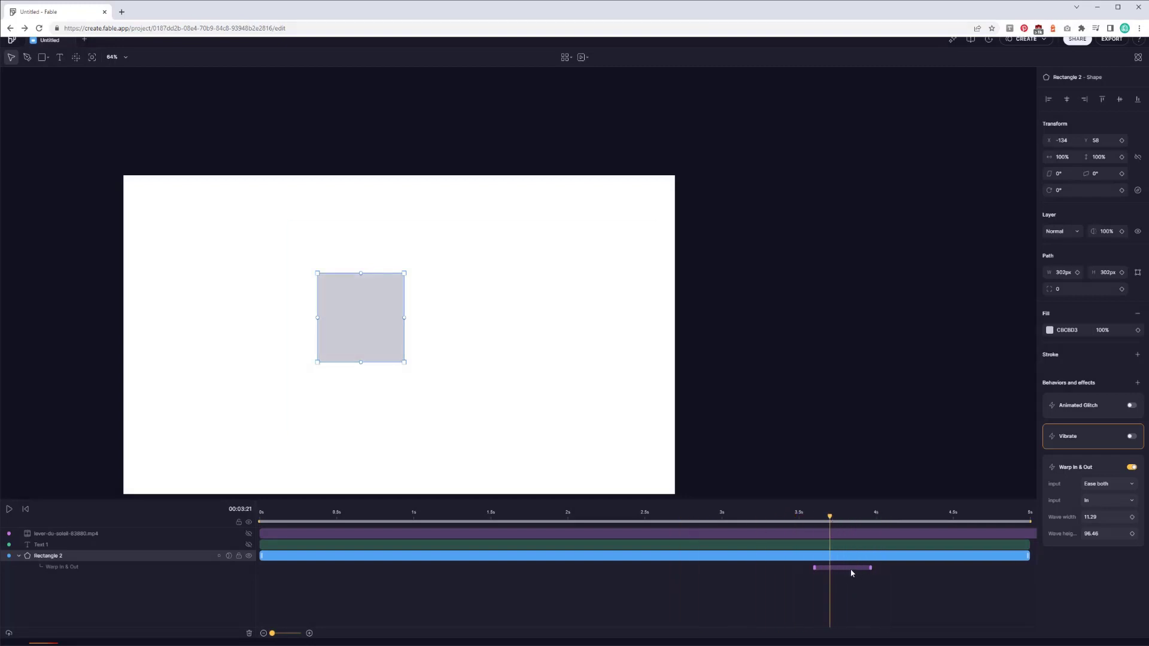
Stretch the Warp In & Out bar to start earlier and last longer, then play it
left_click_drag(852, 574, 814, 566)
left_click_drag(699, 565, 503, 565)
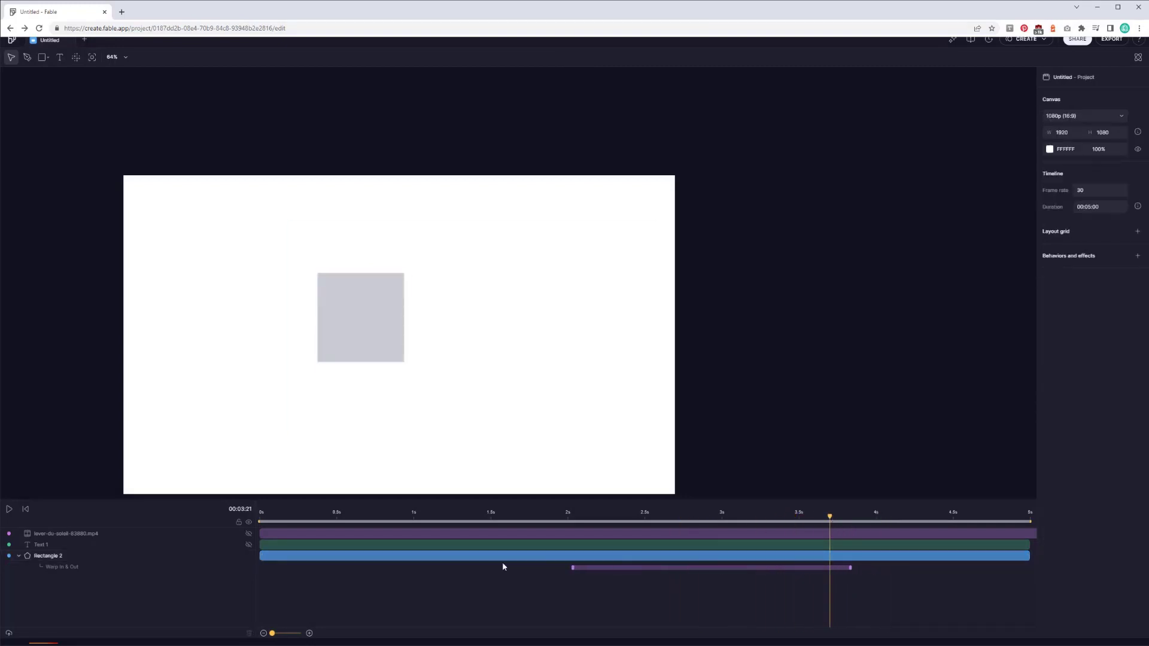
left_click_drag(473, 516, 434, 516)
key("space")
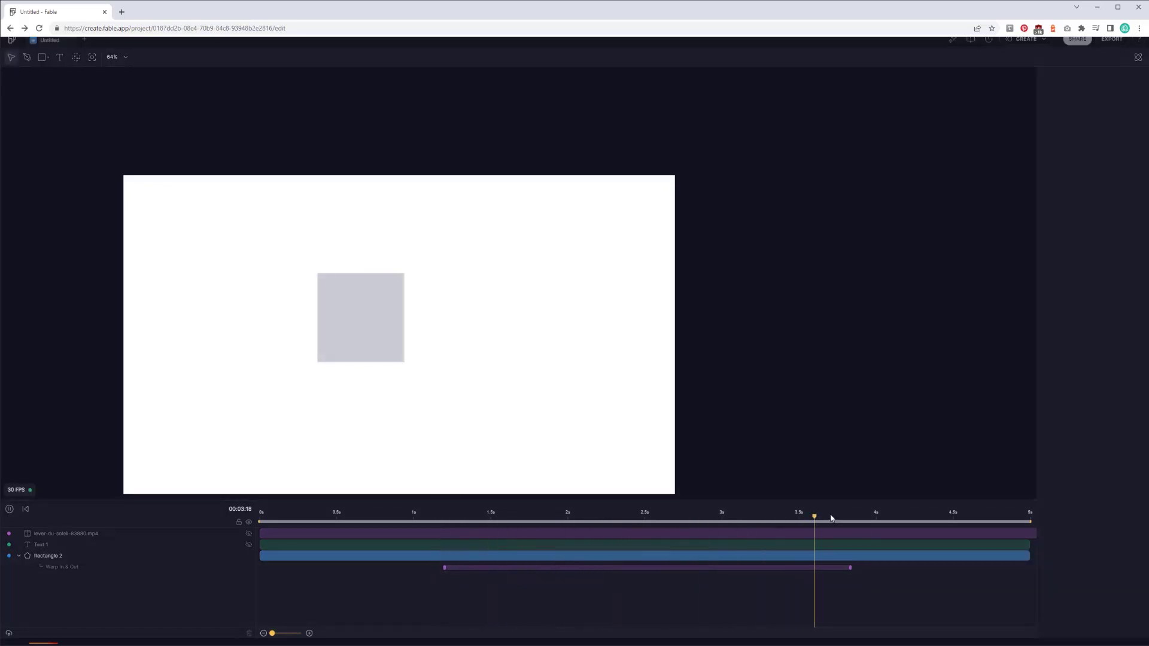
left_click_drag(791, 519, 760, 520)
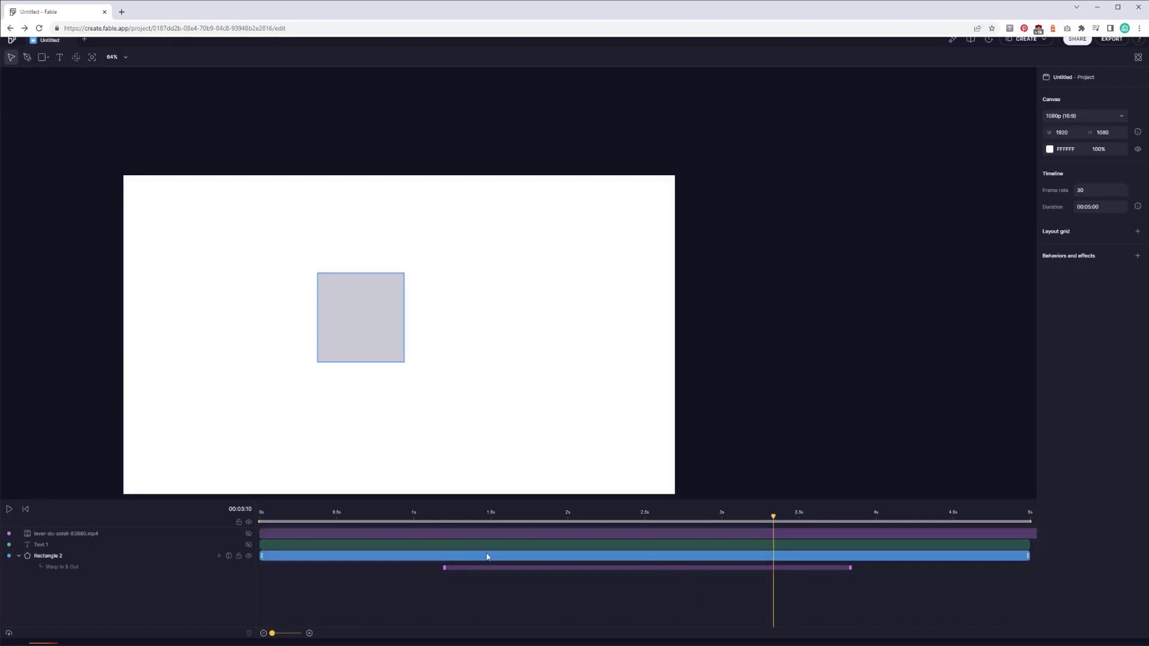
Keep Ease both easing and Wave height 96.46, then switch Warp In & Out off
left_click(52, 557)
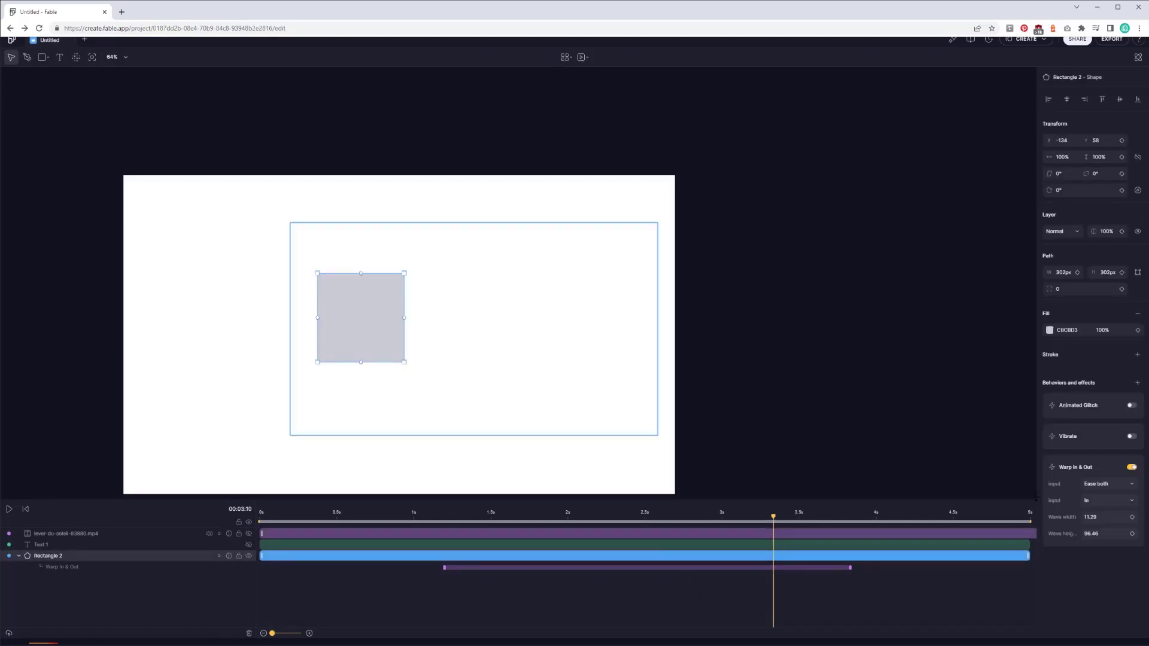
left_click(1109, 485)
left_click(1109, 486)
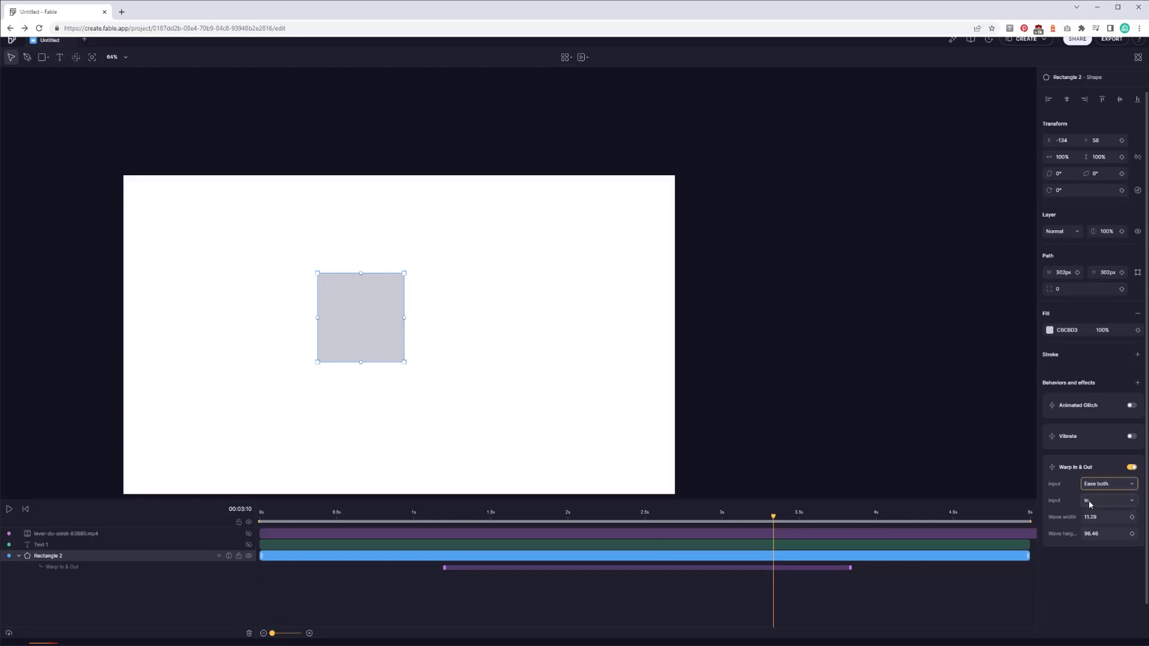
left_click(1105, 533)
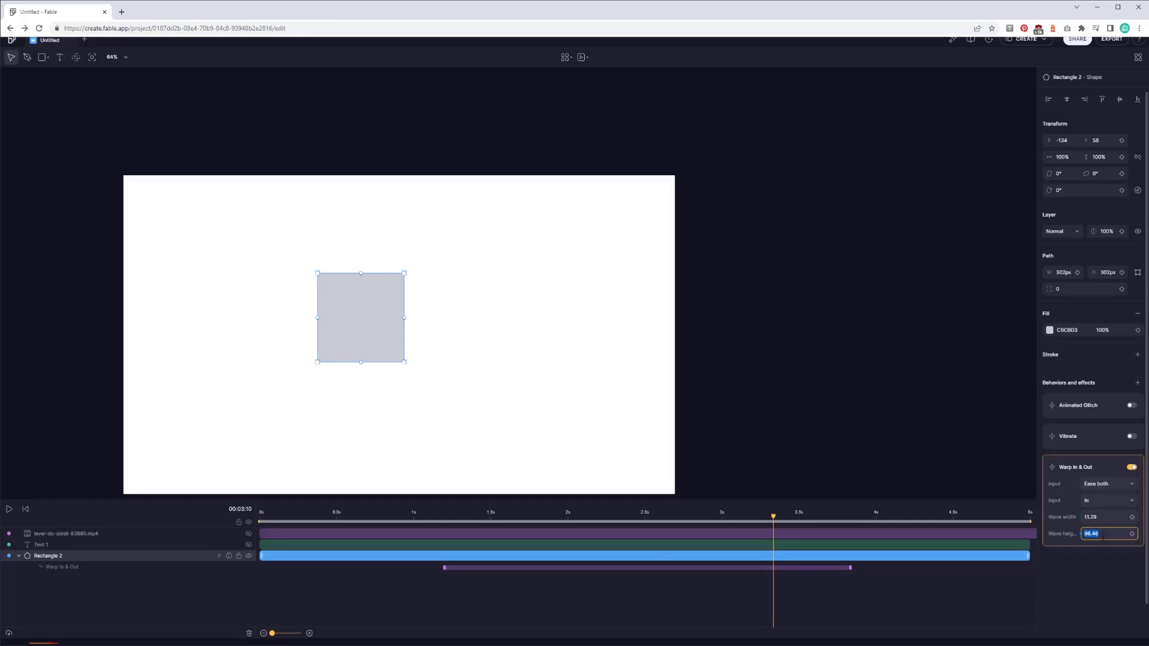
key("Return")
left_click(1131, 468)
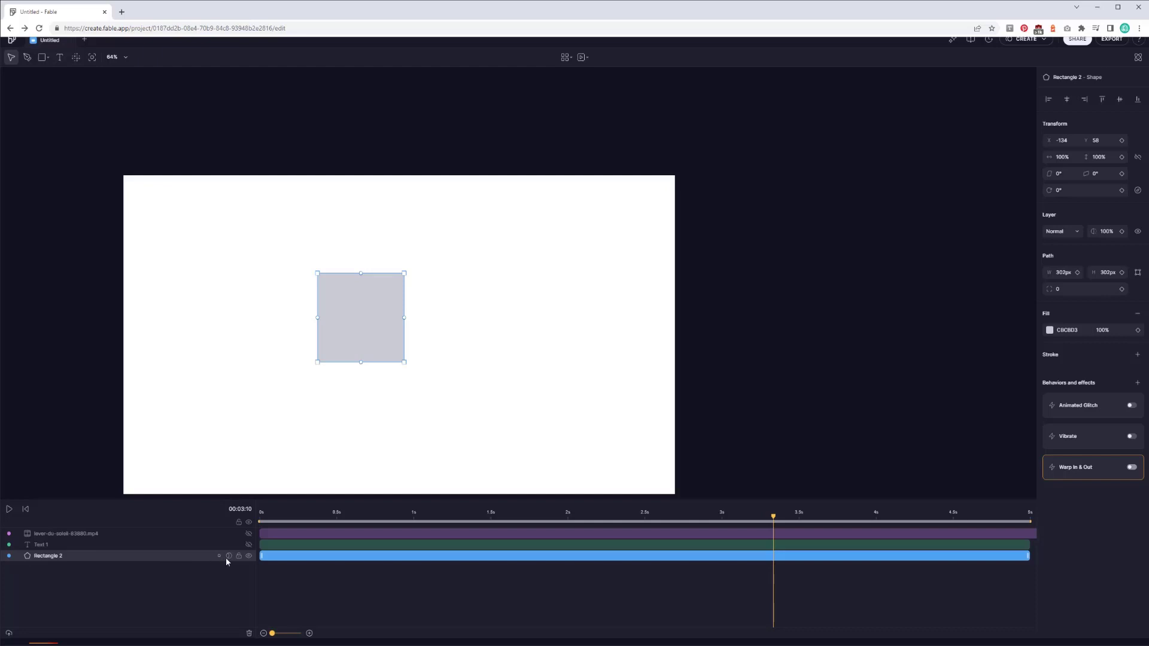
Hide Rectangle 2, show the COUCOU text, and drag it toward the canvas centre
left_click(249, 556)
left_click(249, 544)
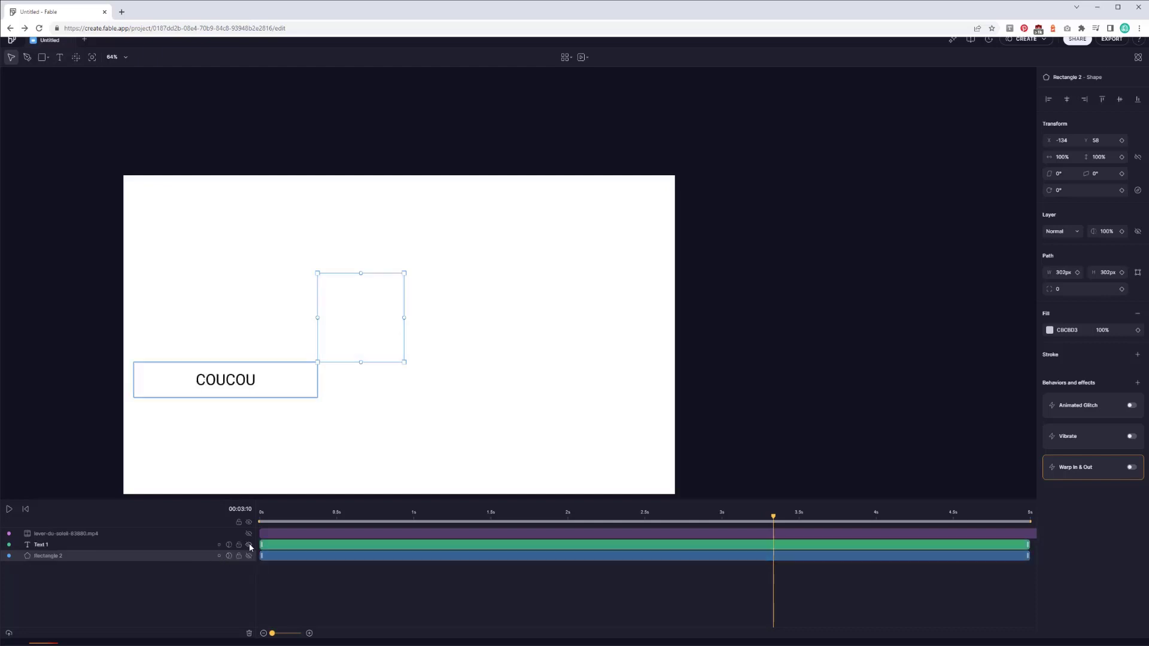
mouse_move(234, 386)
left_mouse_down()
mouse_move(358, 405)
mouse_move(385, 391)
left_mouse_up()
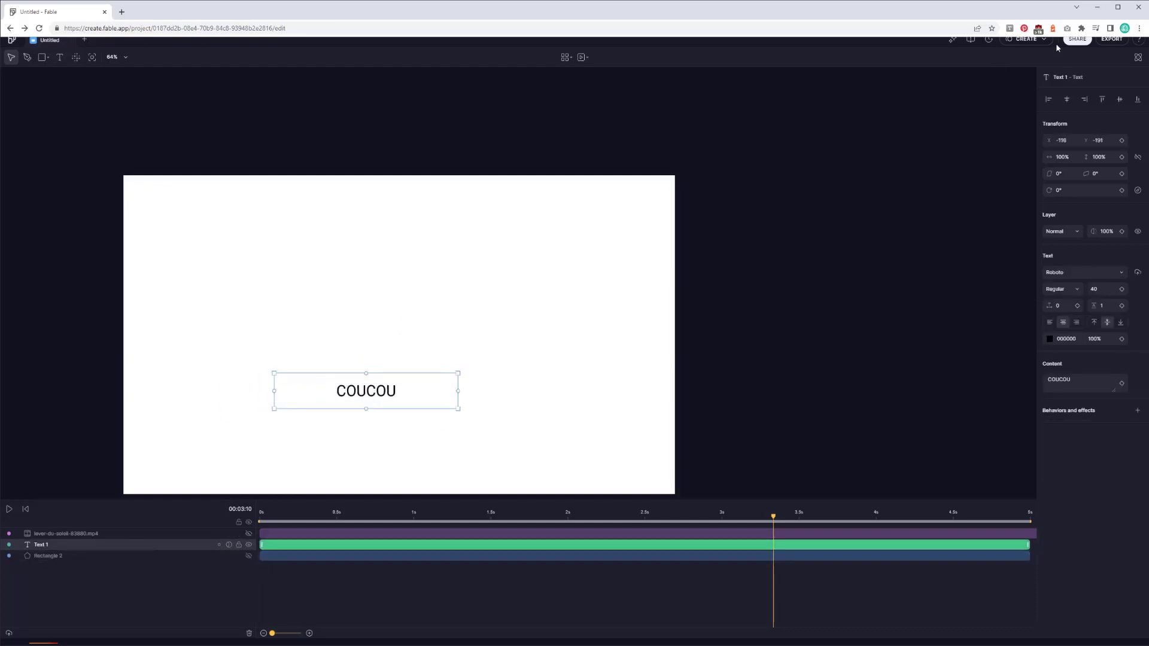
Give the COUCOU text the Grow in behavior from the Text category
left_click(952, 39)
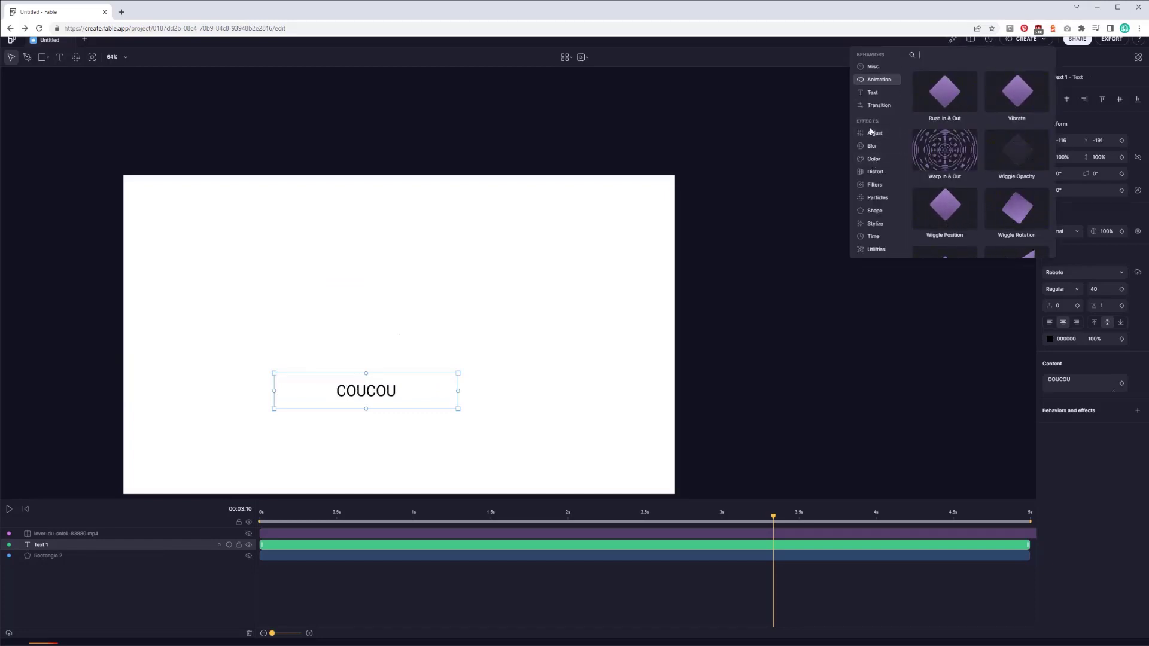
scroll(931, 149, "down", 2)
scroll(932, 149, "down", 3)
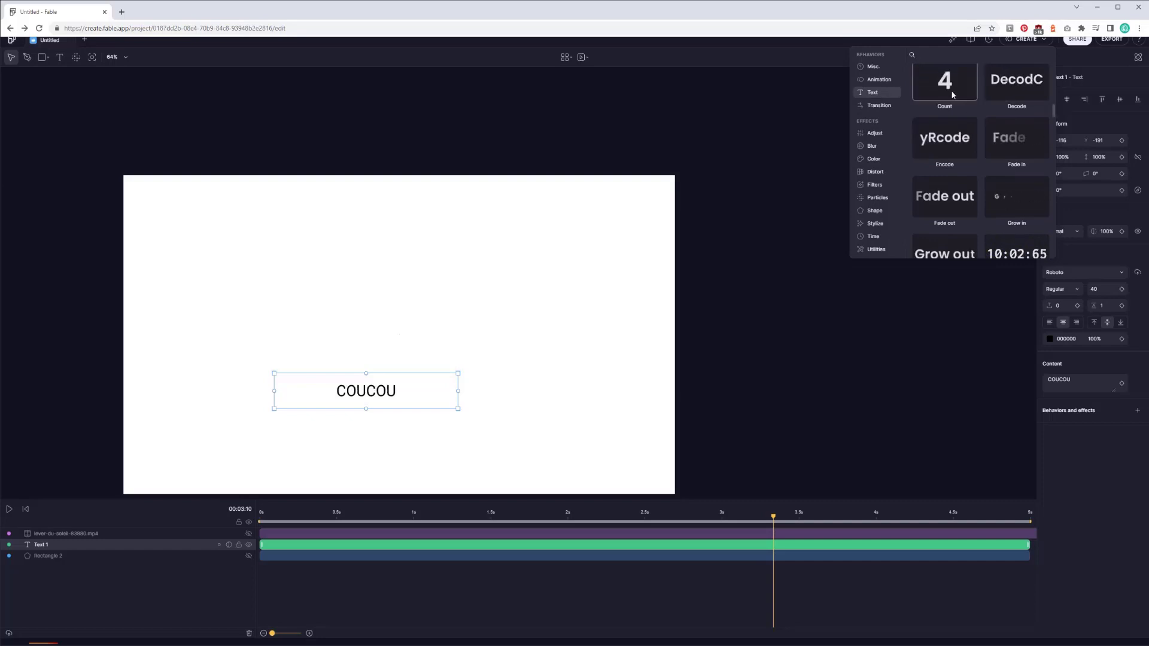
scroll(959, 99, "down", 1)
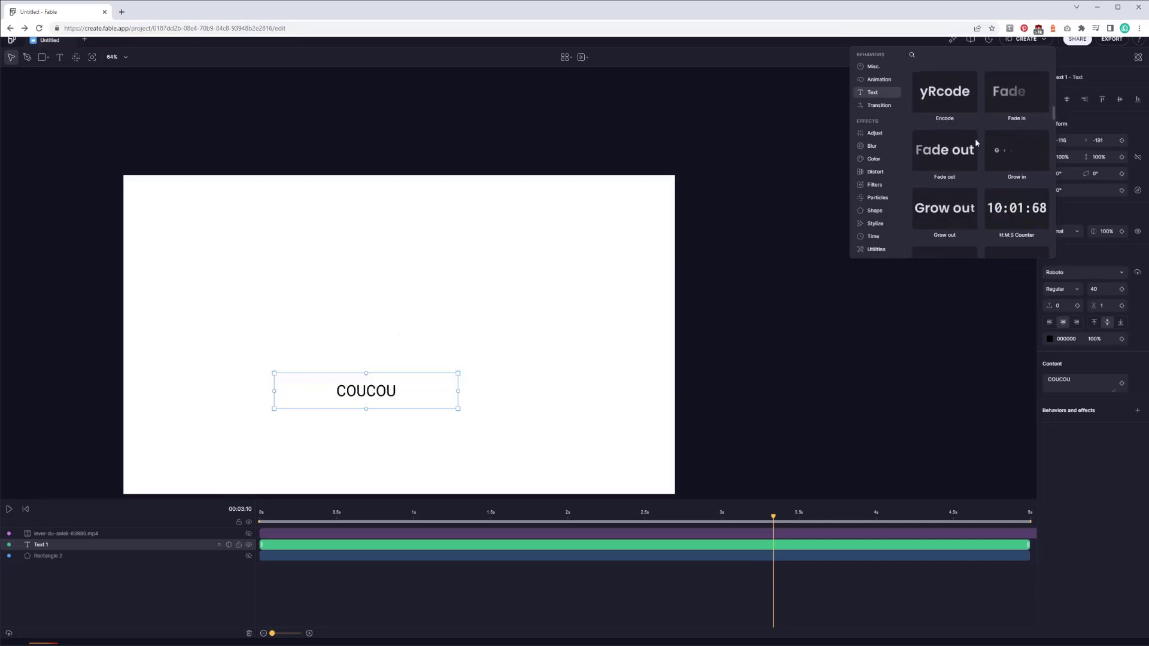
left_click(1016, 153)
Preview the Grow in animation and set the time to about 3.4 seconds
key("space")
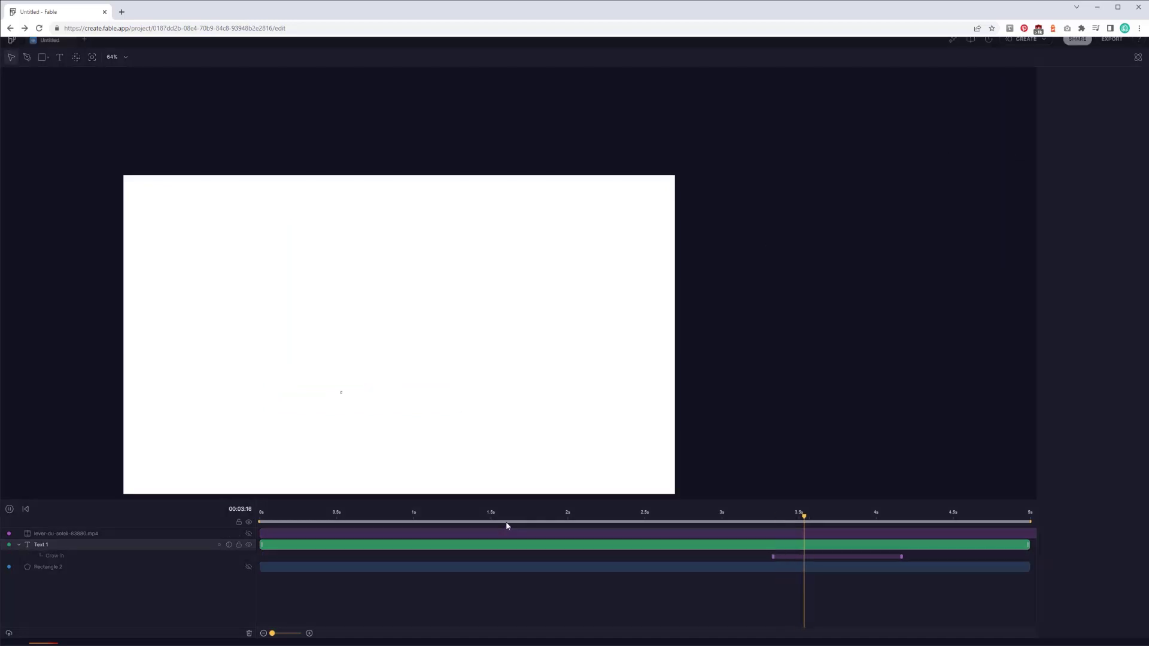
key("space")
left_click_drag(787, 513, 866, 505)
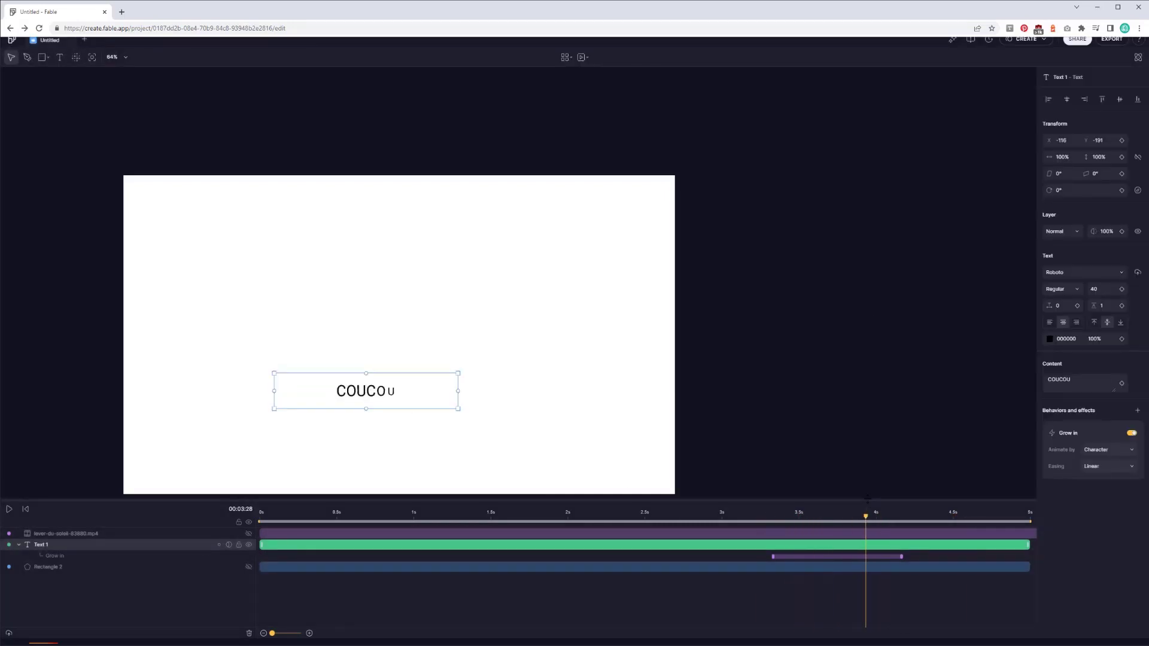
Browse the Animation and Transition behavior categories in the effects library
left_click(953, 39)
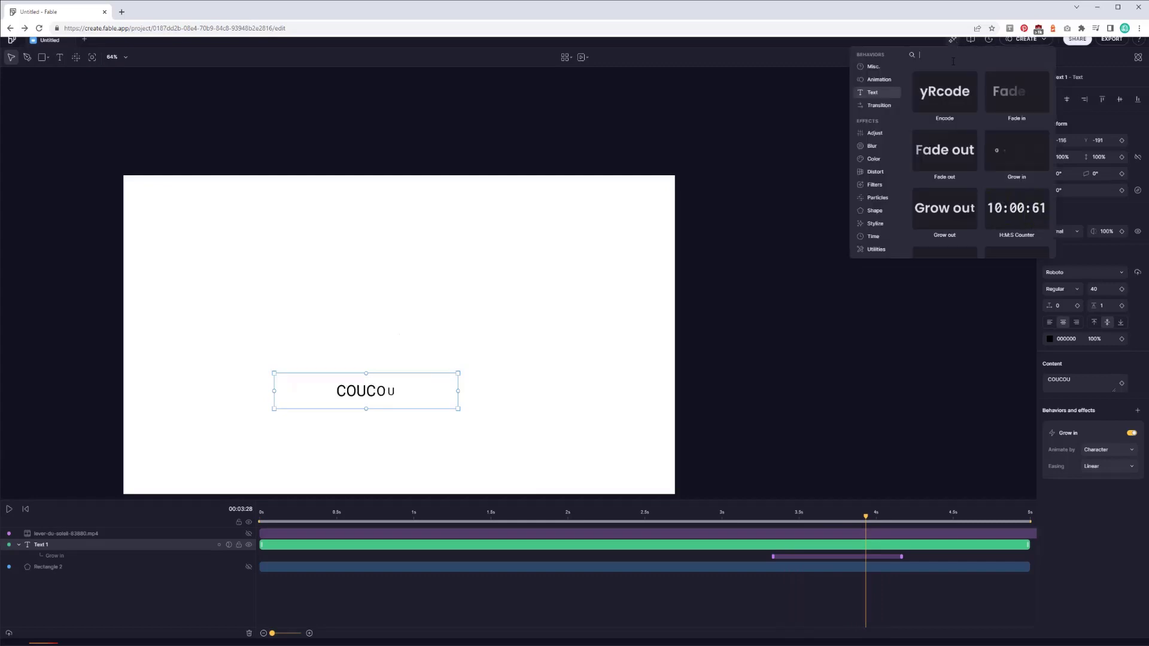
scroll(964, 152, "down", 3)
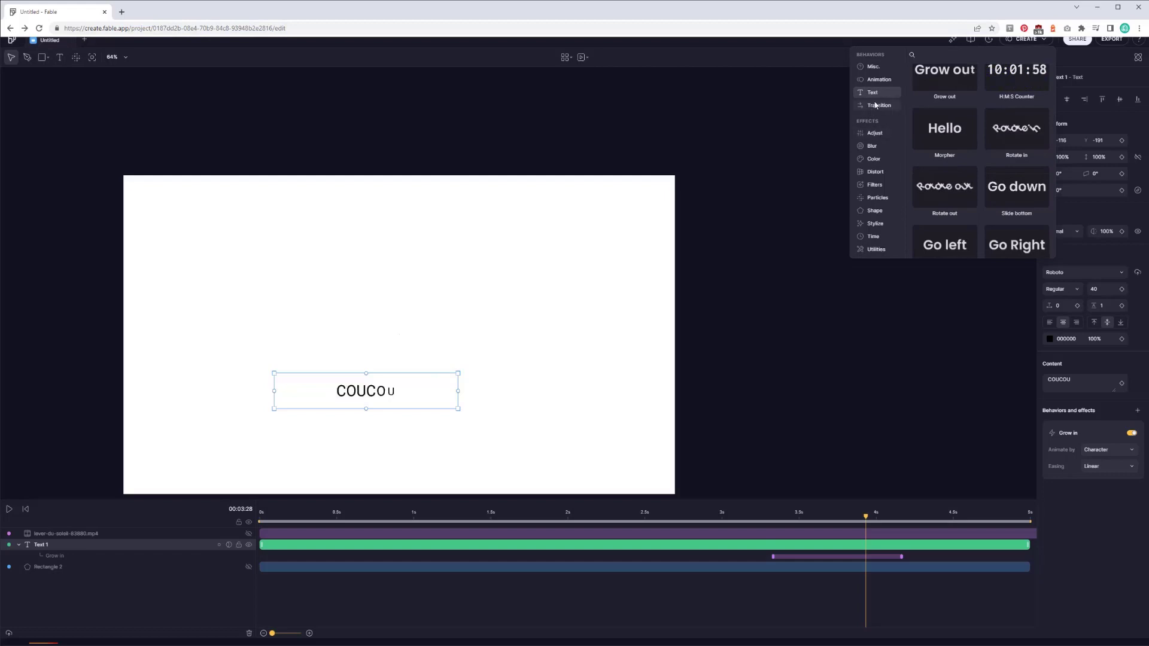
left_click(873, 79)
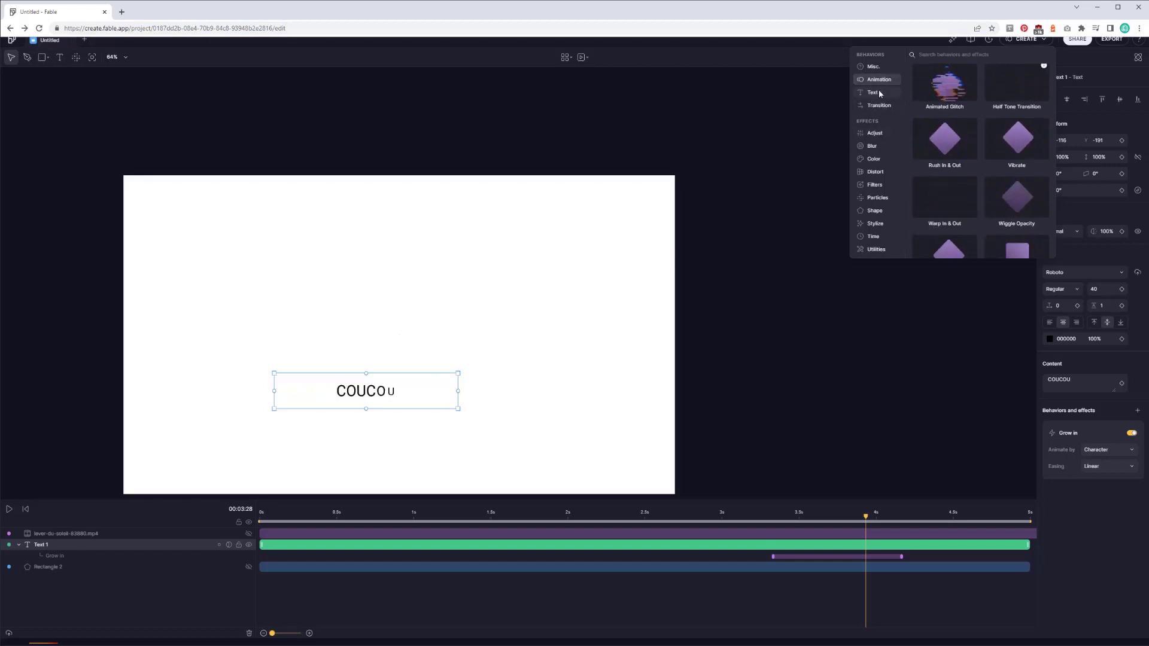
left_click(879, 93)
left_click(876, 107)
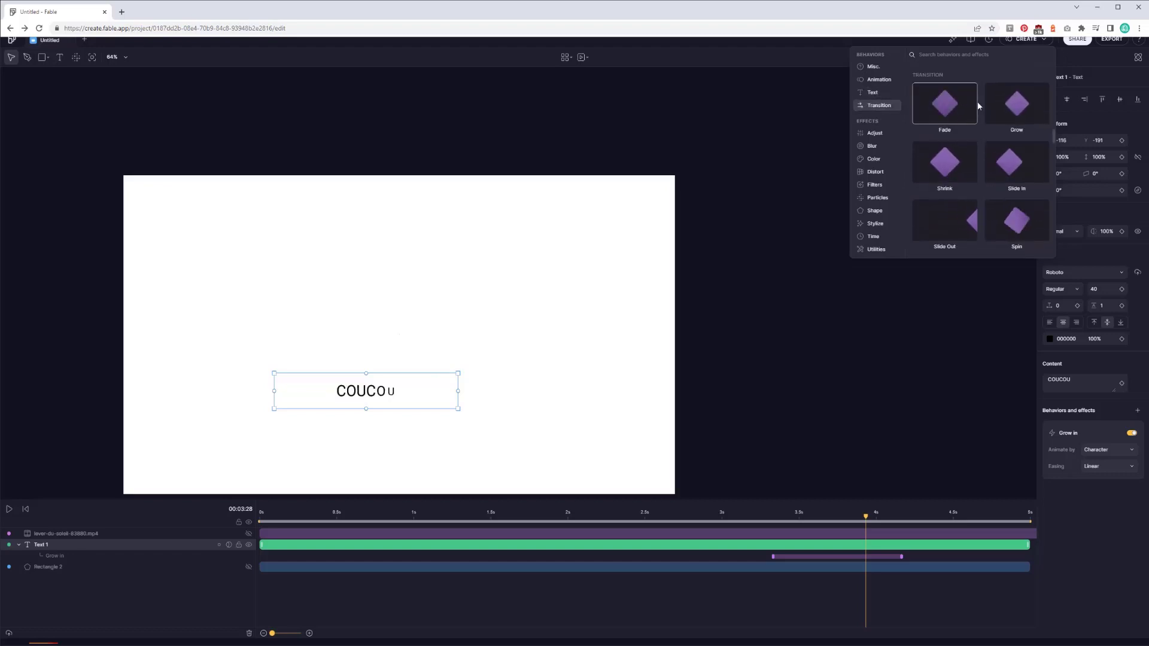
scroll(999, 174, "down", 1)
scroll(1000, 171, "down", 1)
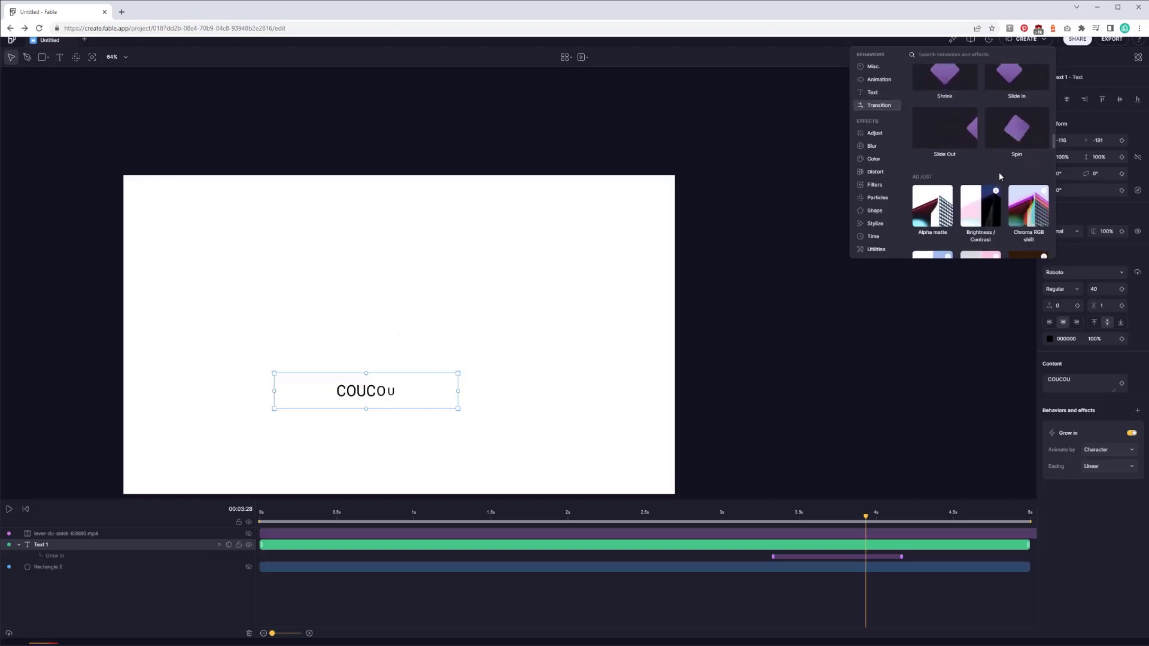
Look through the Adjust, Blur and Color effects, then hide the COUCOU text layer
left_click(874, 132)
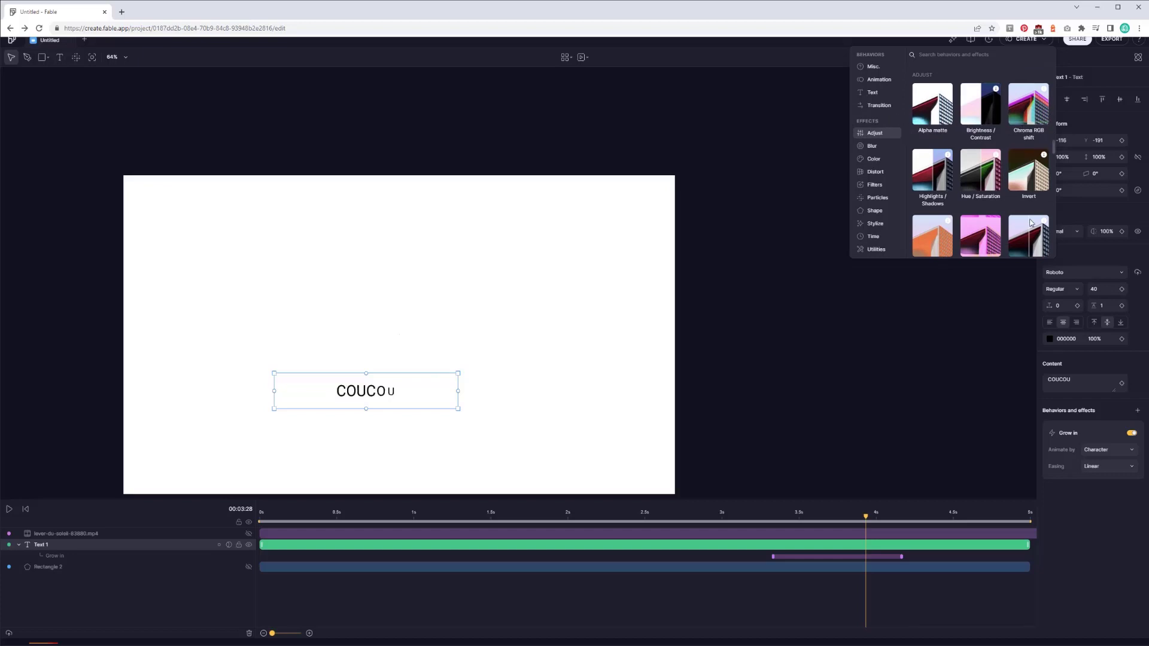
left_click(872, 146)
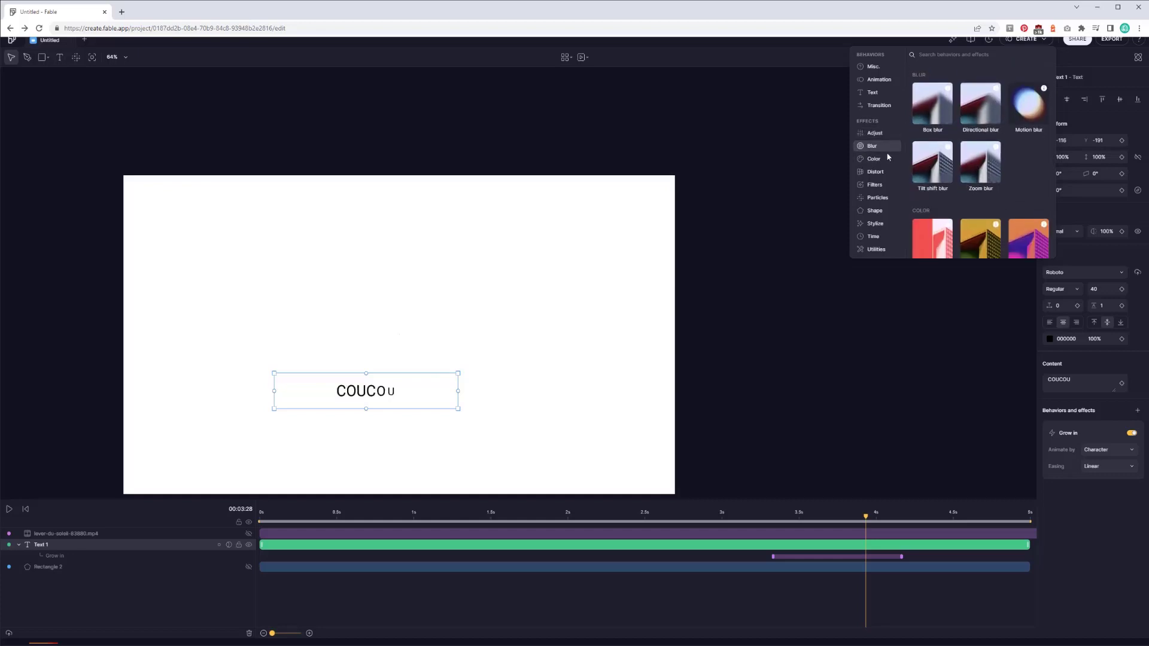
left_click(889, 158)
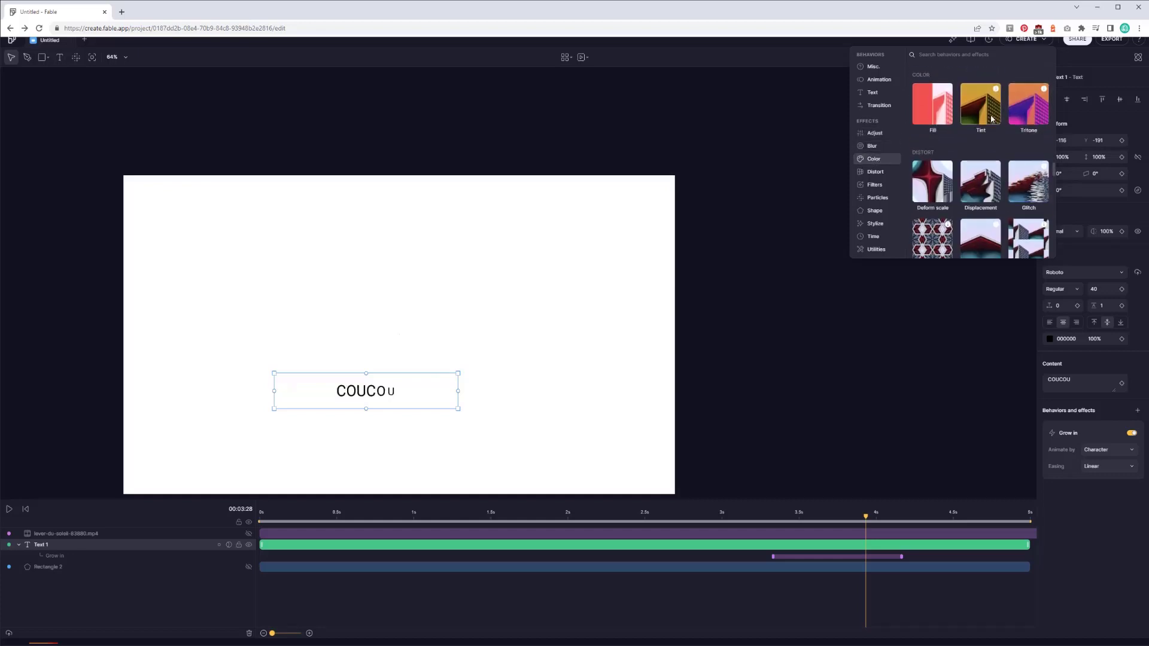
scroll(935, 164, "down", 1)
scroll(935, 165, "down", 1)
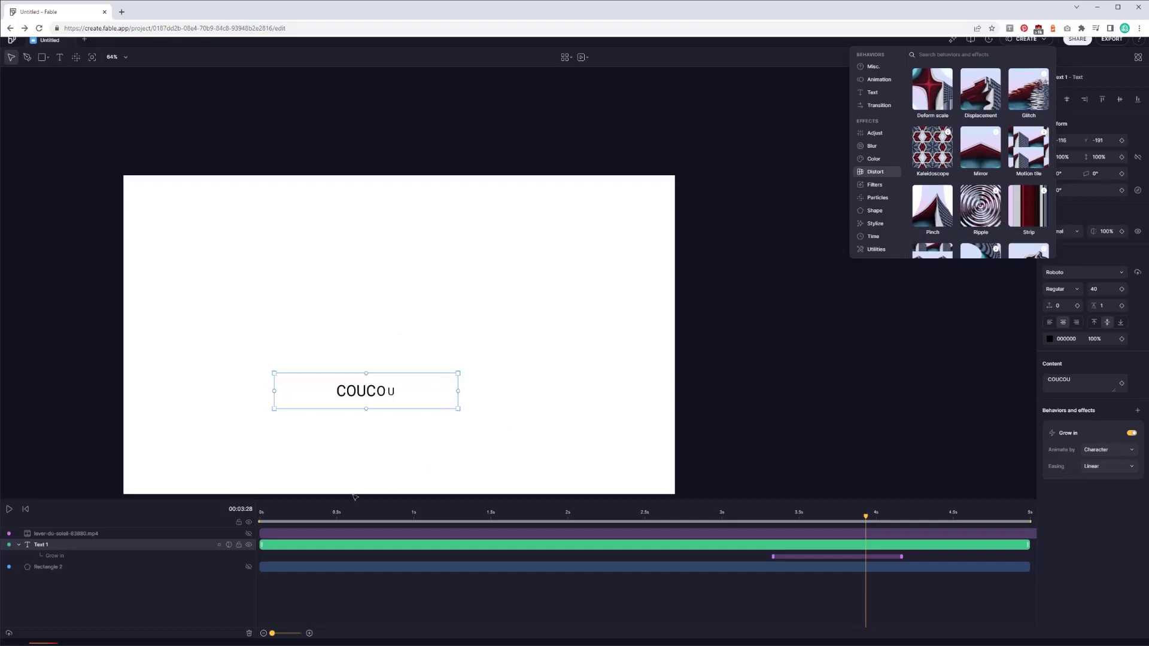
left_click(249, 545)
Show the forest video, shift it left, and add a Mirror effect to it
left_click(249, 533)
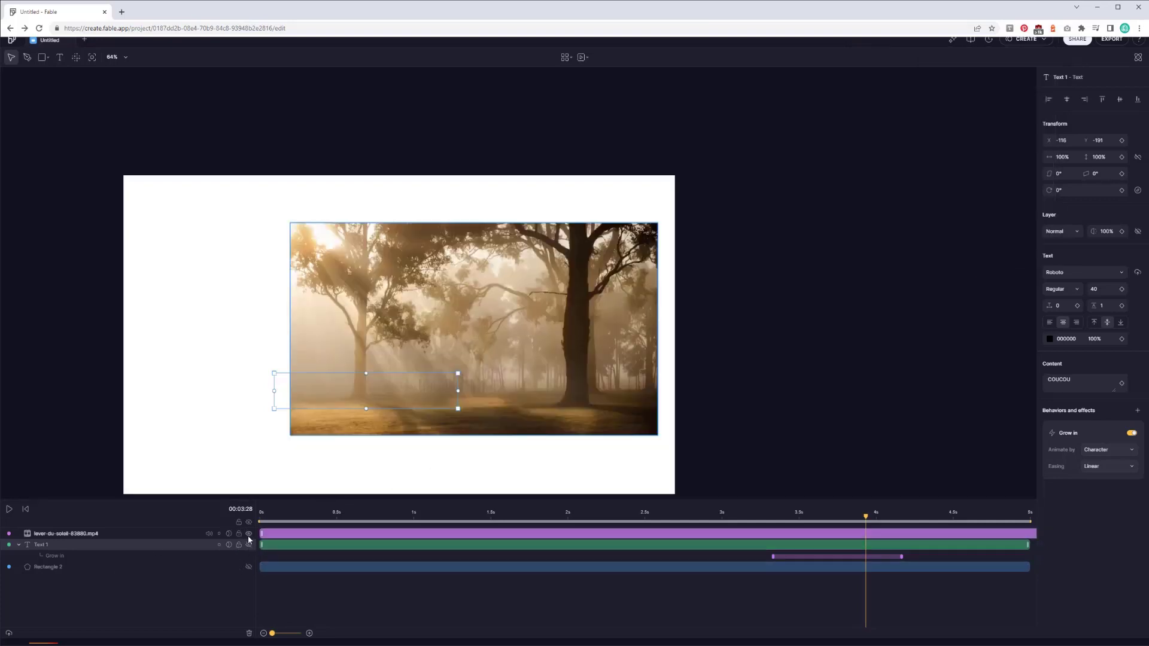
left_click_drag(474, 319, 413, 325)
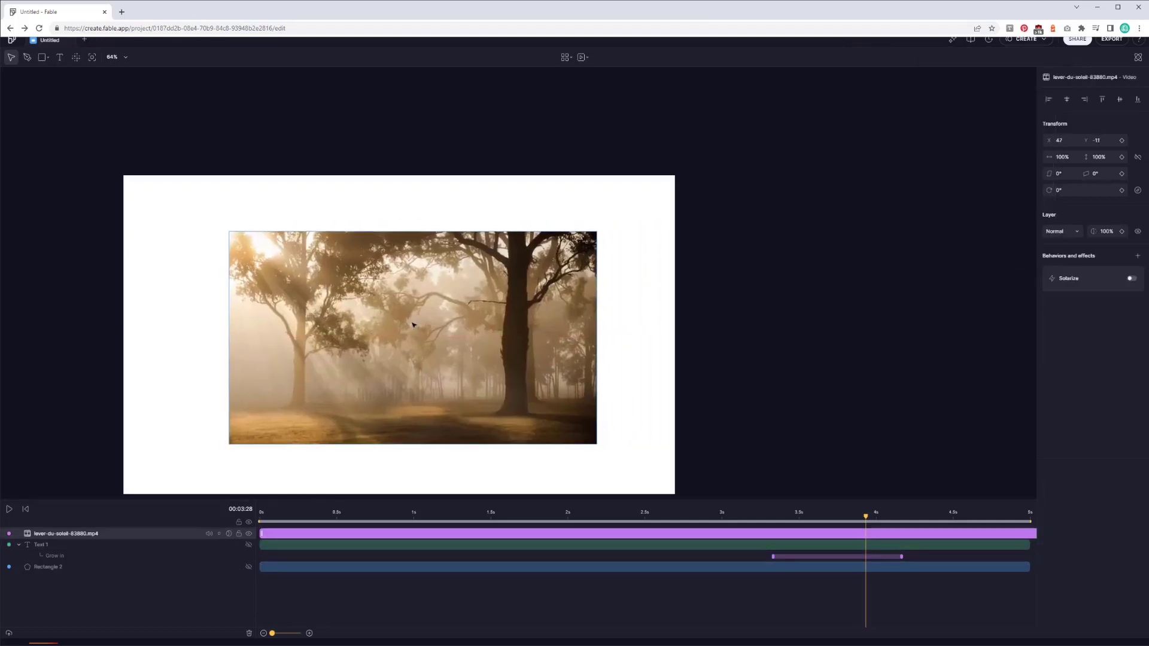
left_click(954, 40)
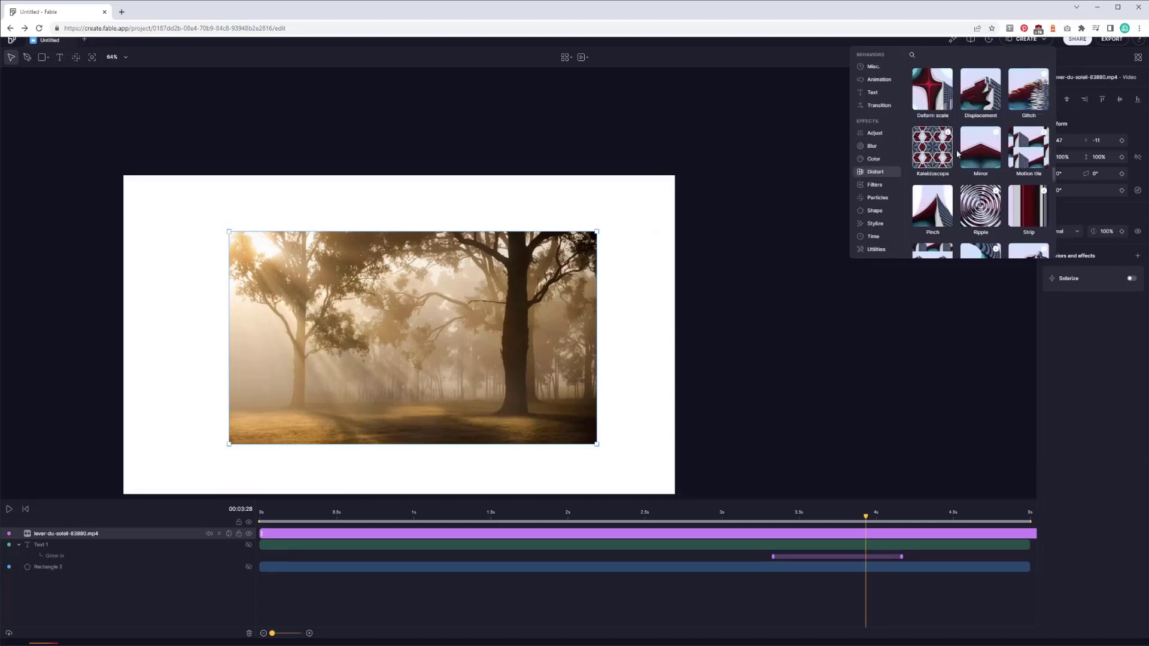
left_click(981, 154)
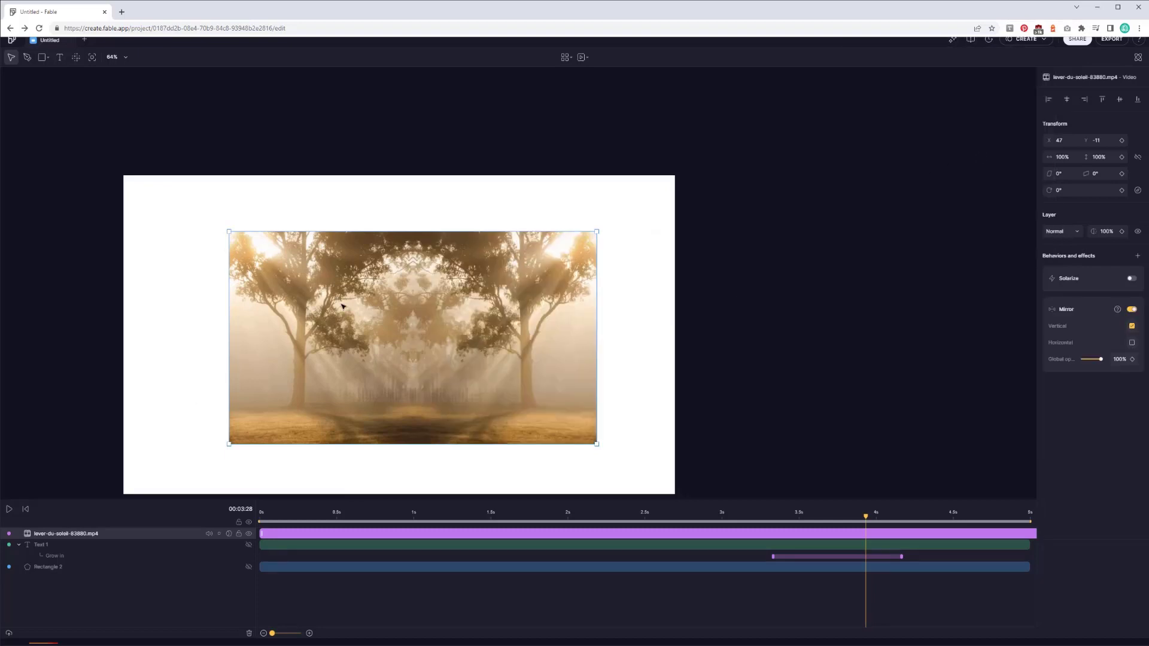
left_click_drag(866, 521, 989, 518)
left_click_drag(598, 519, 846, 518)
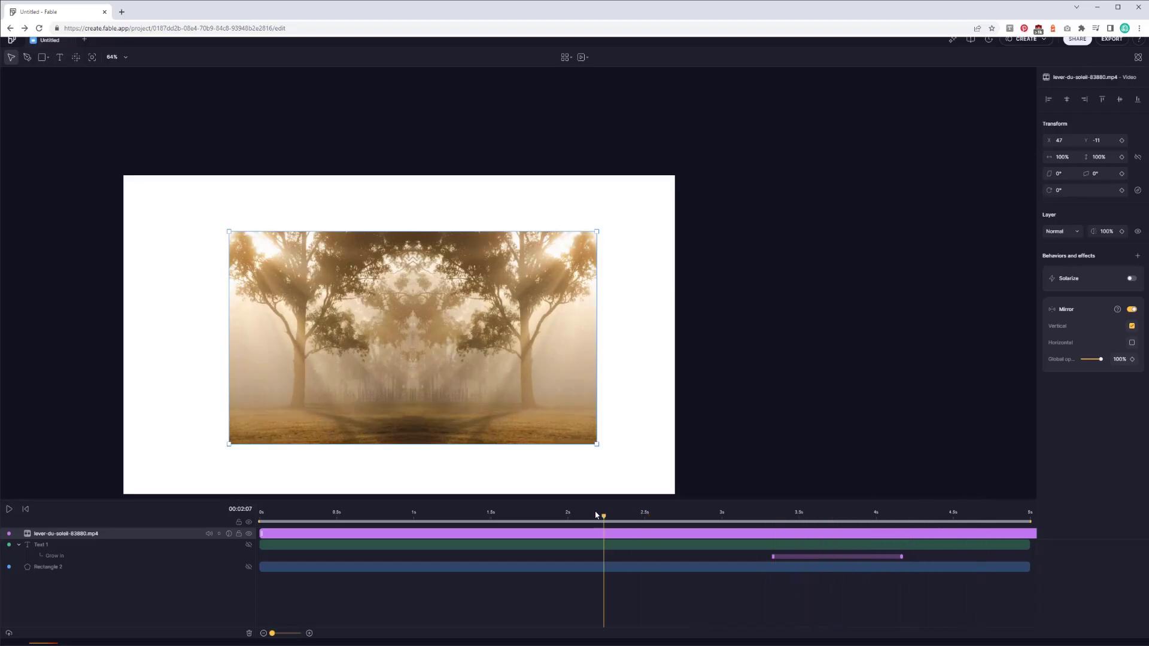
Try the Vertical and Horizontal options, leave Mirror on Vertical, and switch it off
left_click(1132, 326)
left_click(1132, 326)
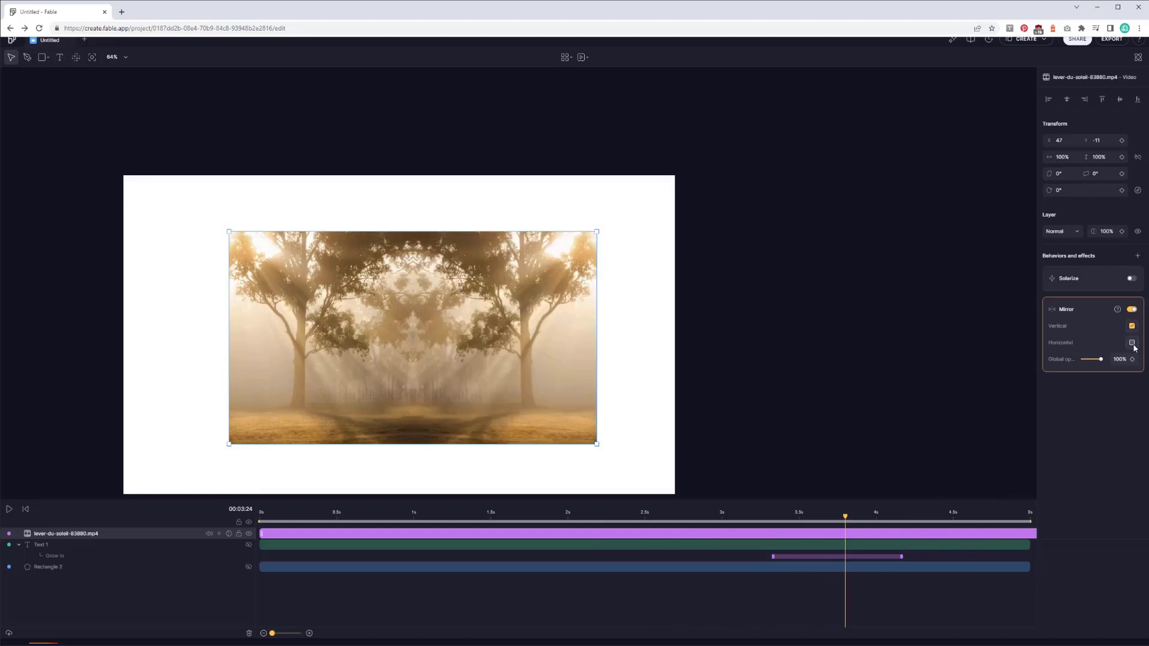
left_click(1132, 343)
left_click(1132, 343)
left_click(1132, 310)
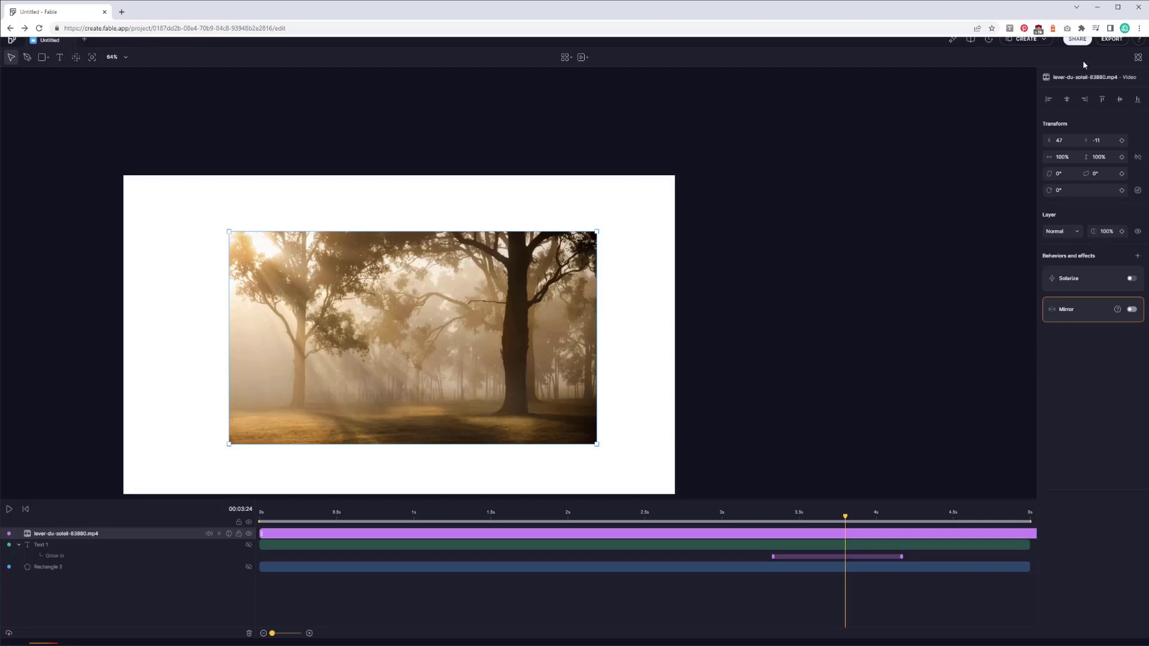
Add the Wave warp effect to the forest video and preview it from about 3.5 seconds
left_click(950, 39)
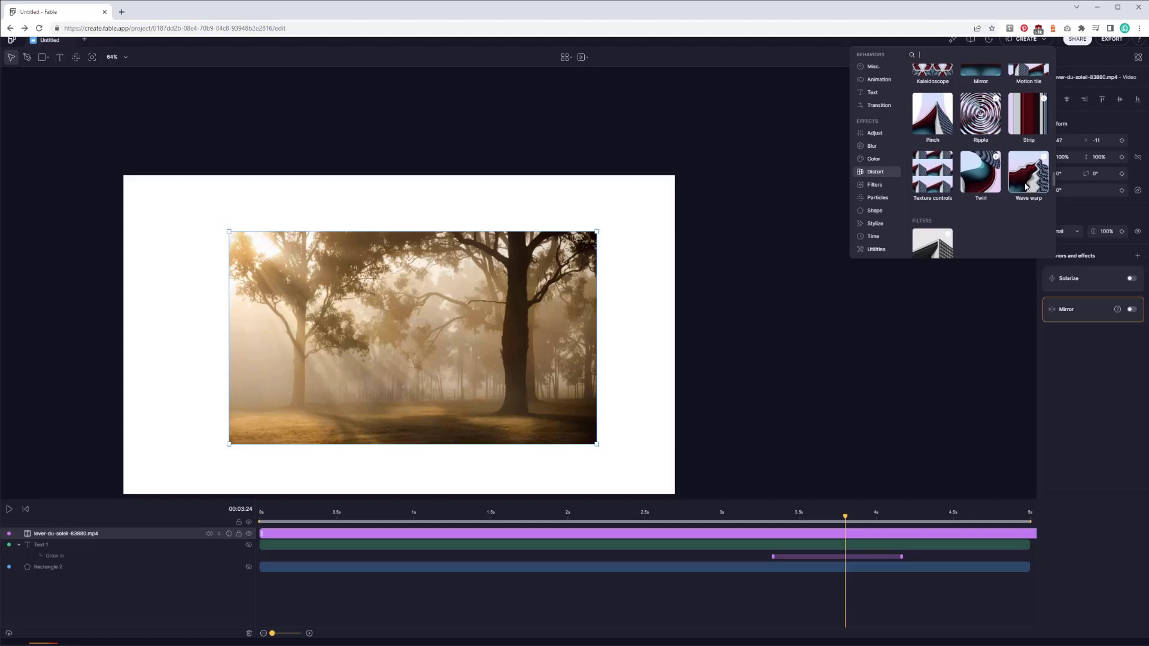
left_click(1029, 182)
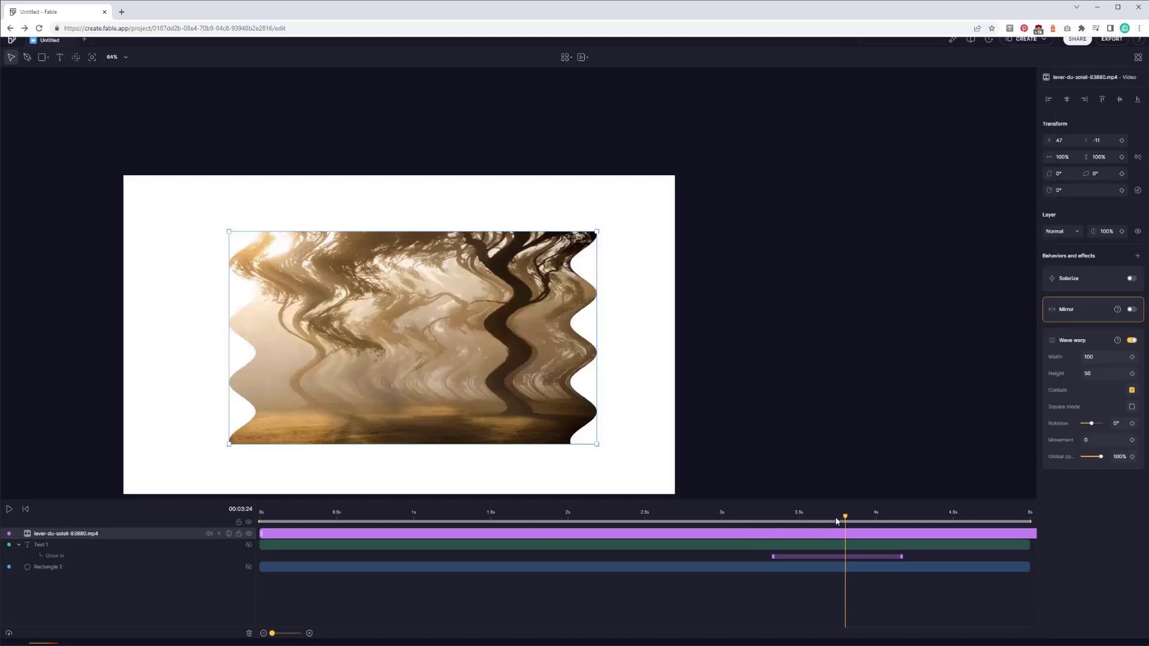
left_click_drag(837, 522, 795, 516)
key("space")
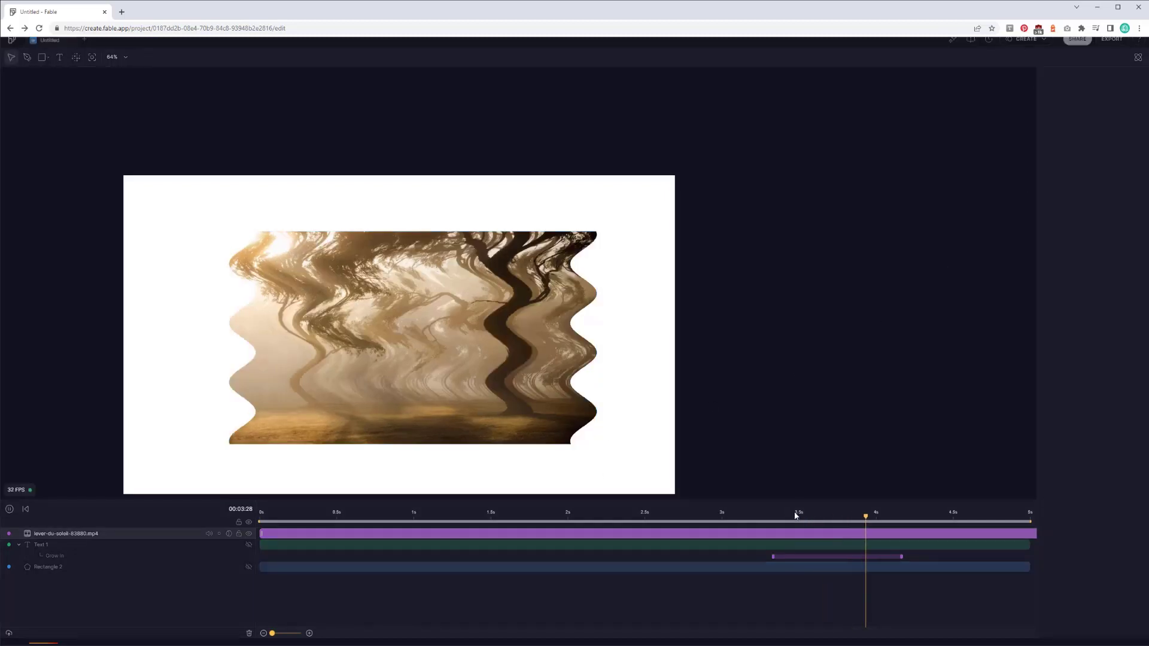
key("space")
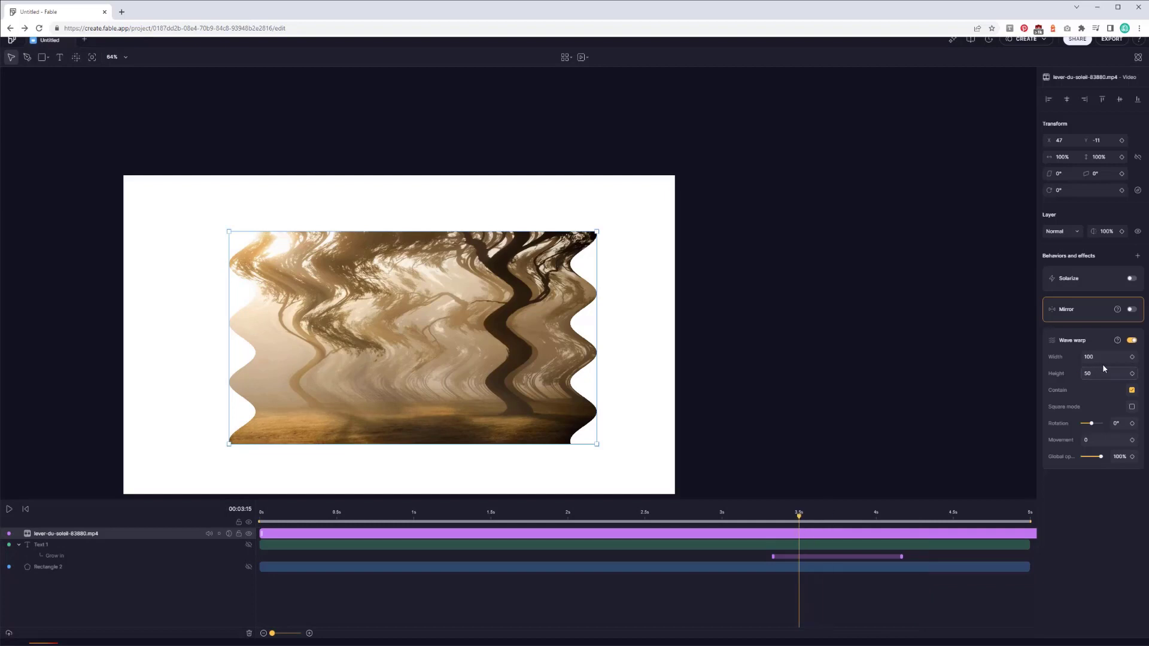
Try larger and smaller Wave warp widths, then switch the Wave warp effect off
left_click(1102, 360)
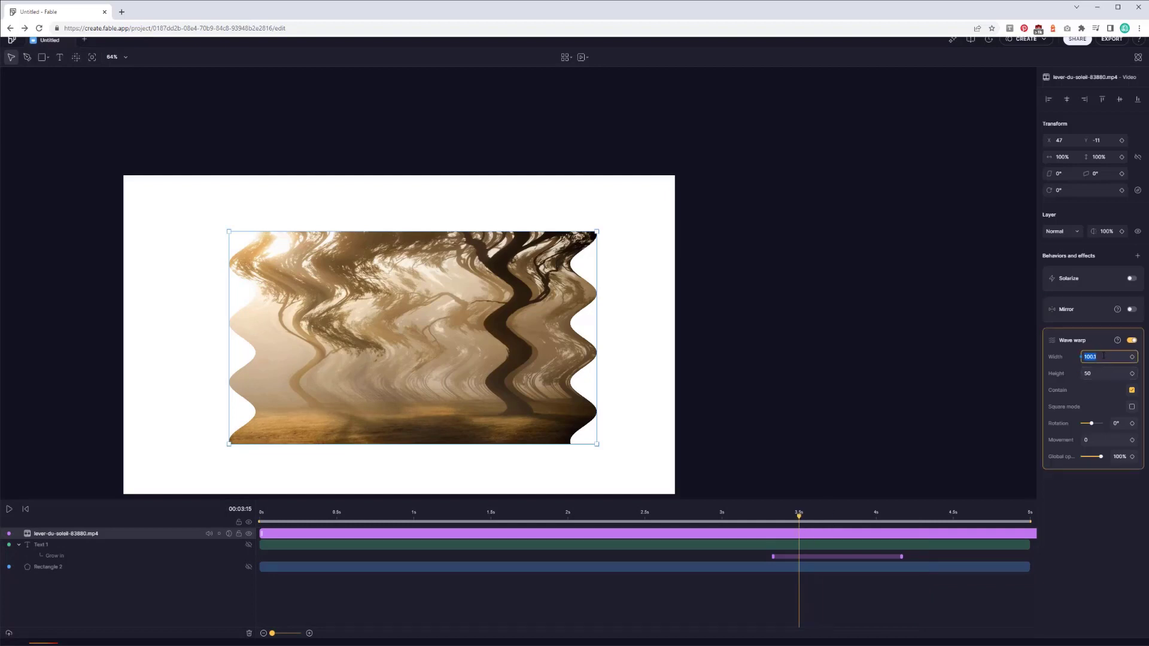
key("Up")
key("Up")
key("Up")
key("Up")
key("Up")
key("Up")
key("Up")
key("Up")
key("Up")
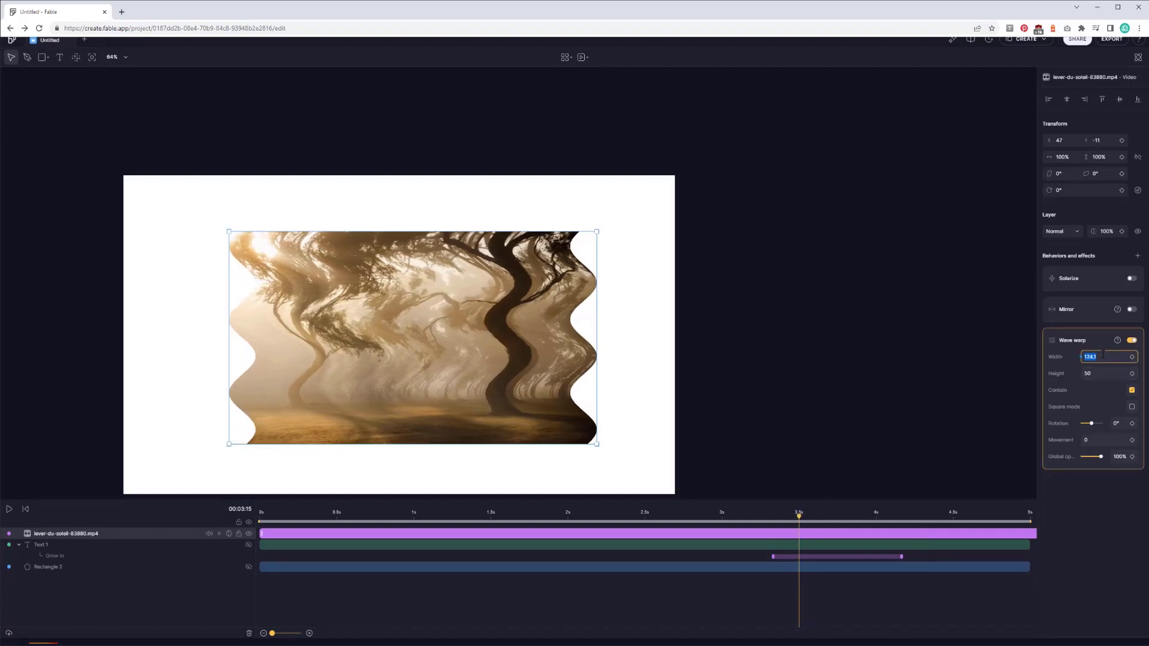
key("Up")
key("Up")
key("Up")
key("Down")
key("Down")
key("Down")
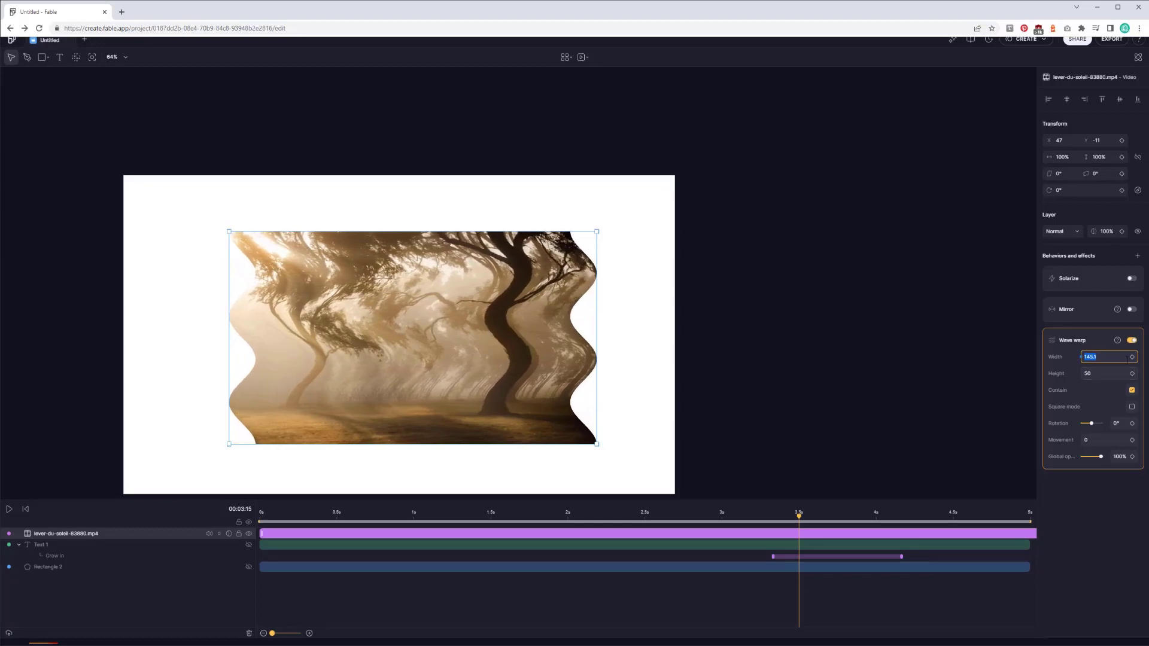
key("Down")
key("Down")
key("Down")
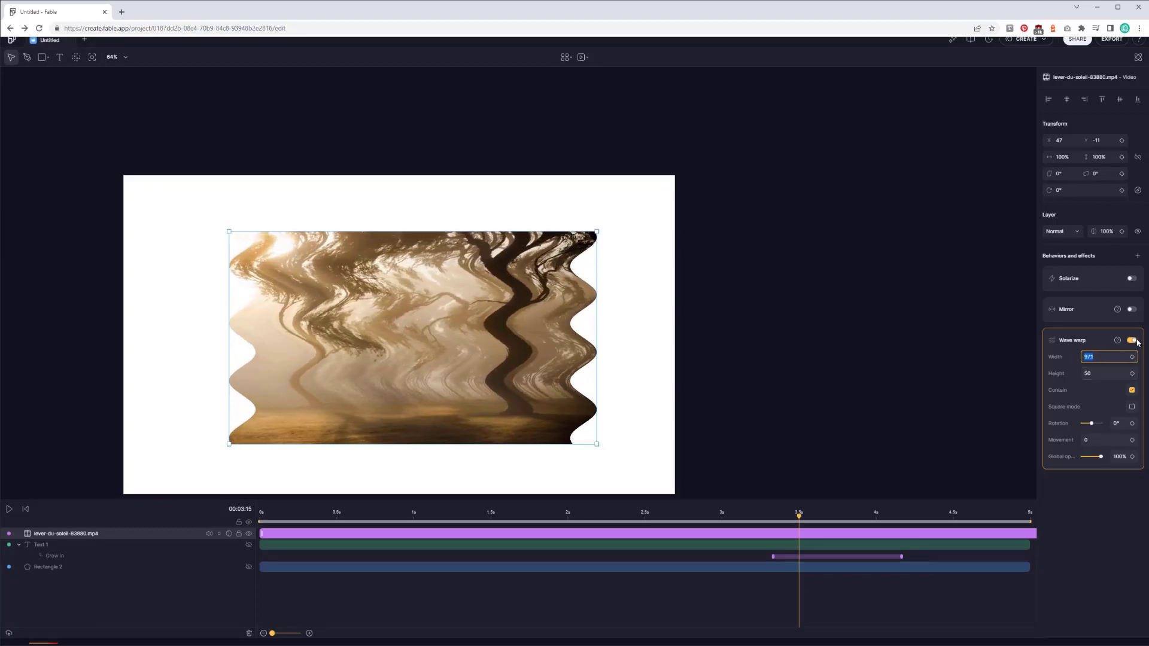
left_click(1132, 340)
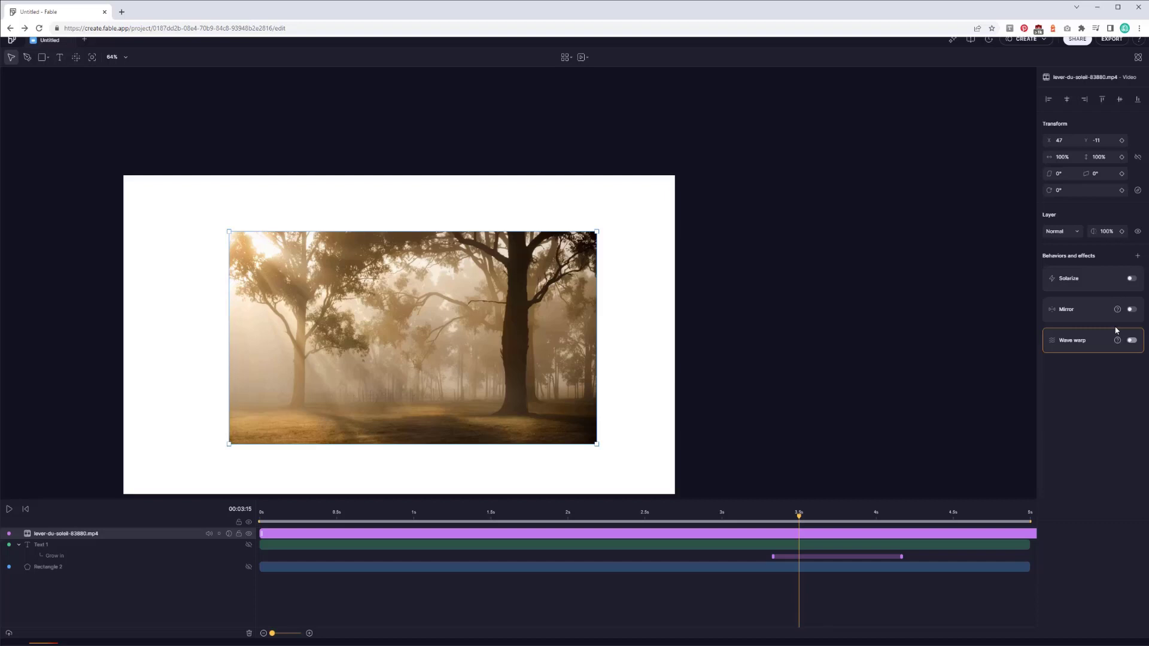
Browse the Filters and Particles effects, then hide the forest video layer to blank the canvas
left_click(958, 41)
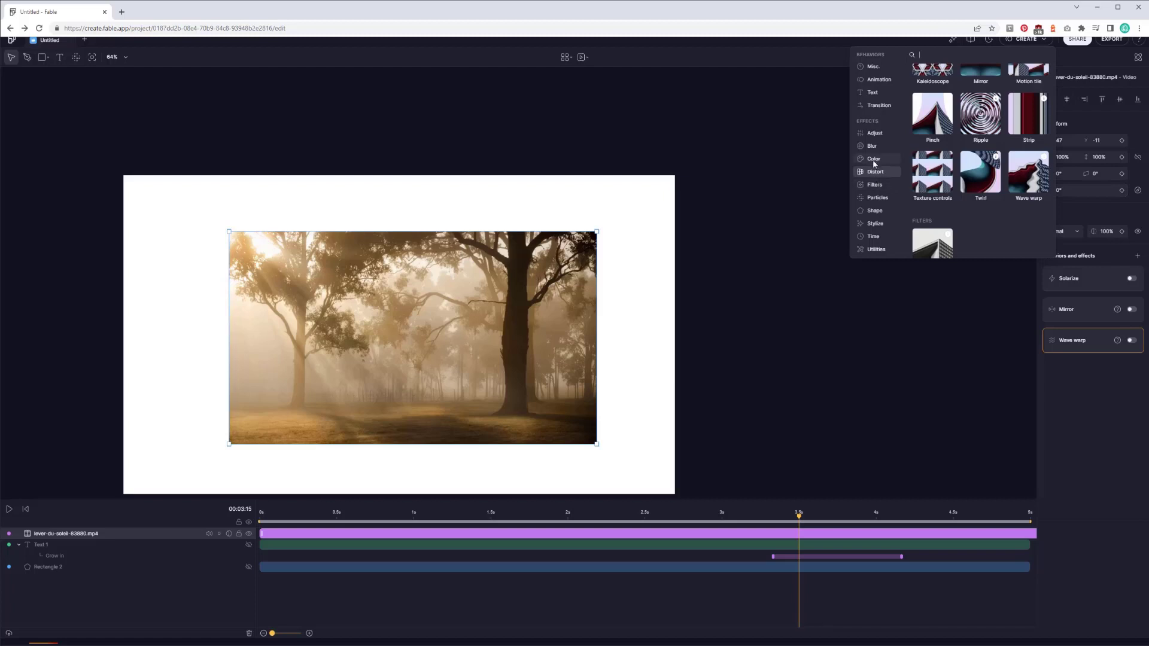
left_click(875, 184)
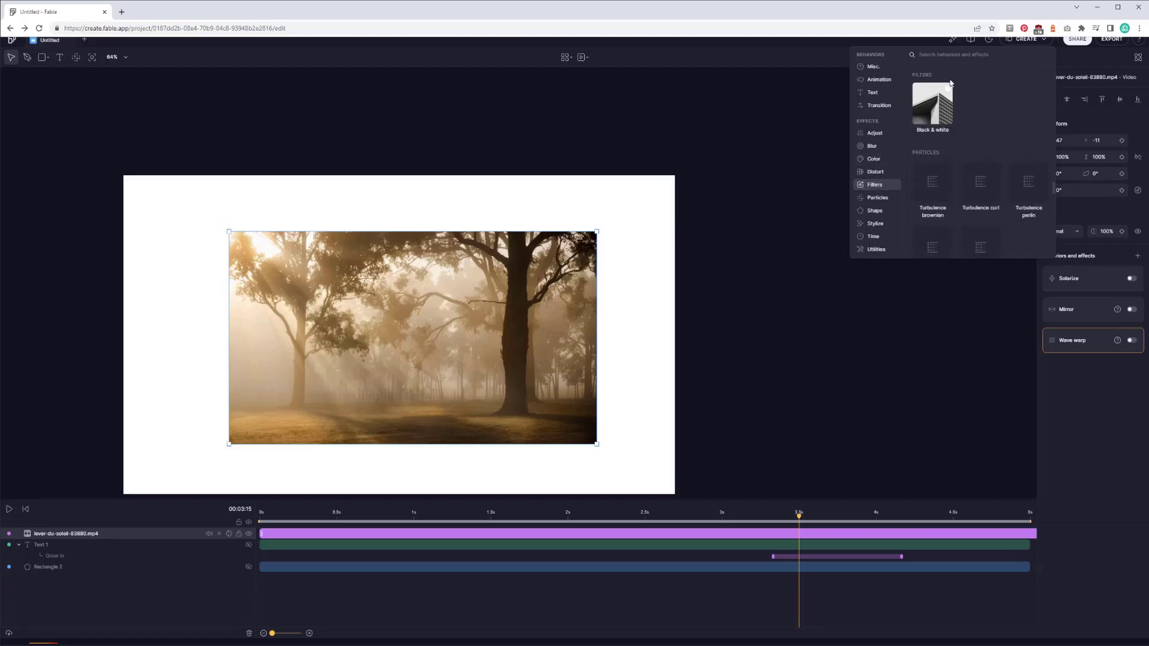
left_click(878, 197)
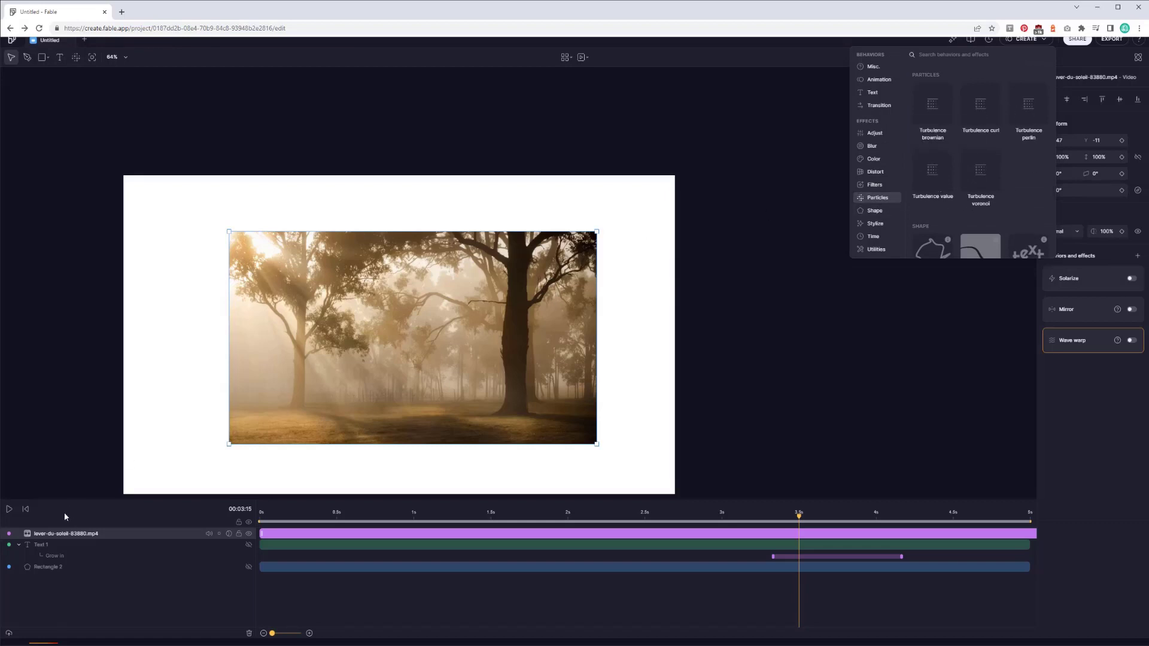
left_click(249, 535)
left_click(249, 534)
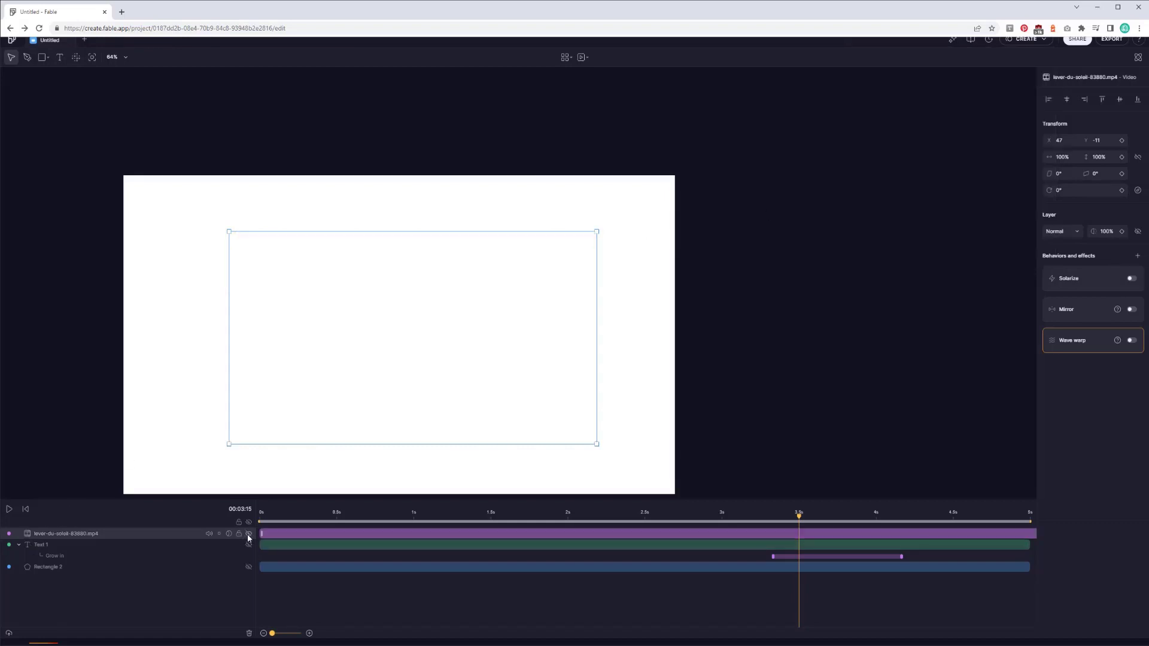
Add a magenta particles layer and move the playhead back to about 2.4 seconds
left_click(75, 57)
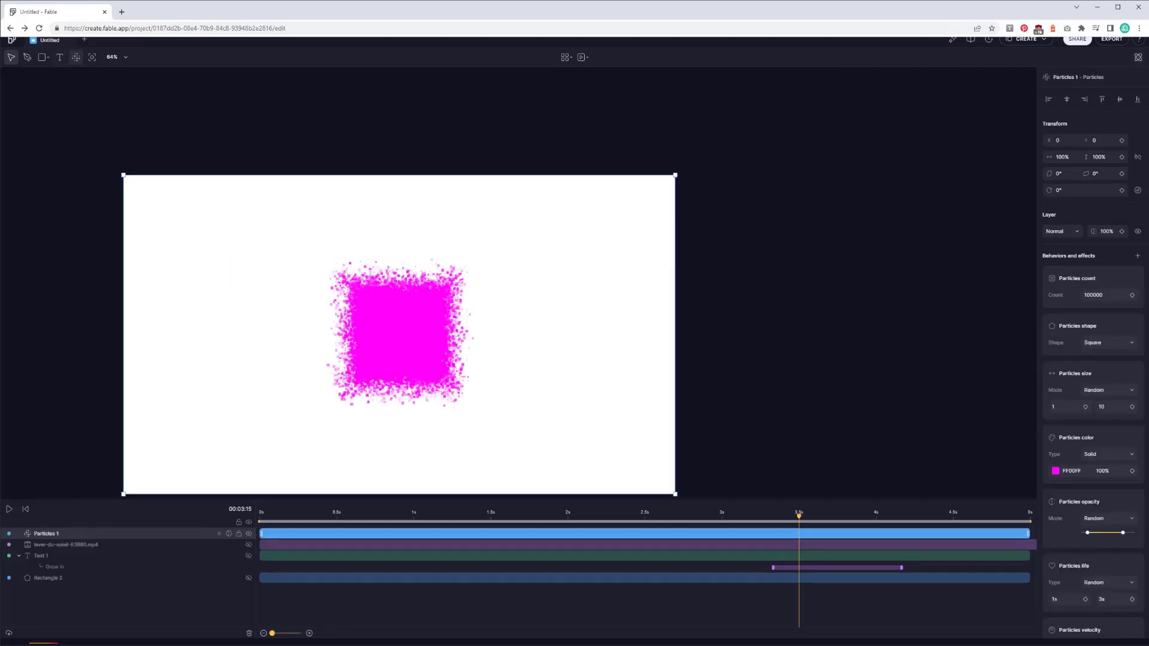
left_click(952, 41)
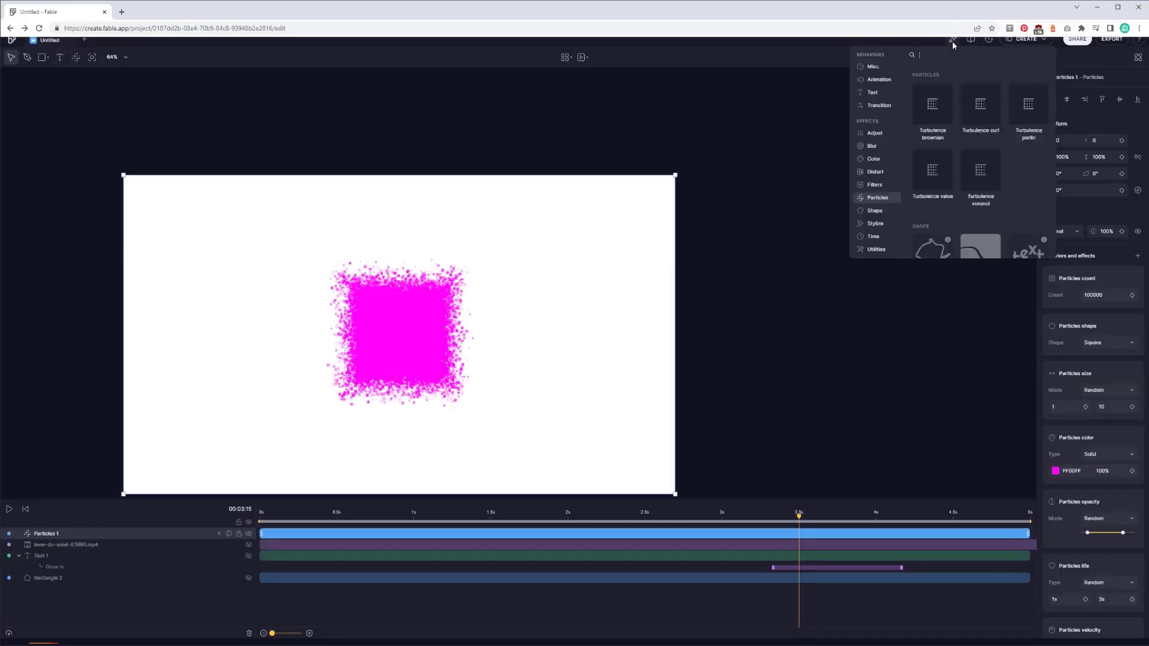
left_click(929, 179)
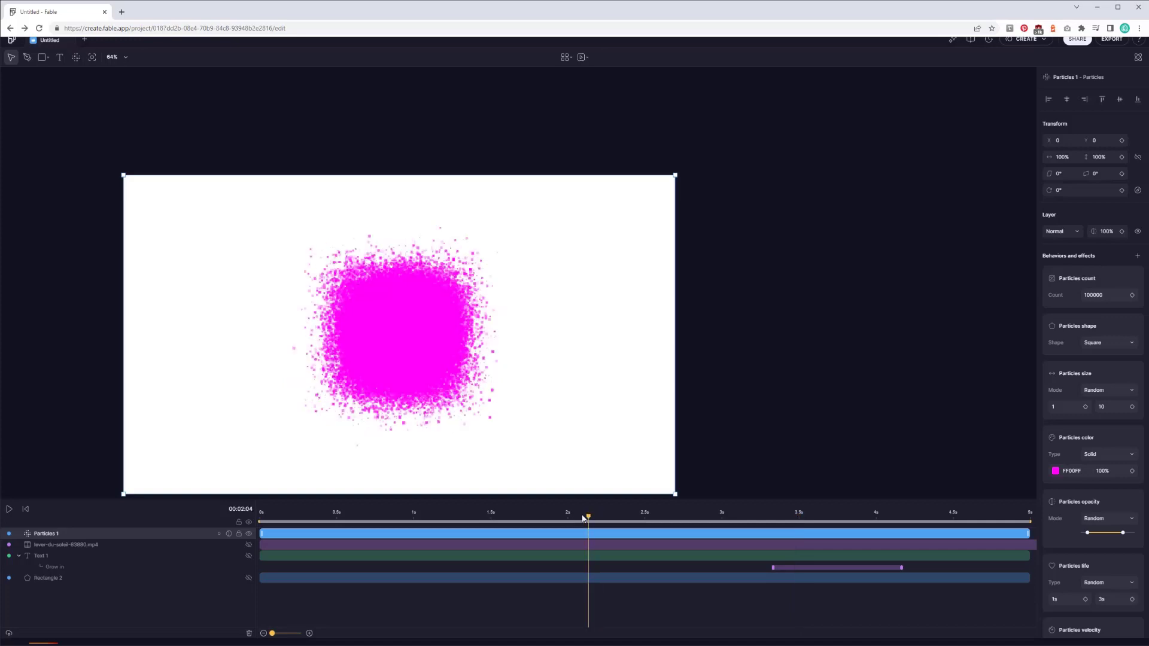
left_click_drag(570, 522, 624, 520)
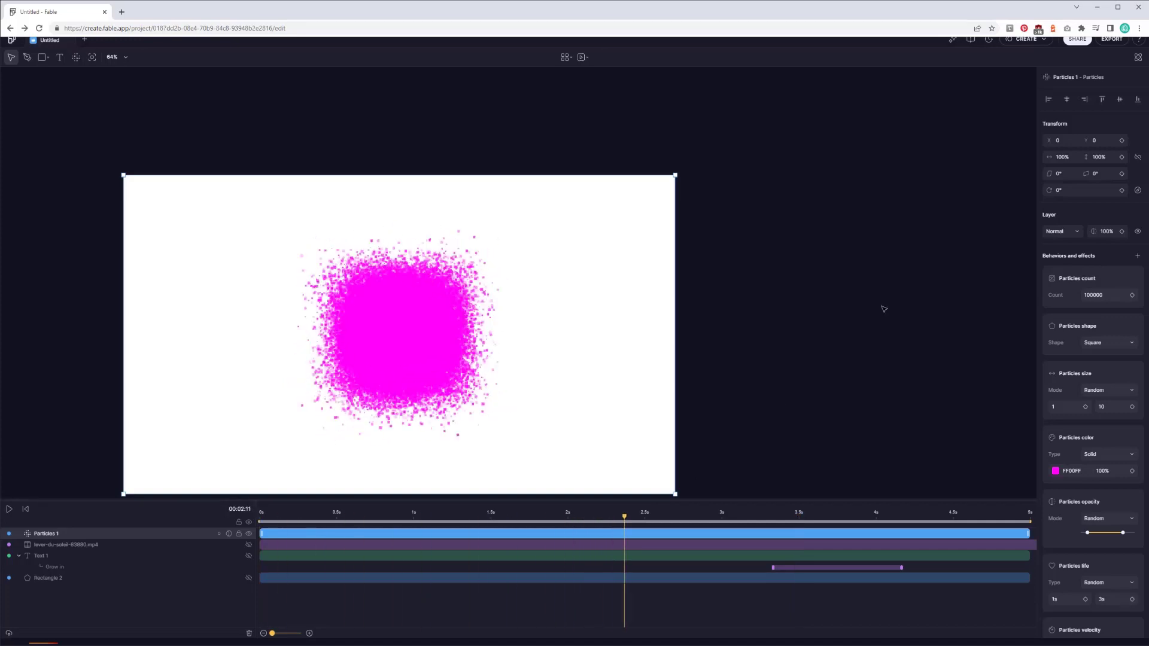
Scroll the effects library from the turbulence particle effects down to Stylize
left_click(953, 39)
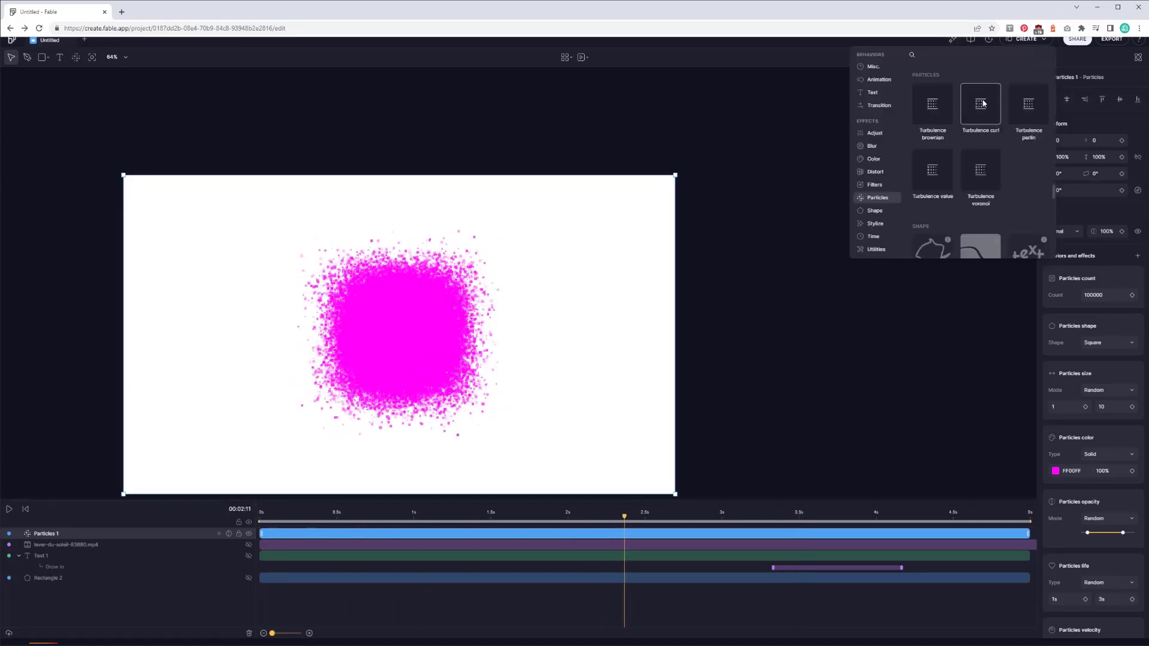
scroll(961, 149, "down", 3)
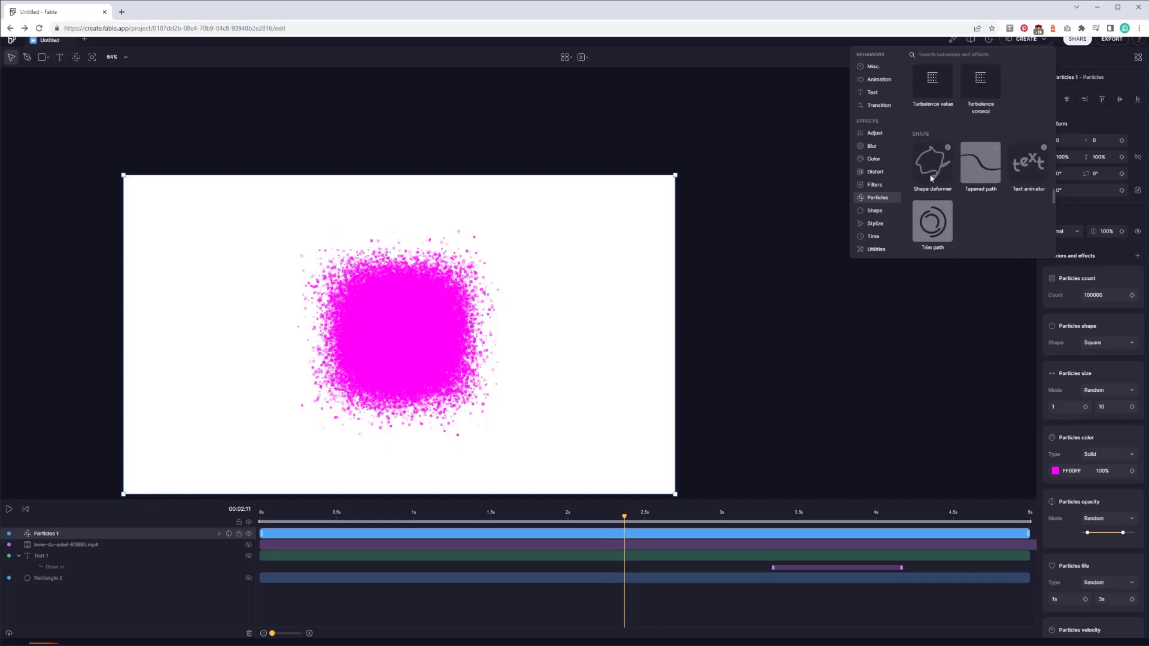
scroll(911, 204, "down", 1)
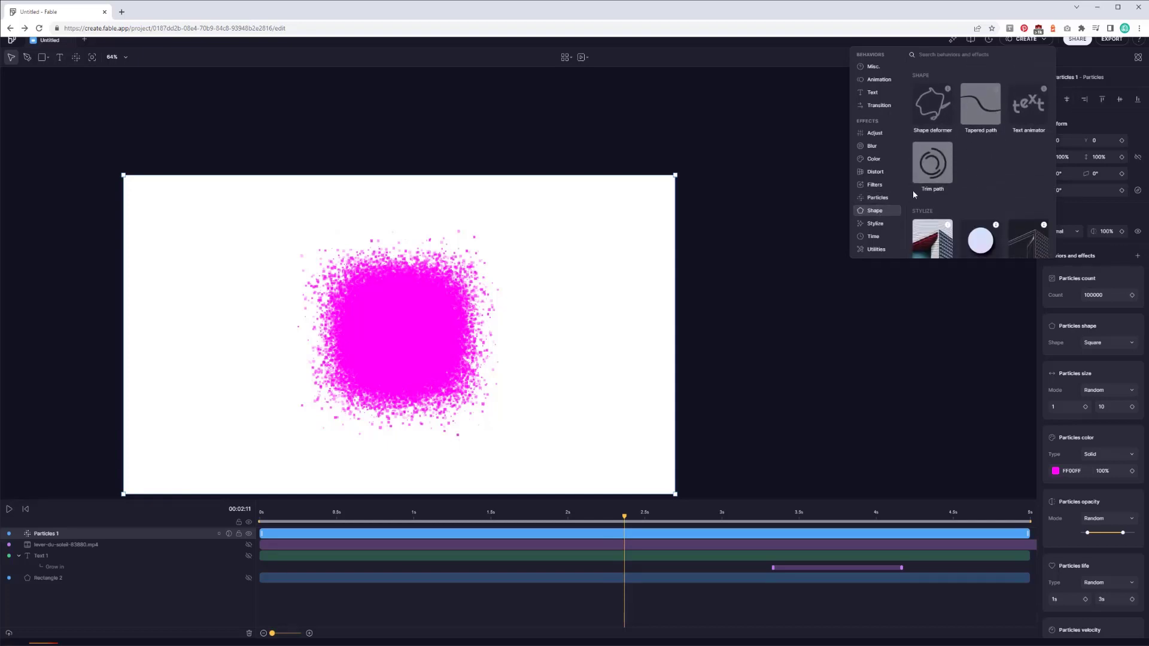
scroll(951, 176, "down", 2)
scroll(954, 173, "down", 1)
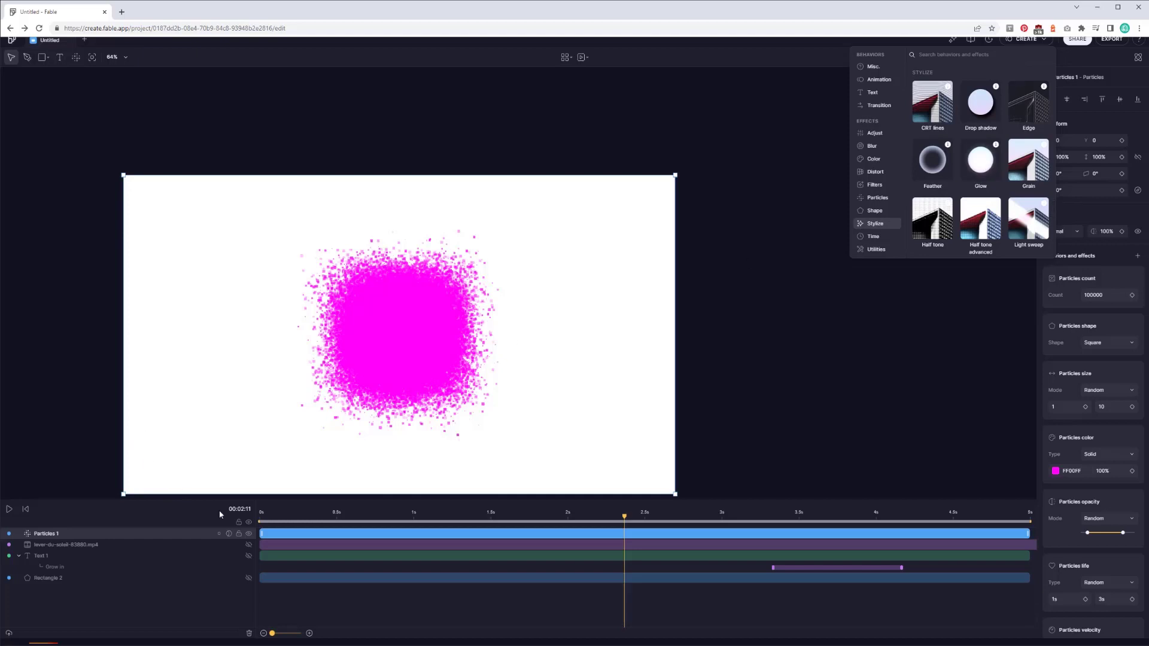
Hide Particles 1, unhide Rectangle 2, move to about 2.9 seconds, and select Rectangle 2
left_click(249, 533)
left_click(249, 579)
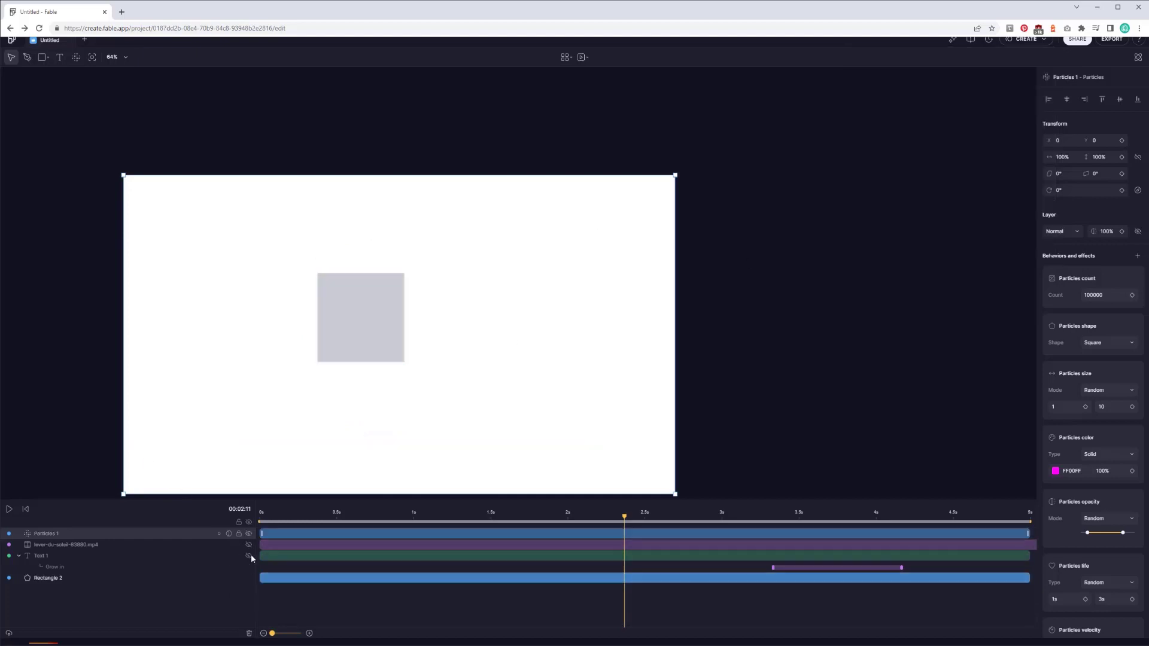
left_click(952, 40)
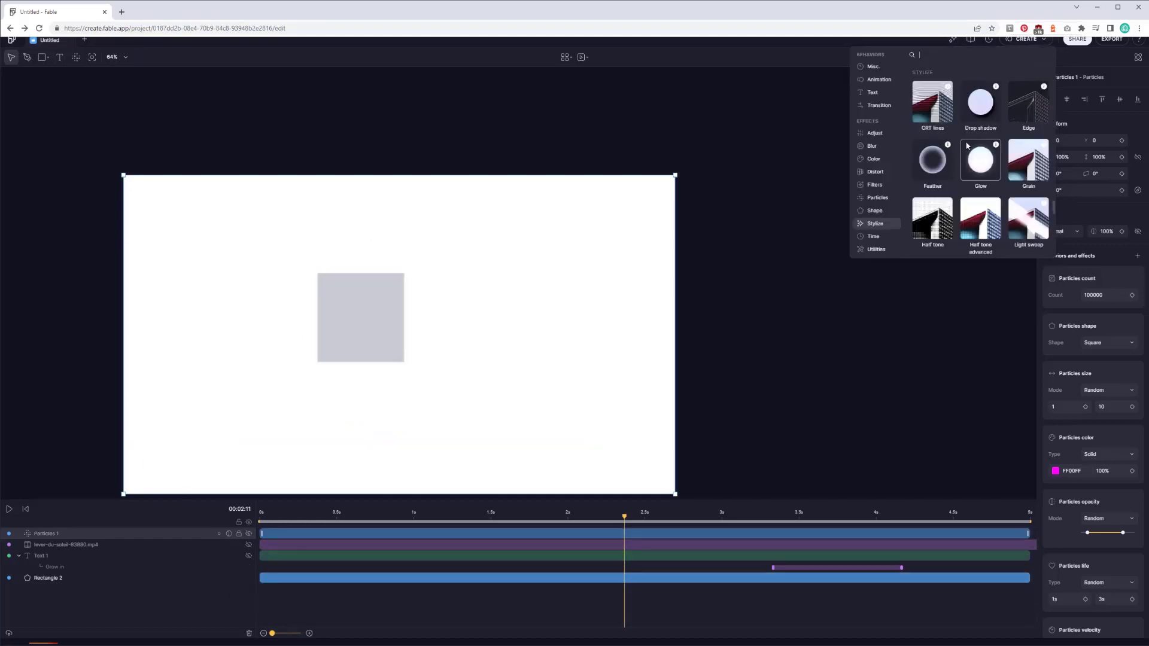
left_click(816, 189)
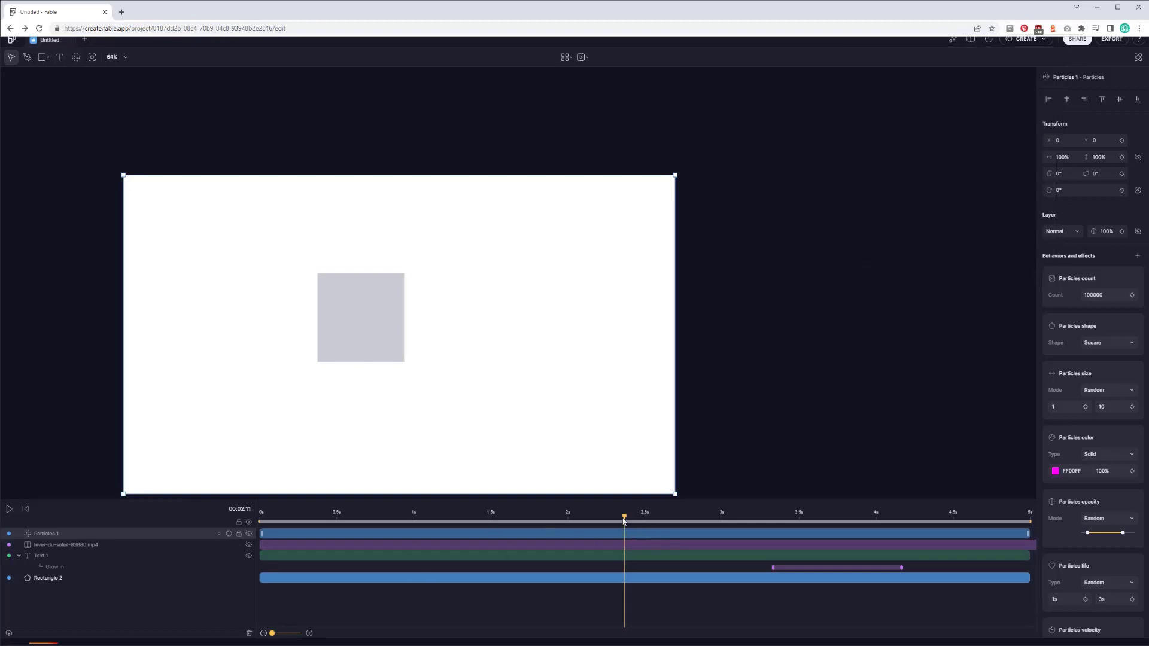
left_click_drag(623, 519, 697, 518)
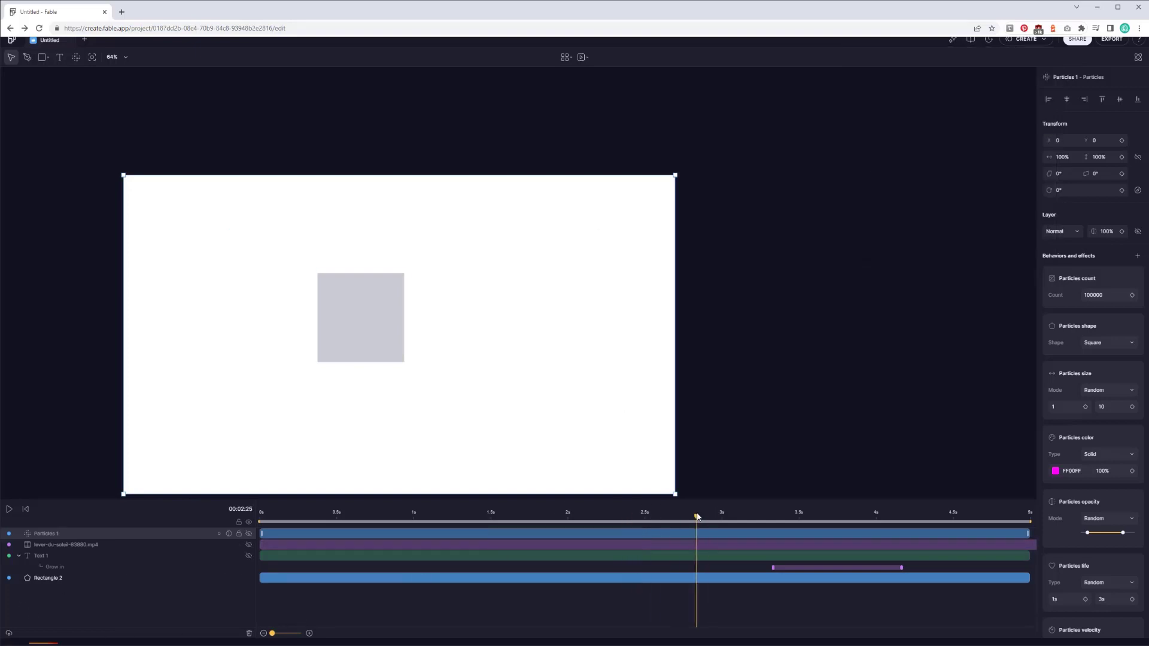
left_click(42, 558)
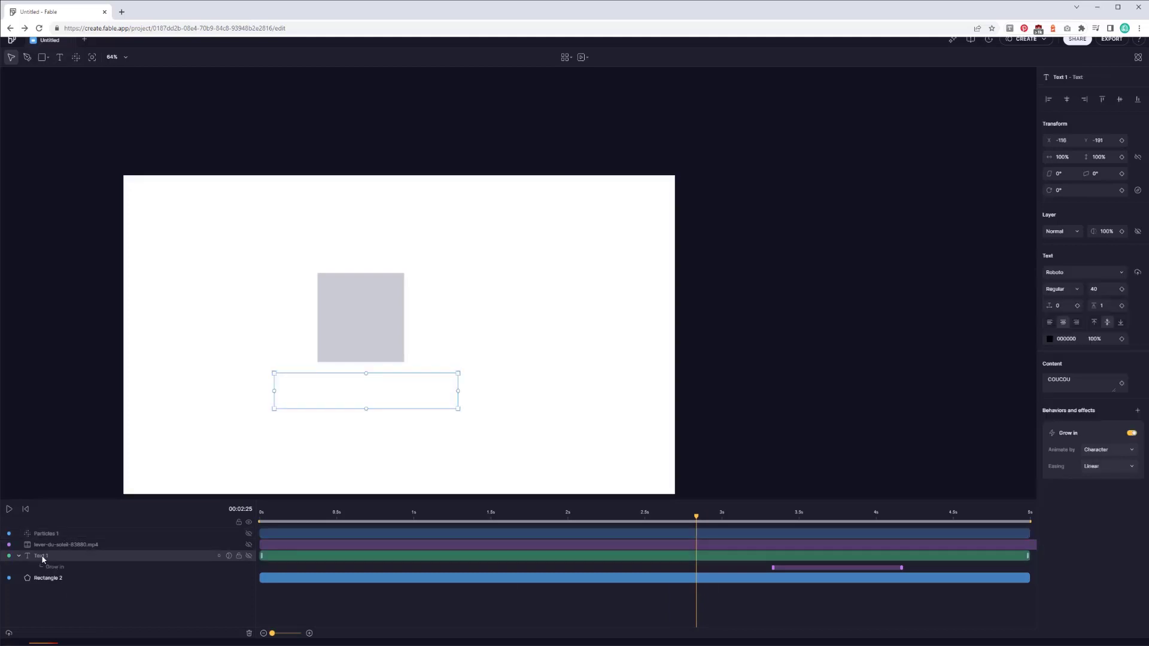
left_click(27, 579)
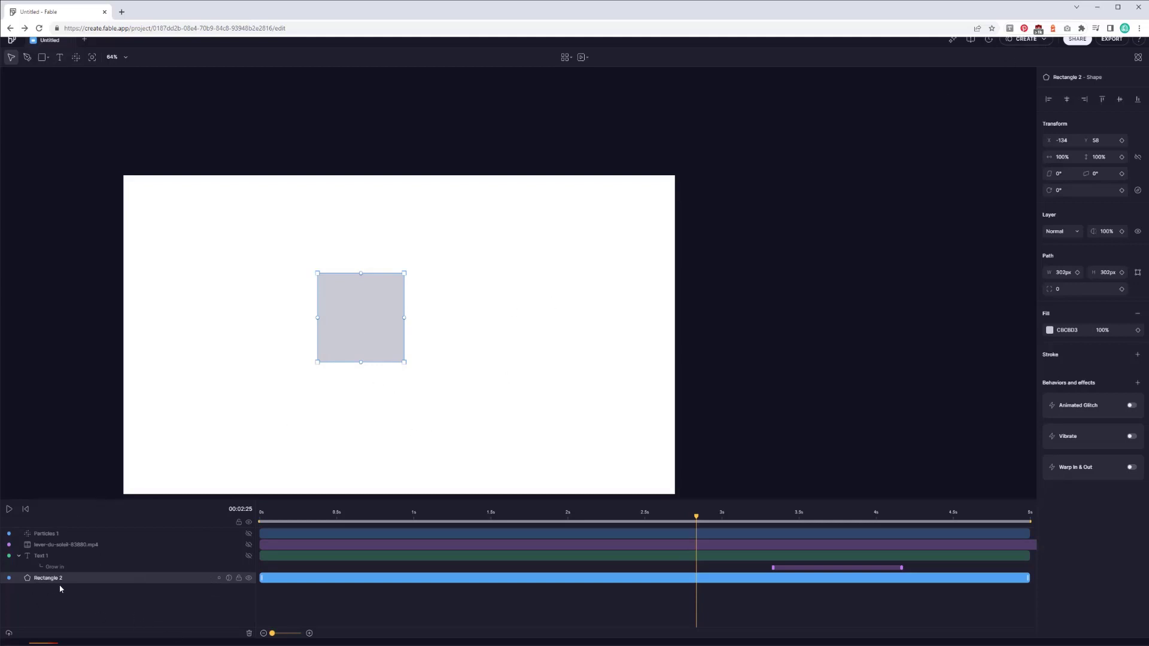
left_click(952, 41)
mouse_move(996, 146)
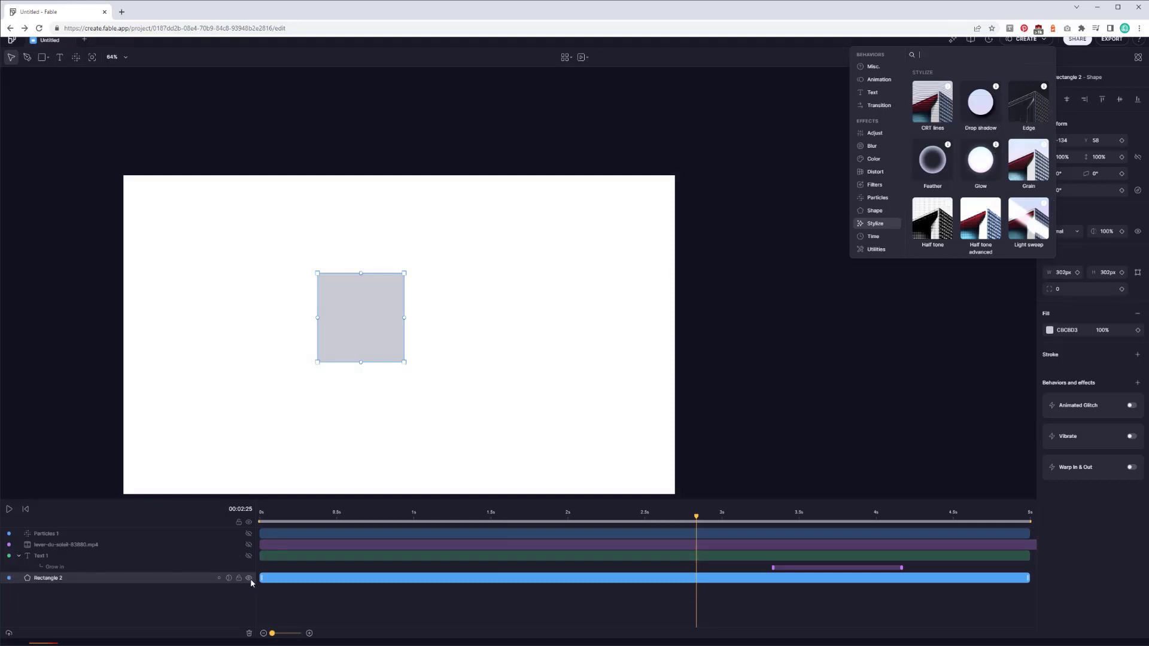
scroll(998, 158, "down", 1)
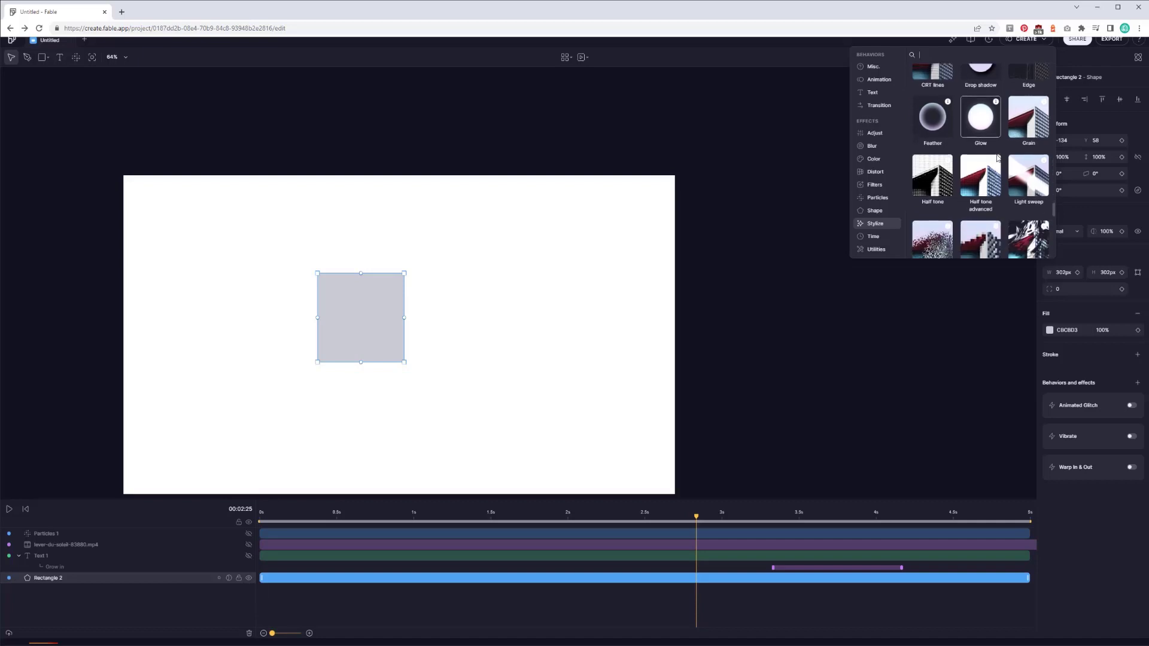
scroll(998, 158, "down", 3)
scroll(1006, 144, "down", 2)
scroll(1018, 119, "up", 3)
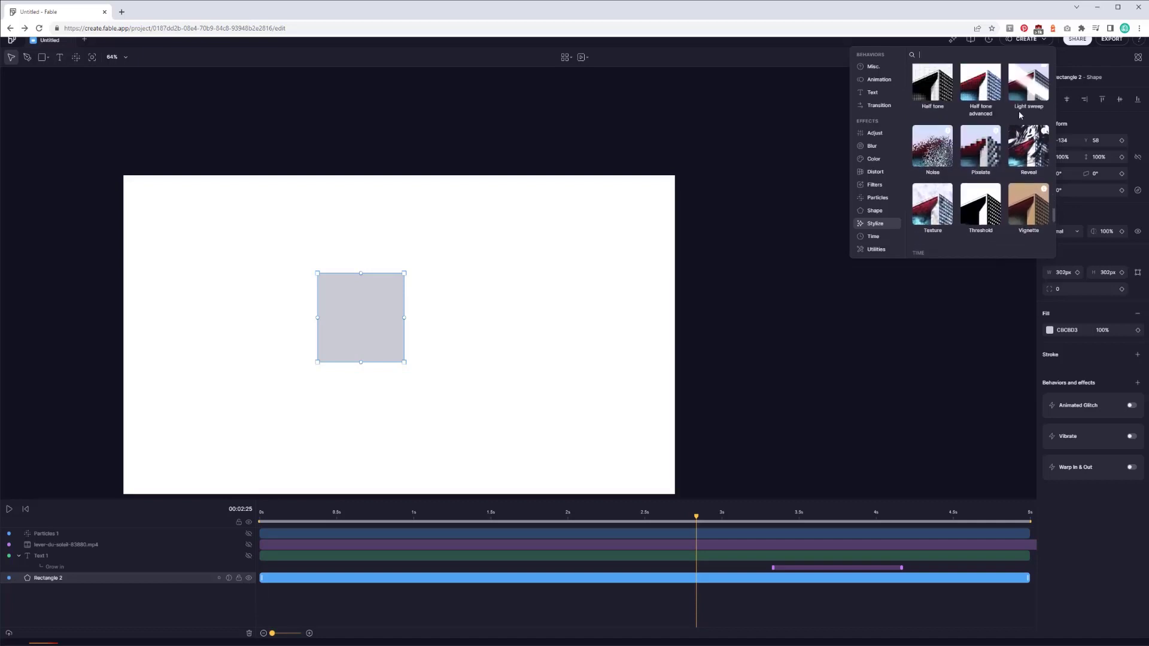
scroll(982, 137, "down", 3)
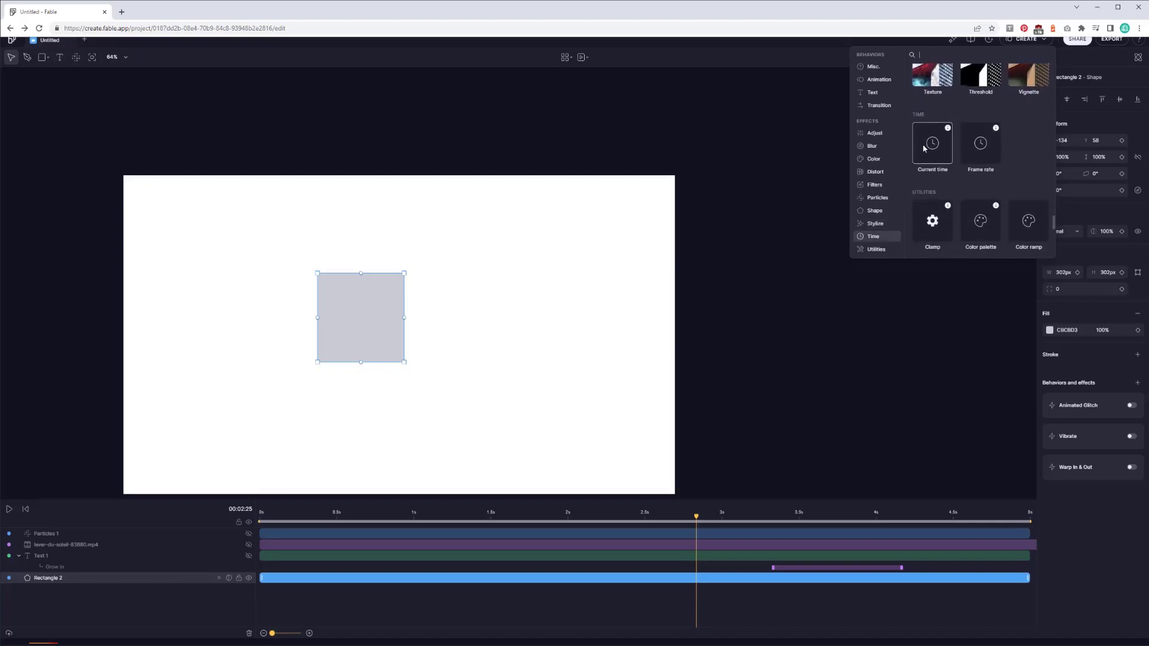
scroll(962, 120, "down", 3)
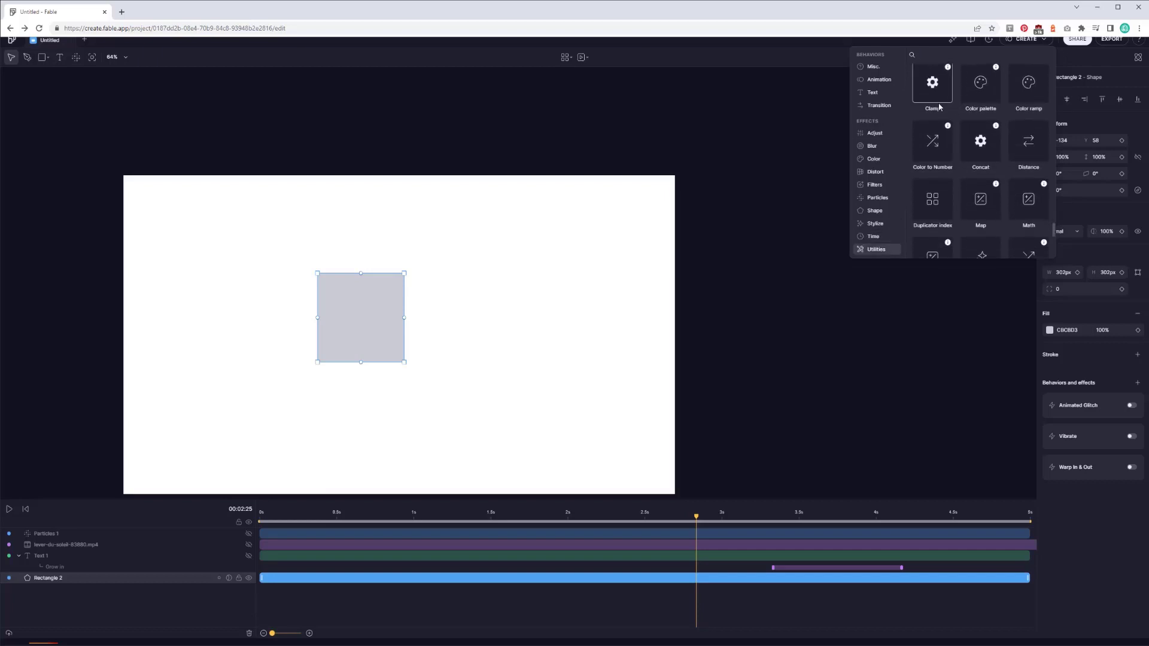
scroll(934, 144, "down", 2)
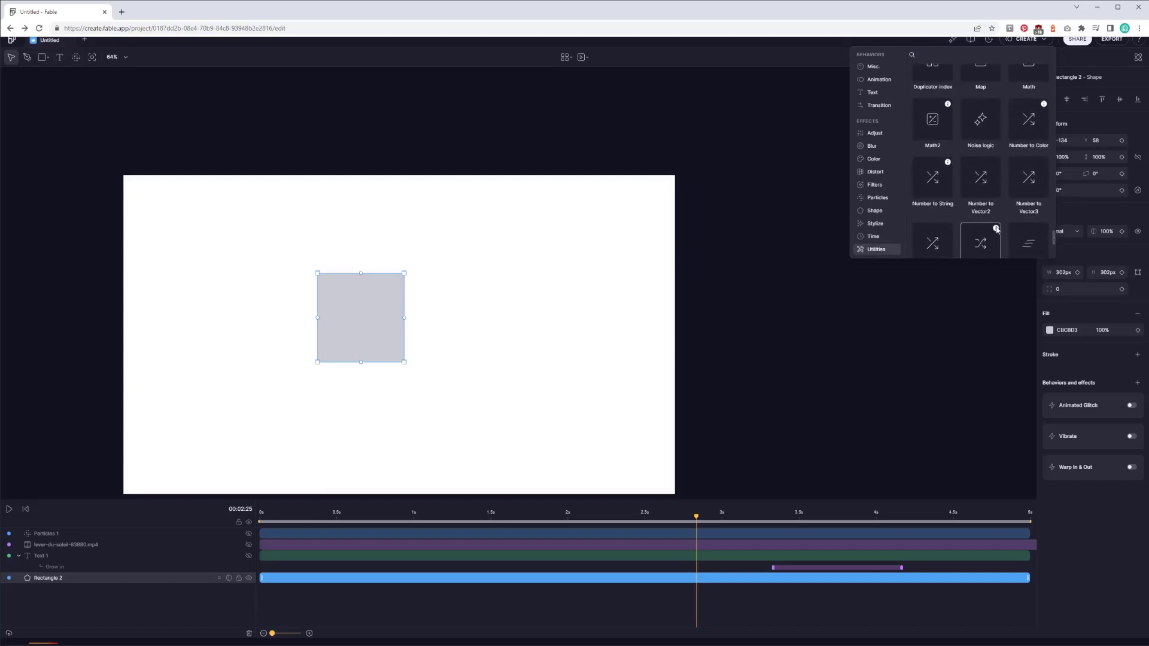
scroll(1032, 192, "down", 2)
scroll(1030, 185, "down", 1)
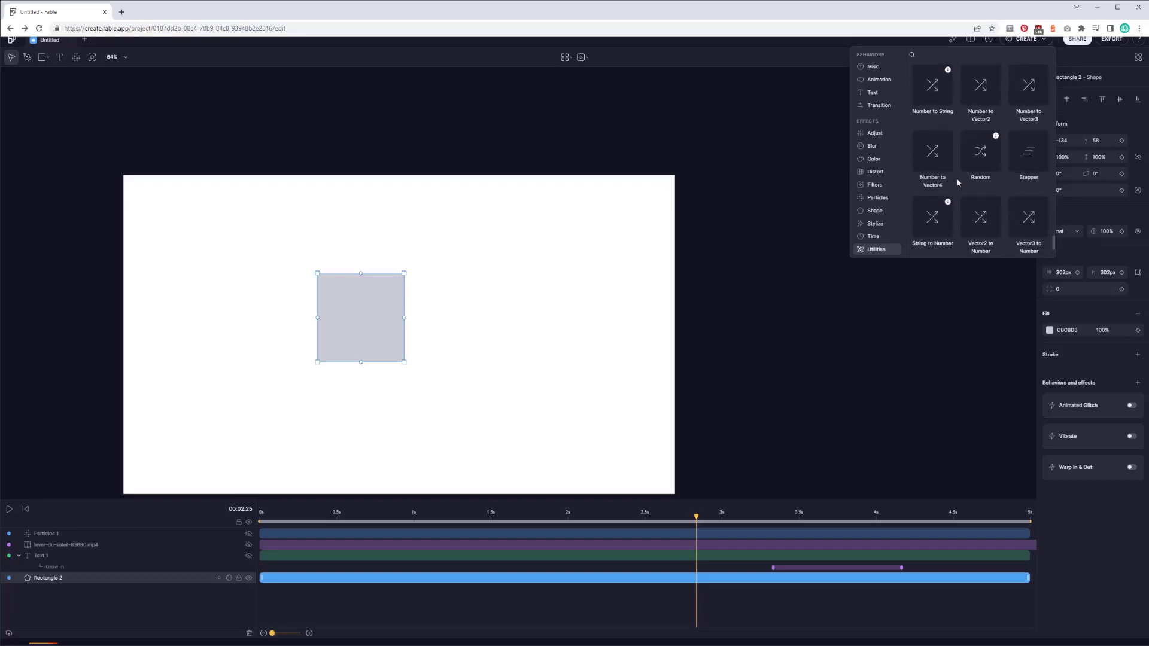
scroll(924, 108, "down", 1)
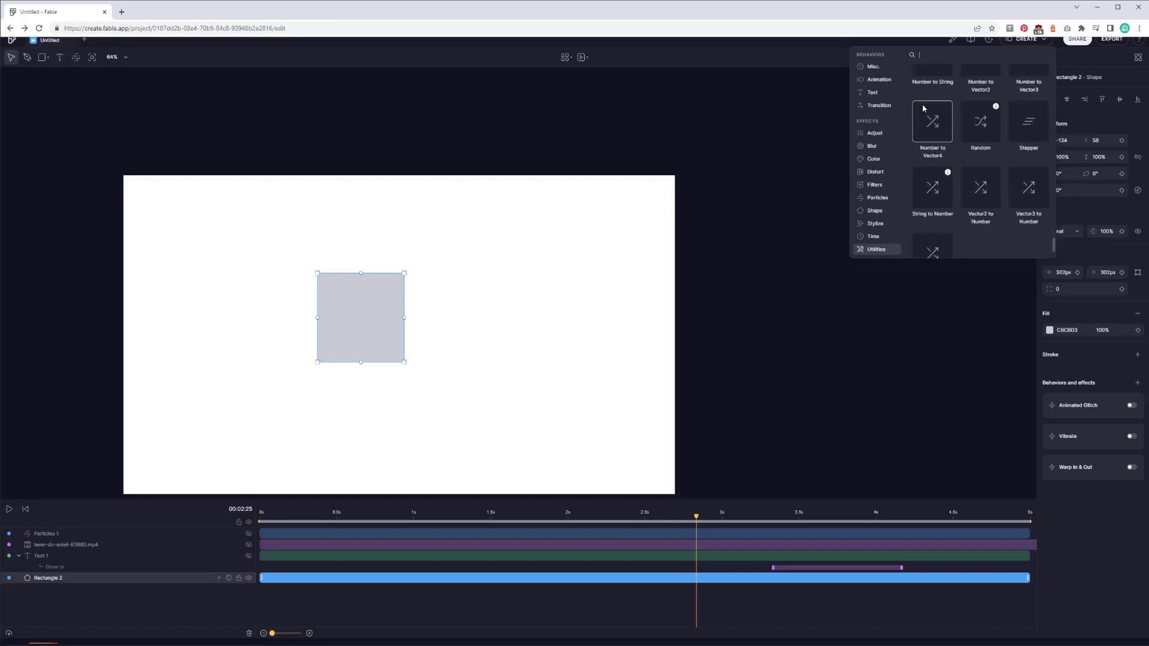
scroll(923, 109, "up", 1)
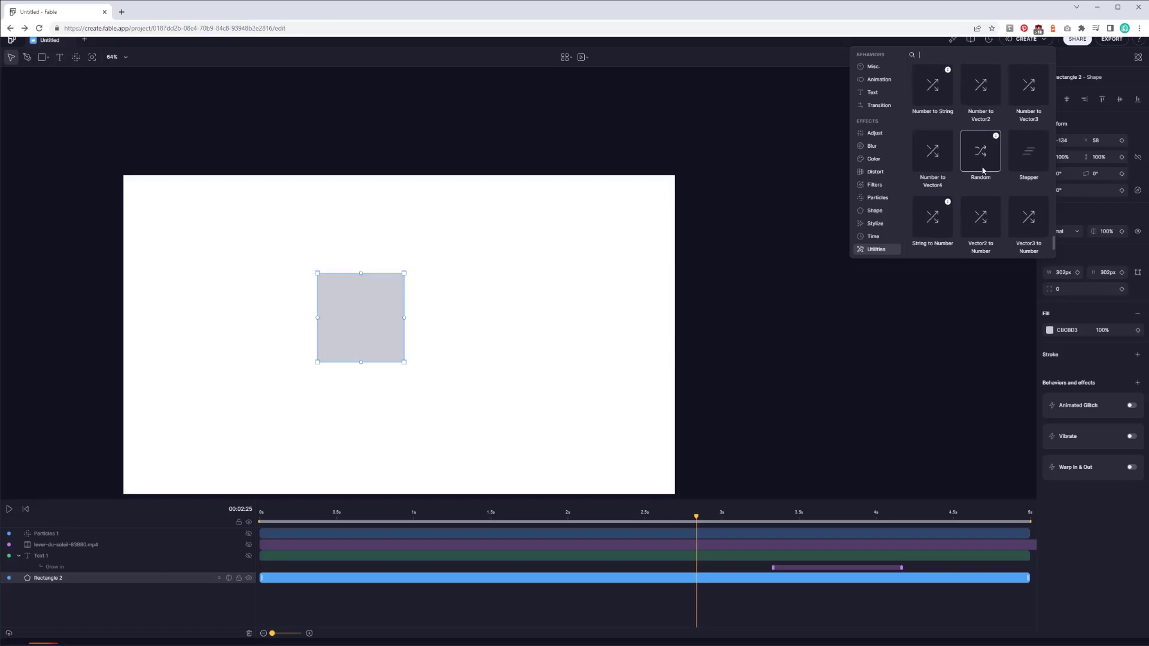
scroll(1026, 166, "down", 2)
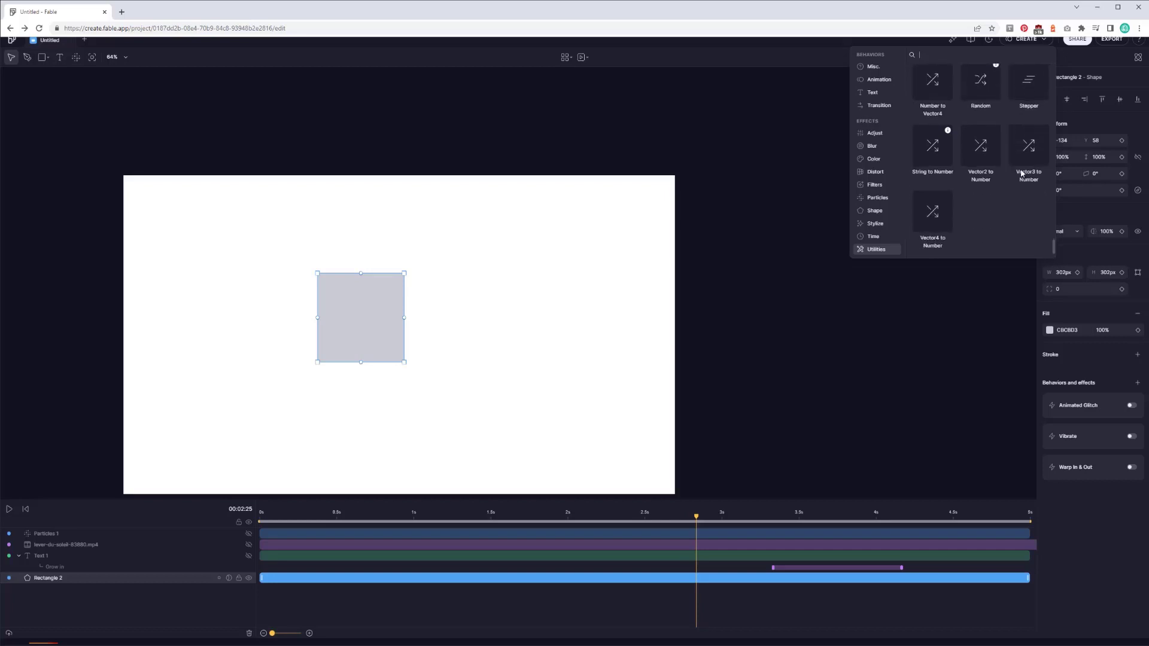
scroll(935, 234, "up", 5)
scroll(935, 235, "up", 5)
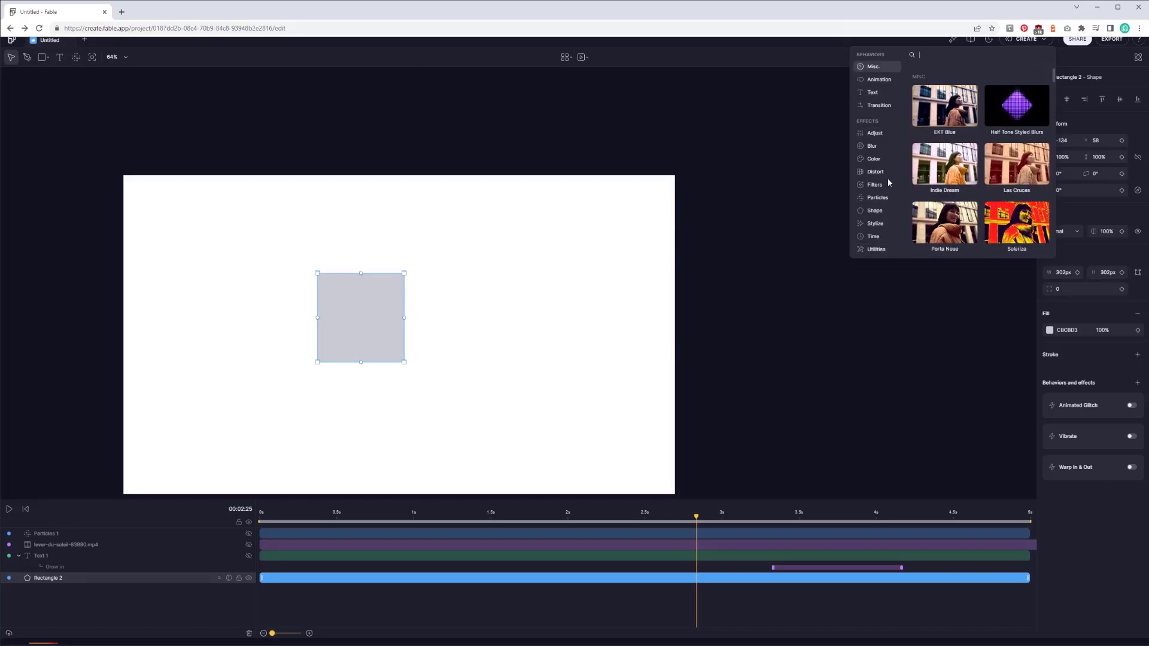
Drag the grey Rectangle 2 down and right to position 0, -63 near the canvas centre
key("Escape")
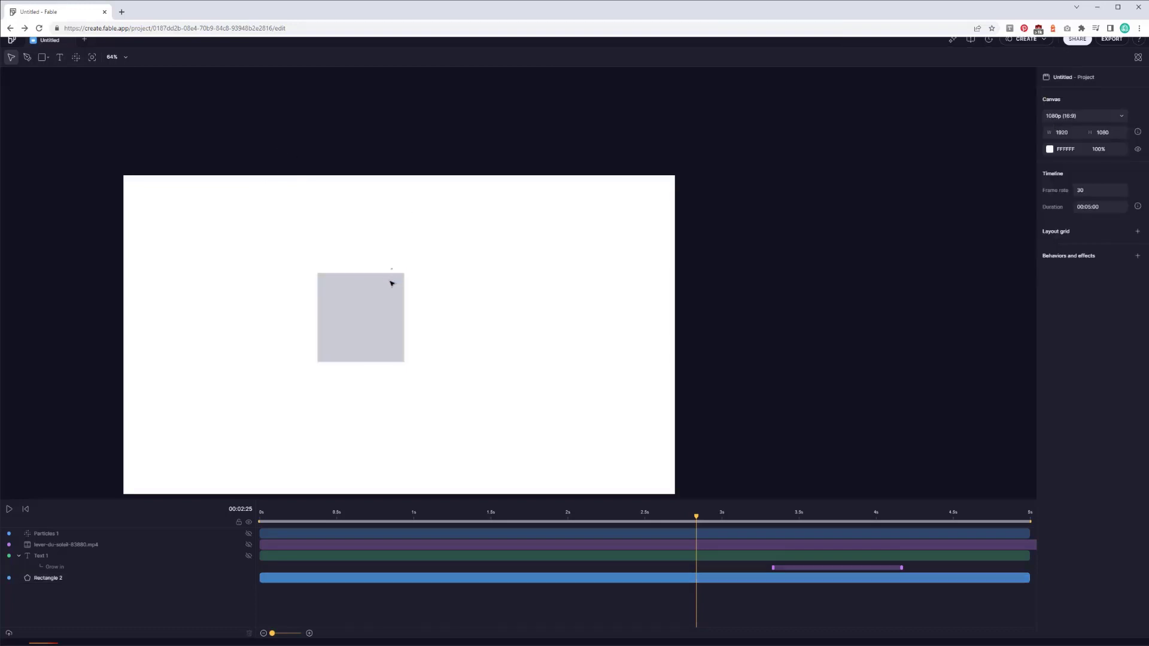
left_click_drag(392, 283, 400, 359)
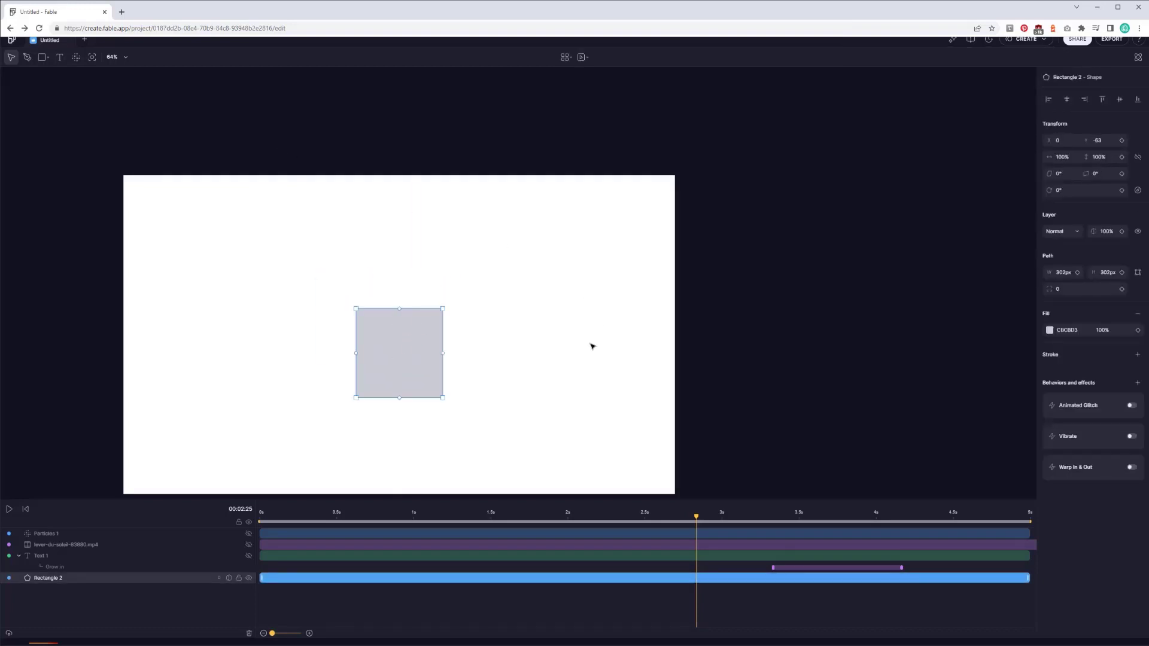